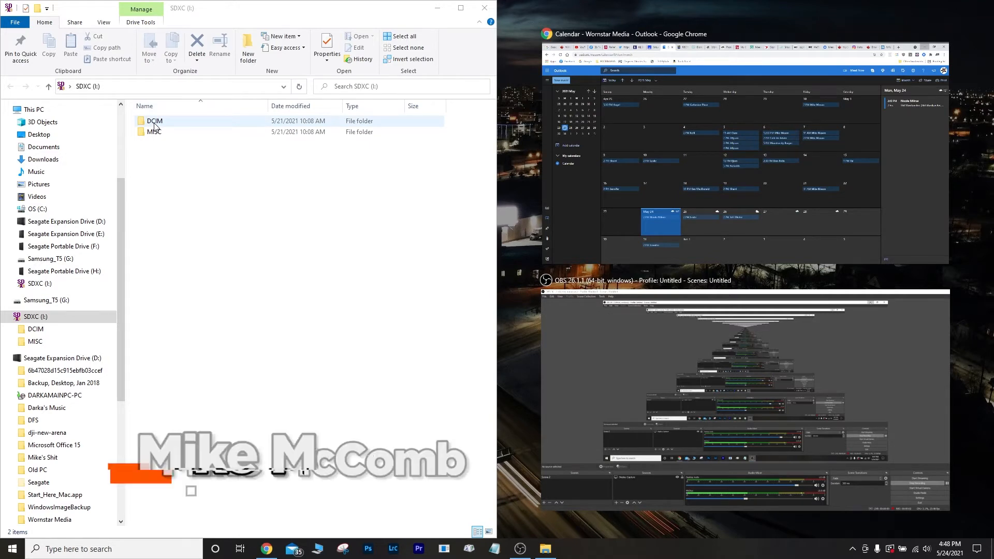
Put the G Drive window on the right and the card's DCIM > 100CANON files on the left.
click(965, 219)
double_click(885, 287)
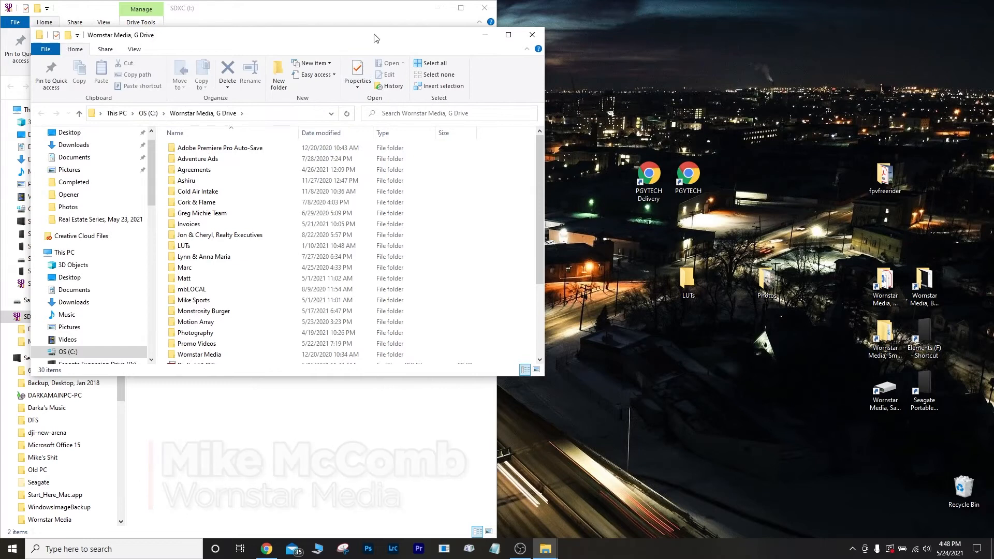
drag(376, 37, 993, 103)
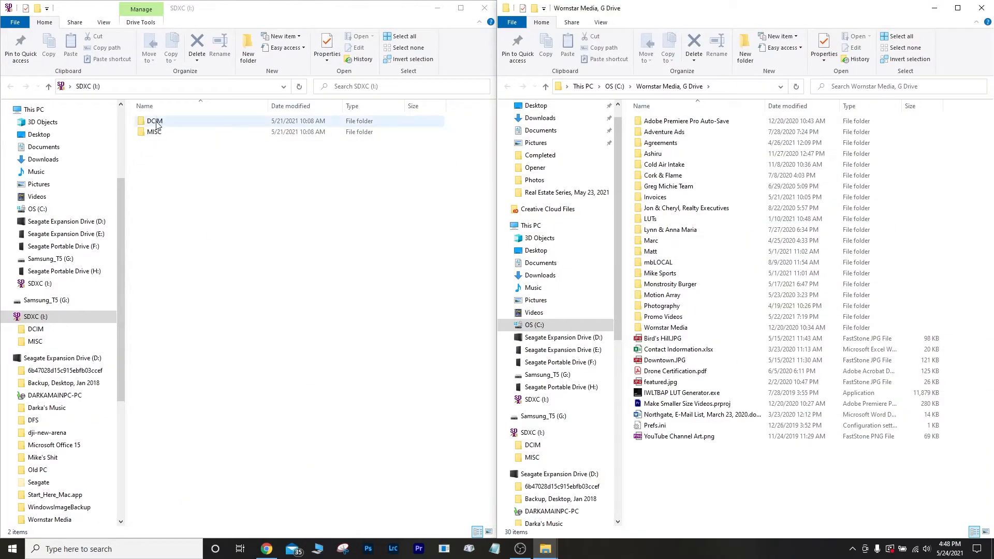
double_click(156, 123)
click(152, 121)
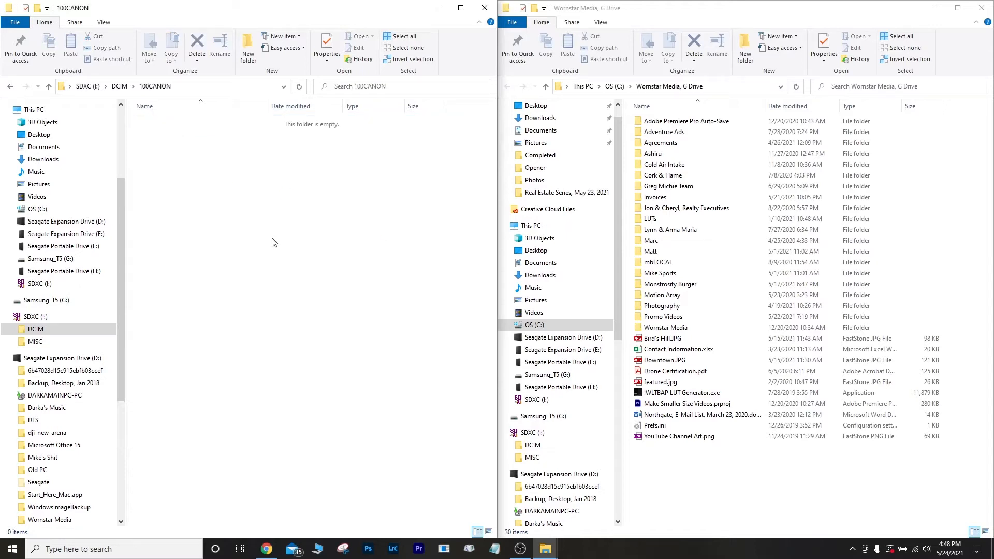
click(485, 8)
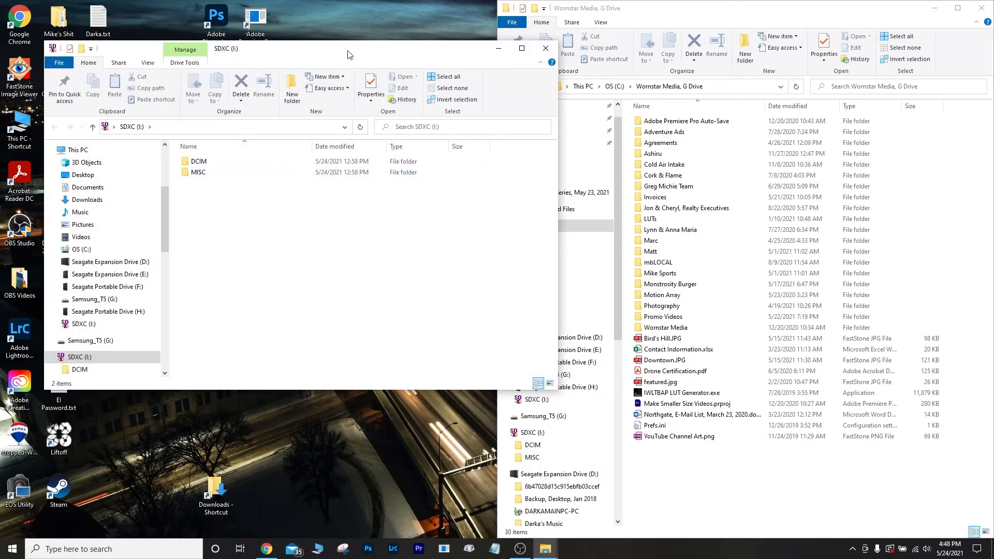
drag(349, 54, 1, 150)
double_click(161, 125)
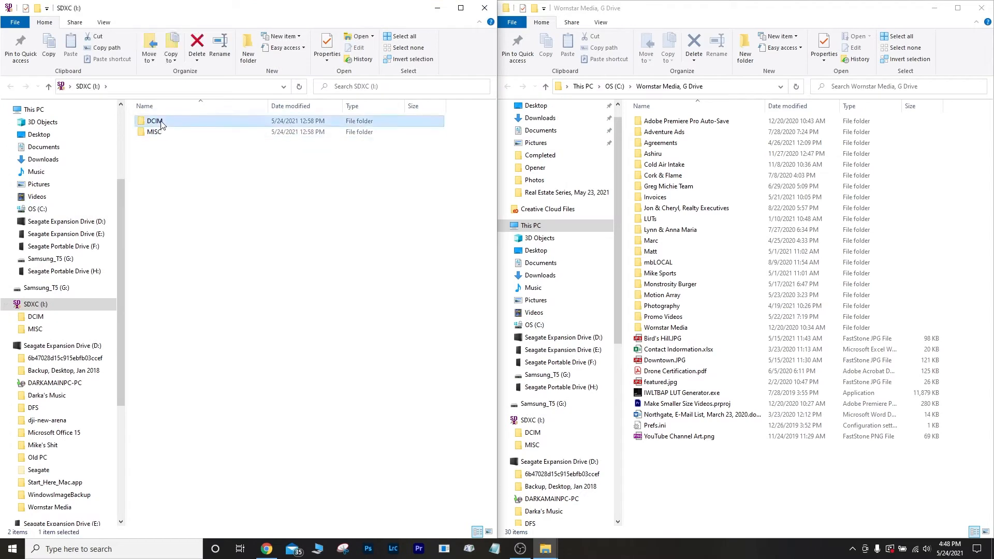
double_click(161, 122)
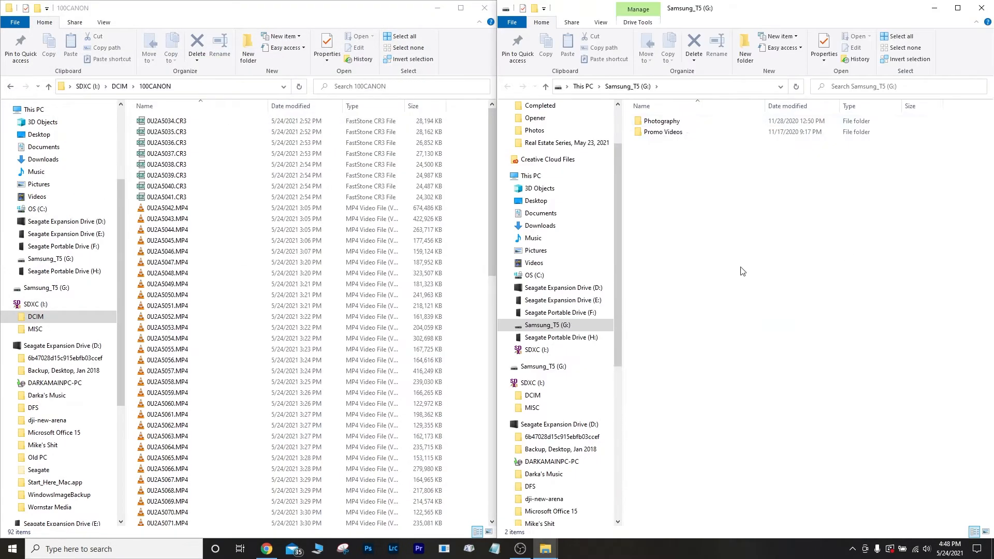
Create a shoot folder in Real Estate named with the client's name, address and May 24, 2021.
right_click(714, 313)
click(678, 386)
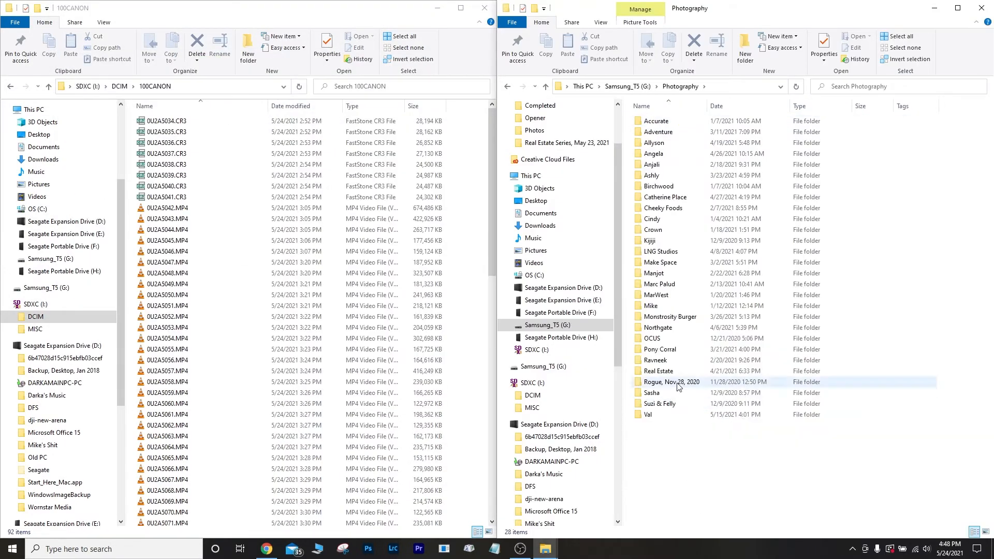
double_click(660, 372)
right_click(779, 252)
mouse_move(818, 367)
click(745, 366)
key(Return)
Correct the 'EState' capitalisation in the folder name and open the empty folder.
right_click(682, 230)
click(711, 435)
drag(666, 229, 661, 230)
text(s)
key(Return)
double_click(716, 230)
Select the eight CR3 photos, make a client folder in Promo Videos' Real Estate, and copy the MP4s into it.
click(167, 121)
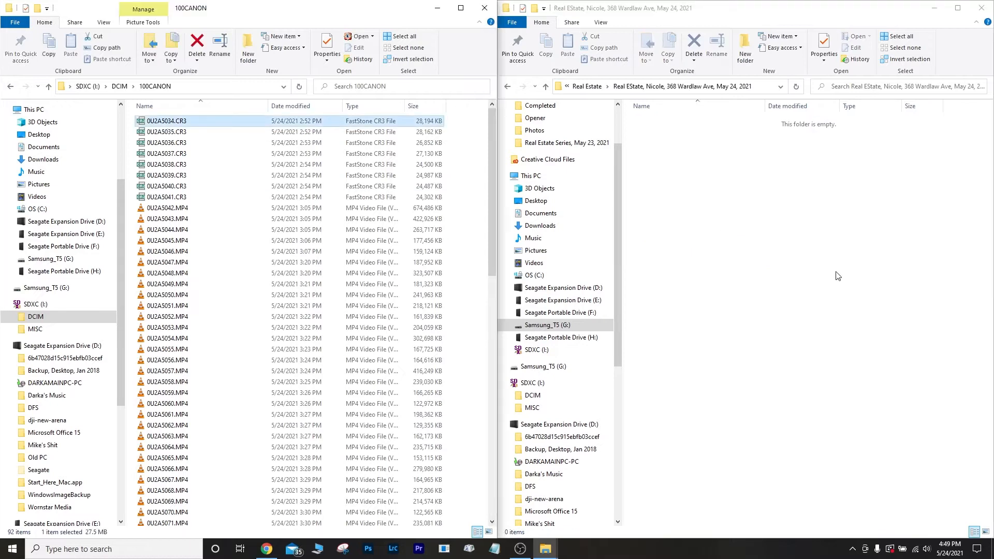
key(shift+Down)
key(shift+Down)
key(shift+Down)
key(shift+Down)
key(shift+Down)
key(shift+Down)
key(shift+Down)
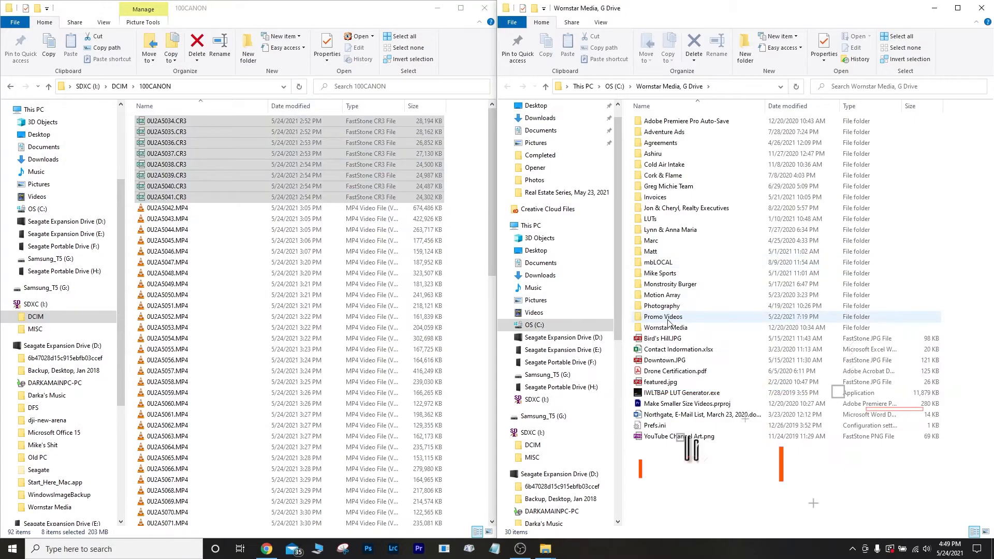
right_click(682, 348)
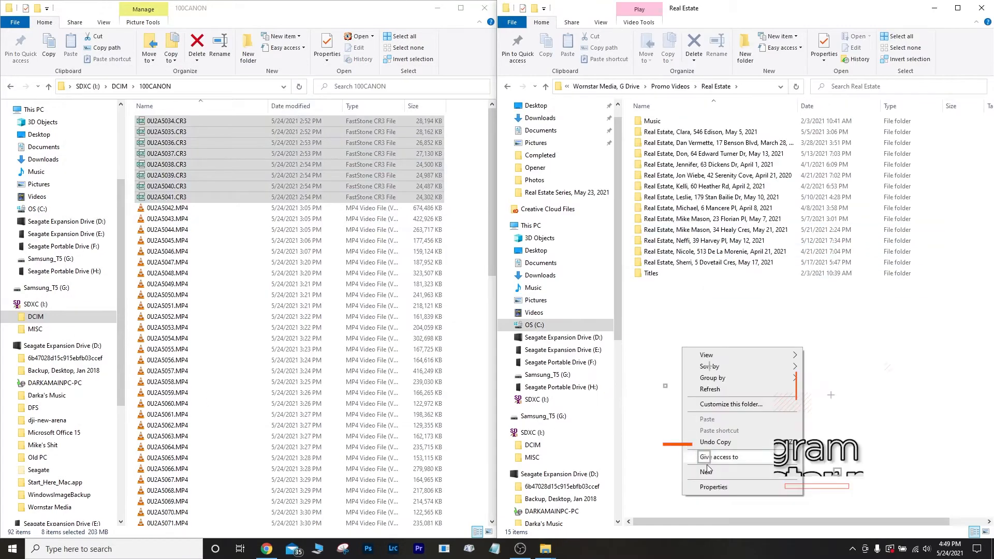
click(828, 473)
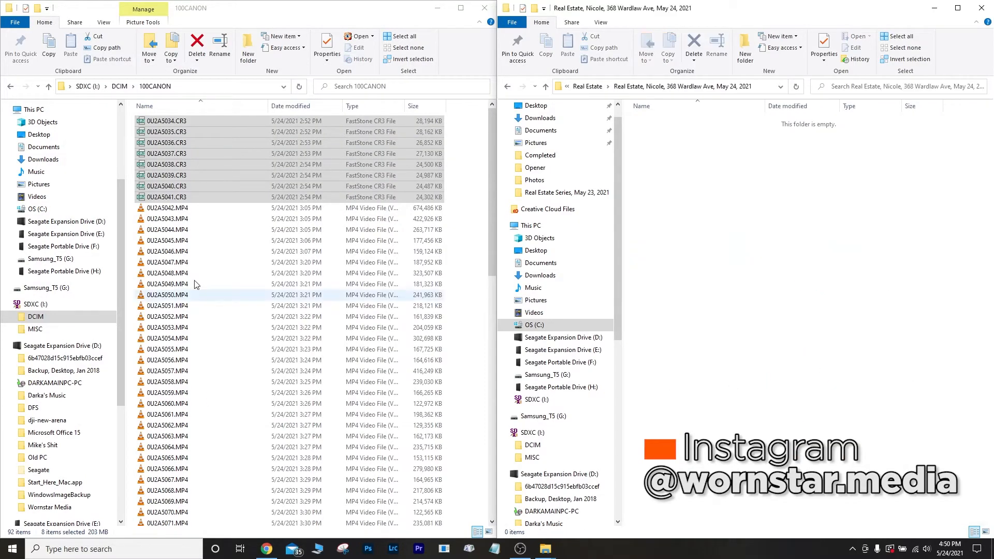
drag(195, 281, 932, 355)
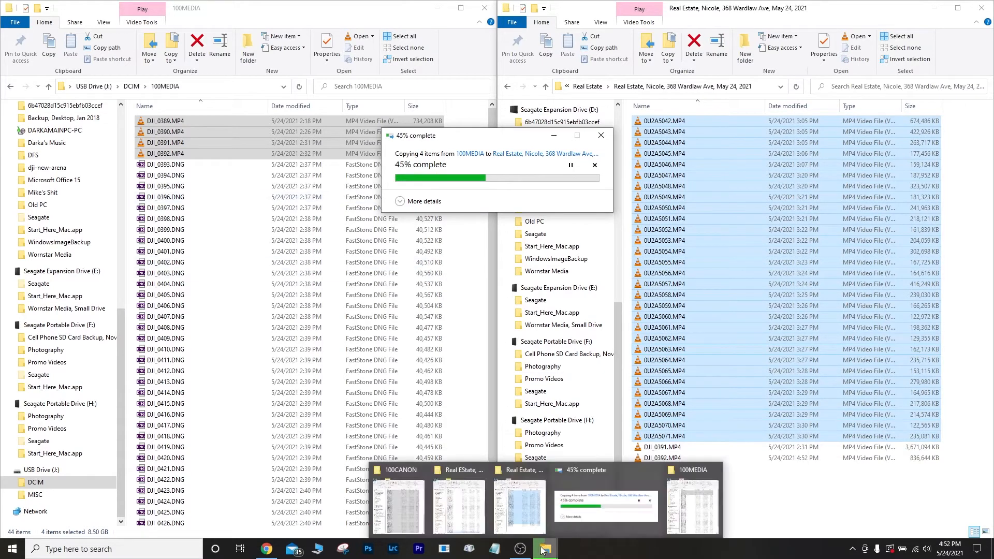
Launch Lightroom Classic from the taskbar.
click(519, 550)
click(393, 549)
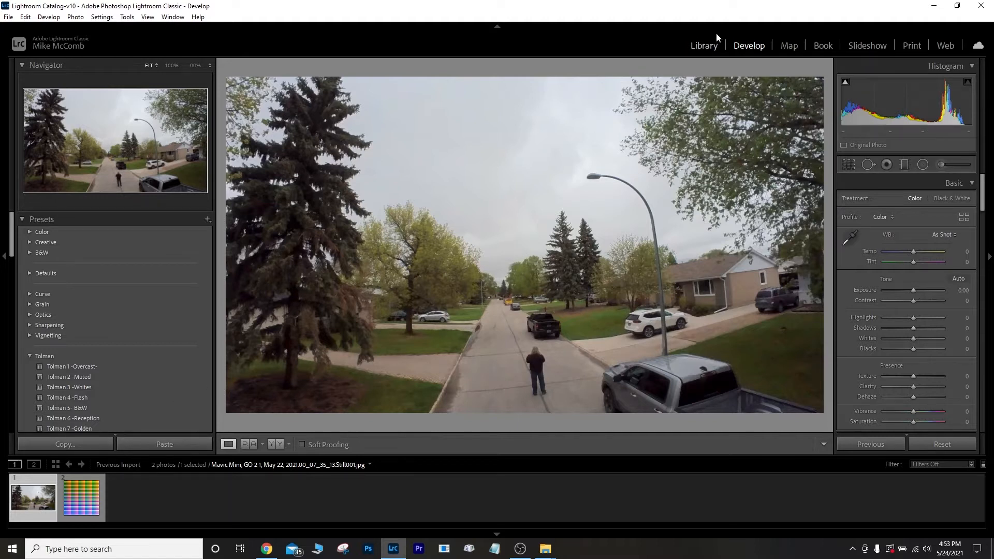
Switch to the Library module and bring up the Import window listing the card's 92 files.
click(705, 46)
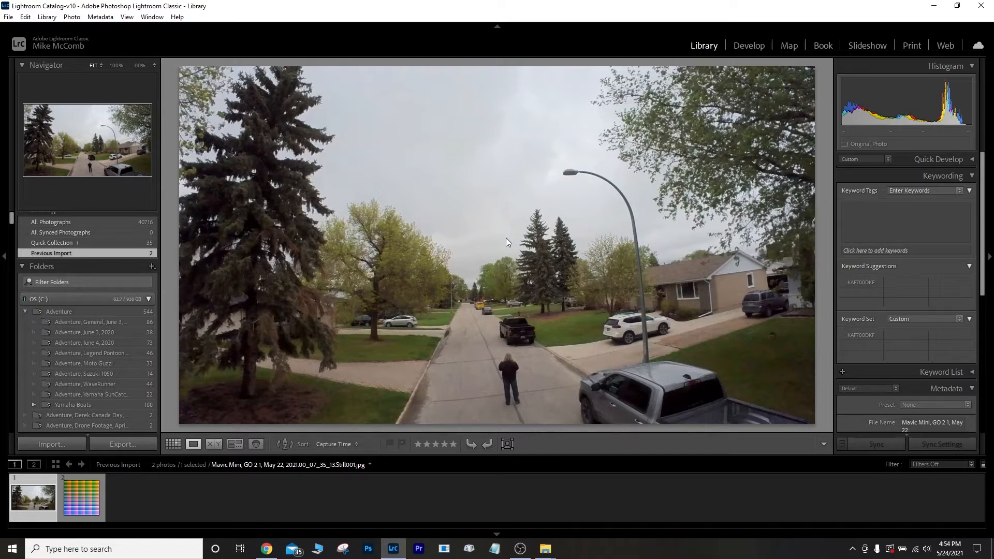
click(42, 446)
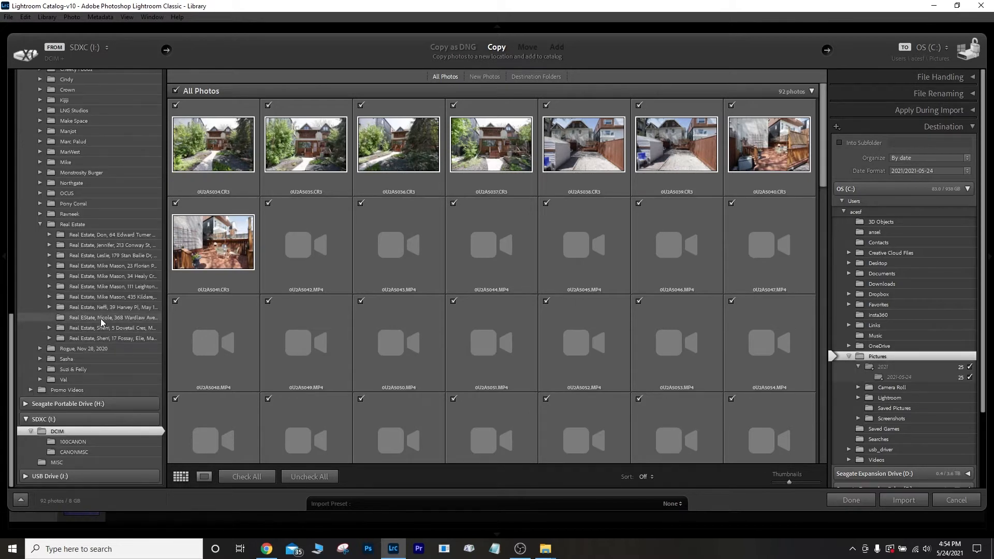
Pick the new Real Estate shoot folder on Samsung_T5 as source and import its 102 photos.
click(100, 319)
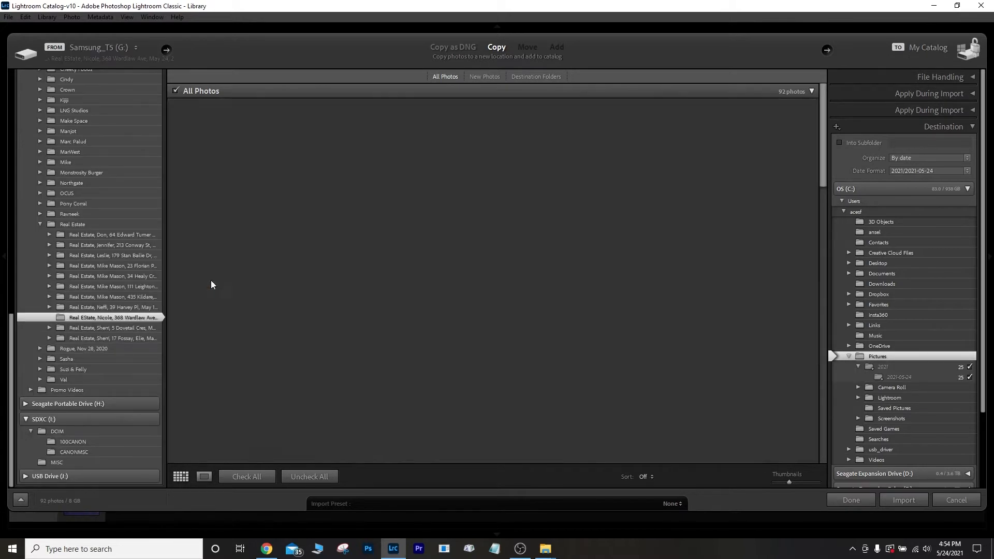
drag(819, 175, 828, 470)
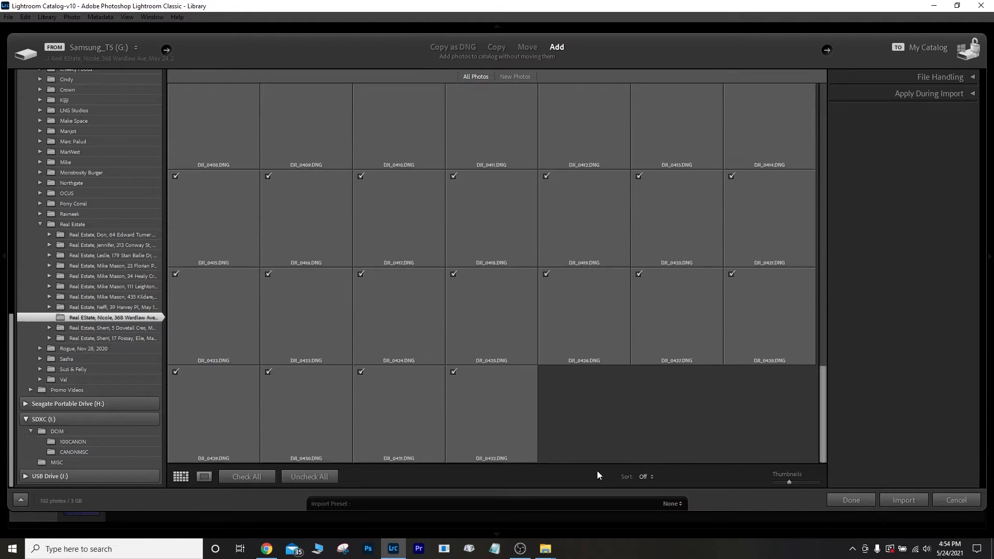
drag(821, 417, 817, 141)
click(900, 500)
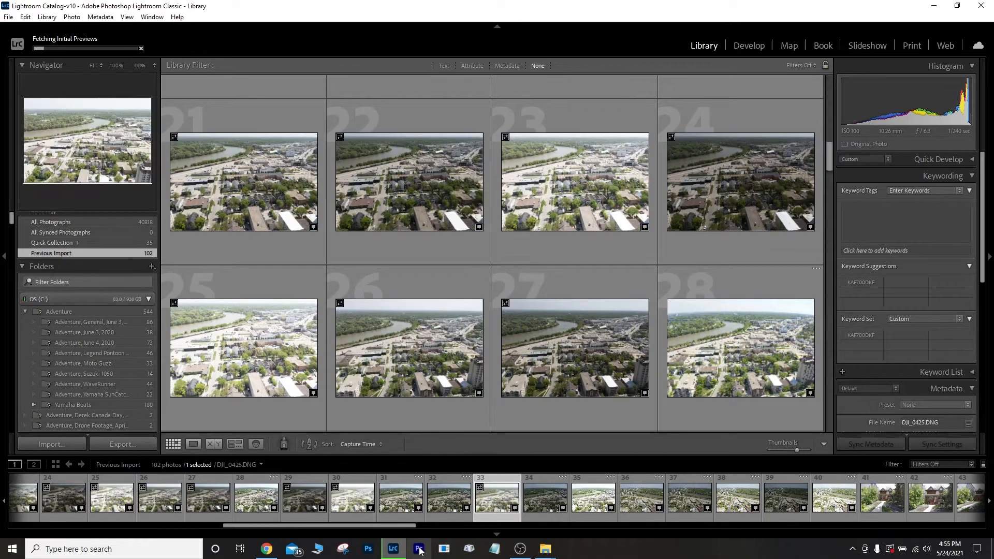
Sort the grid by File Name and view 0U2A5034.CR3 full size in Loupe.
click(358, 444)
click(363, 403)
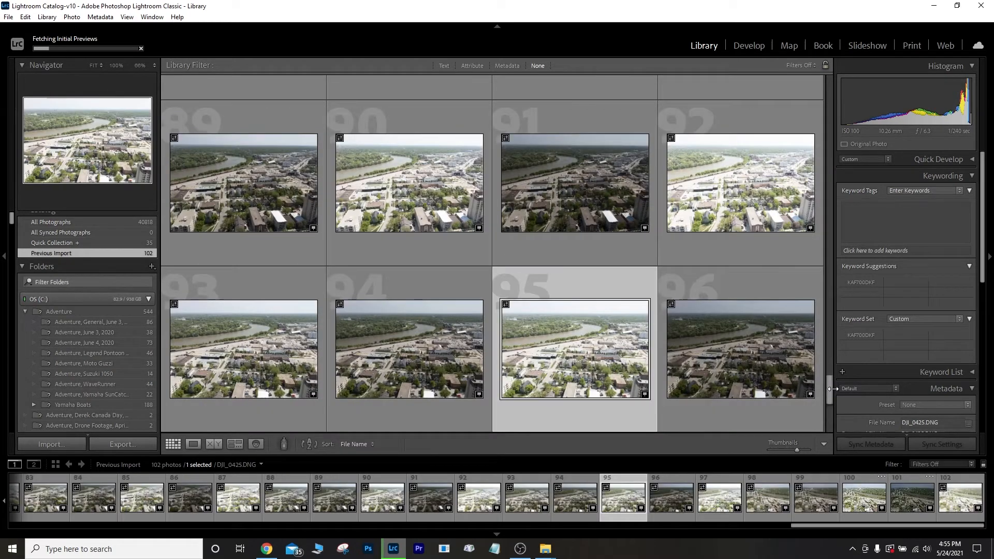
drag(830, 389, 833, 79)
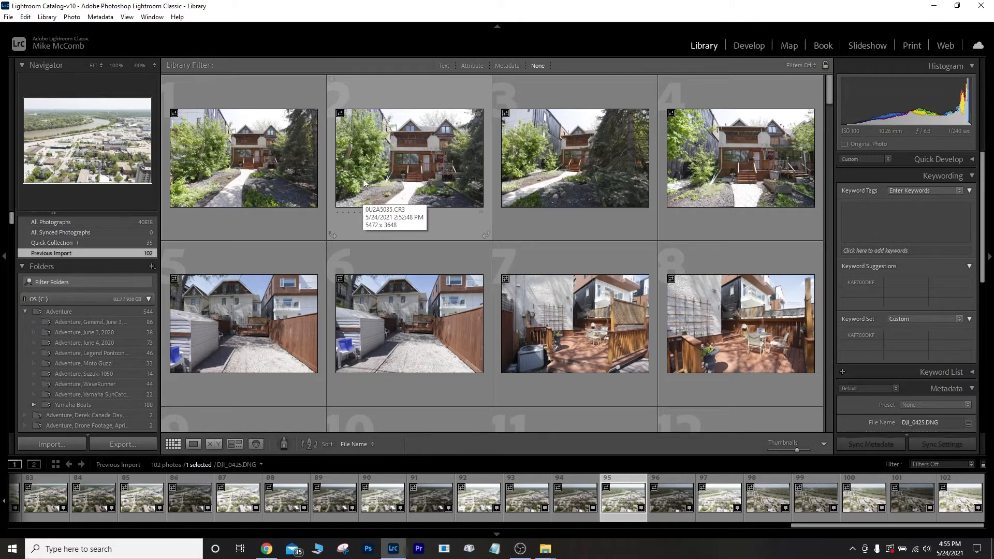
click(259, 159)
double_click(259, 160)
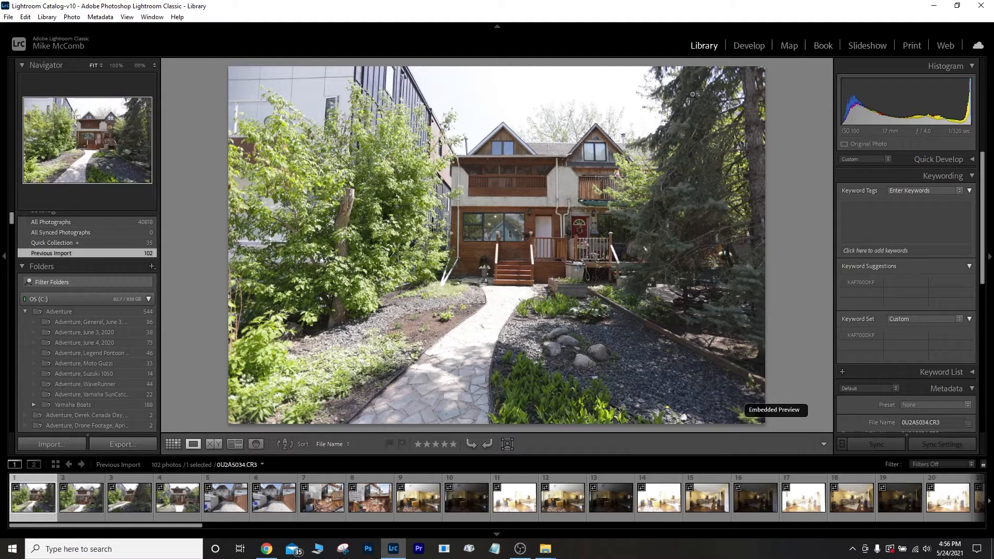
Apply the Real Estate, Inside preset, straighten slightly, lower Shadows to +7, and set exposure +0.35.
click(749, 45)
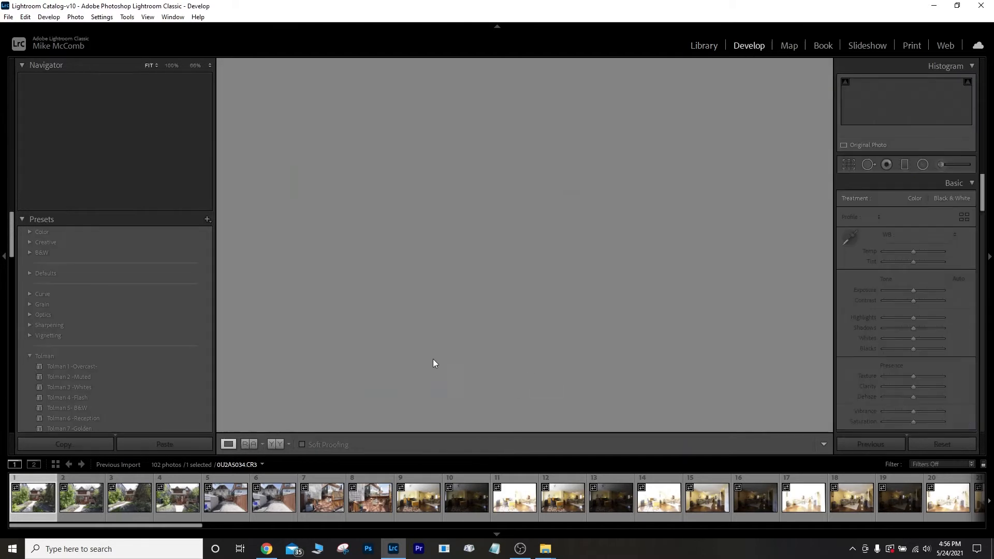
scroll(145, 375, down, 10)
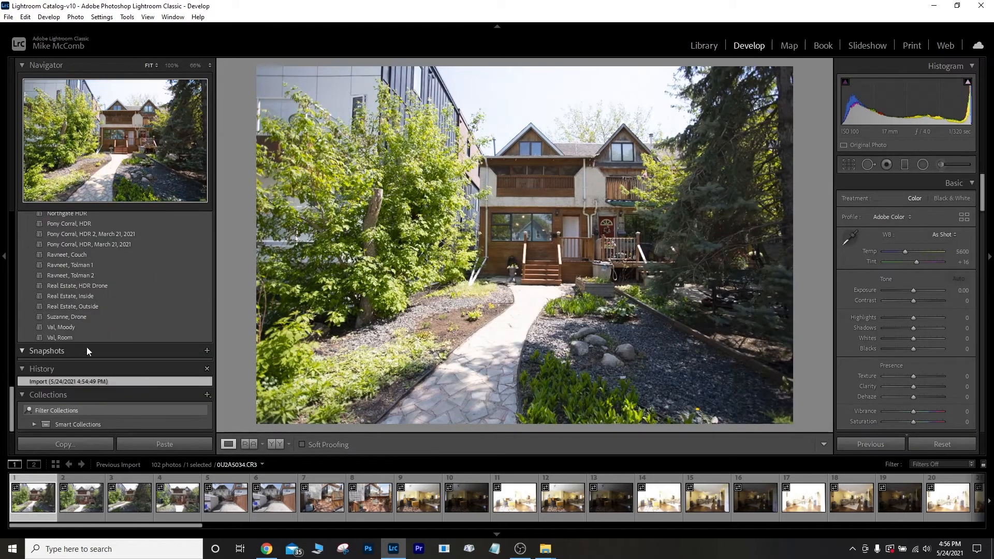
click(84, 295)
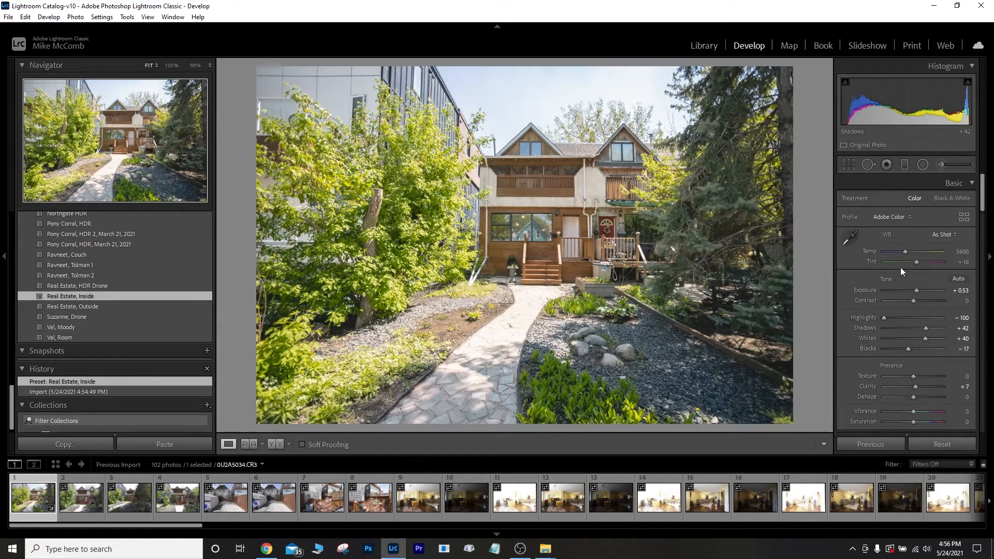
click(848, 165)
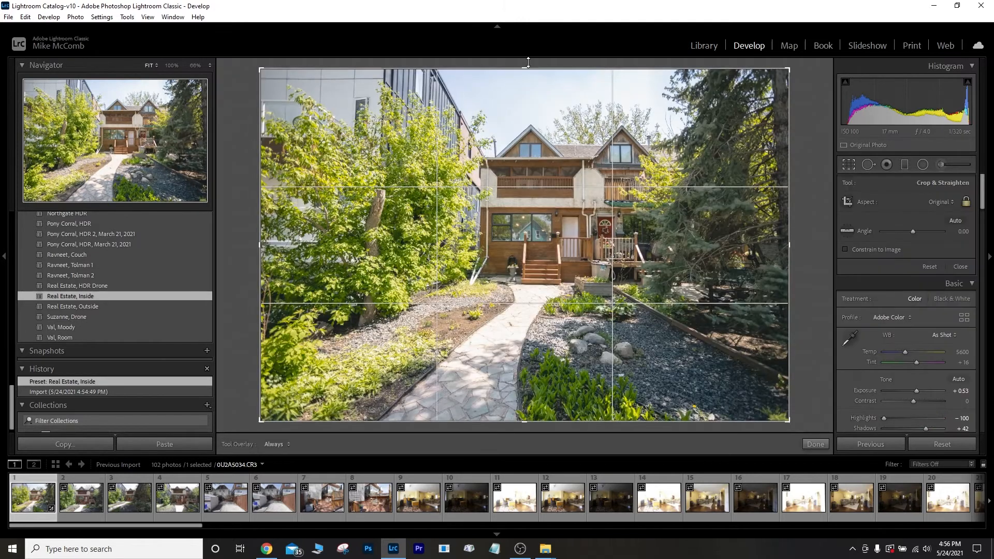
drag(525, 60, 524, 58)
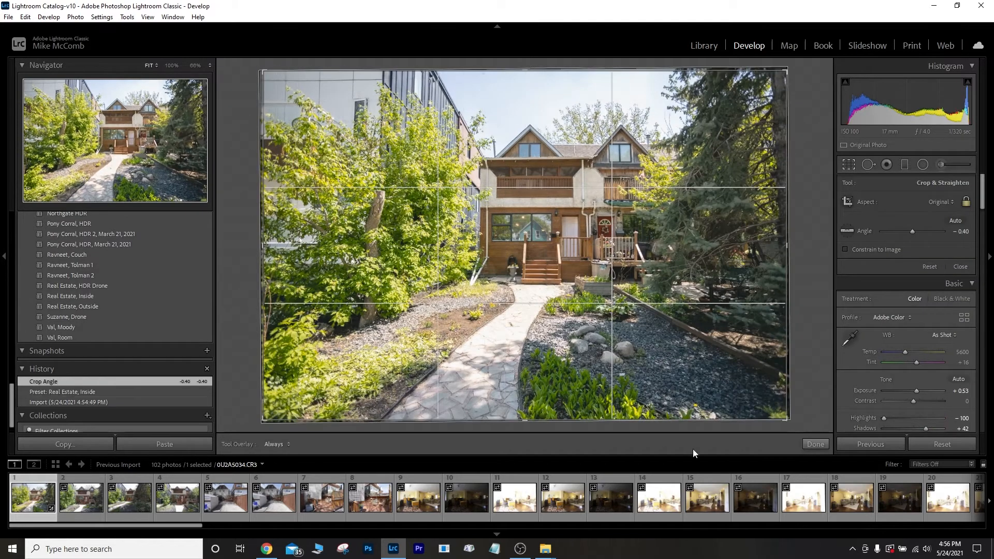
click(817, 443)
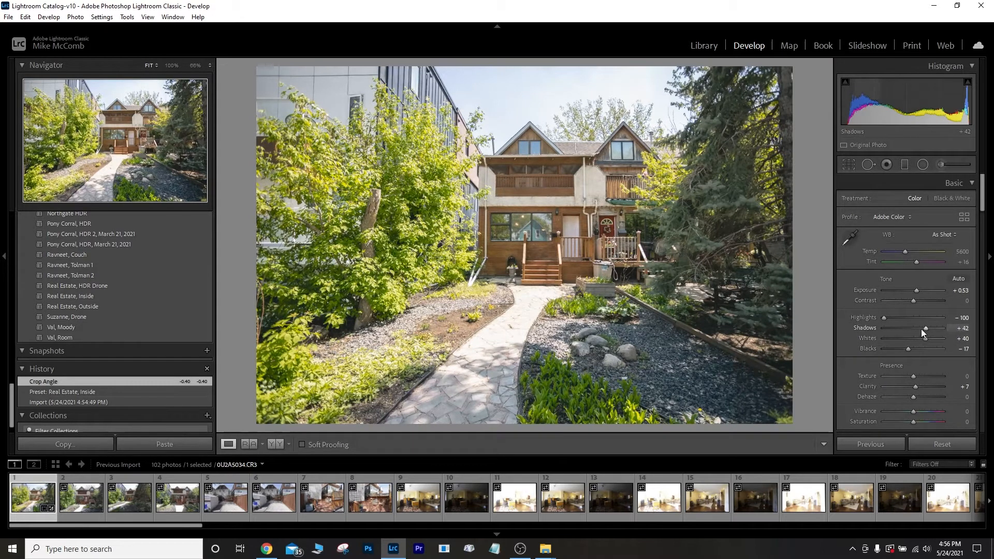
drag(927, 327, 916, 328)
drag(915, 291, 913, 295)
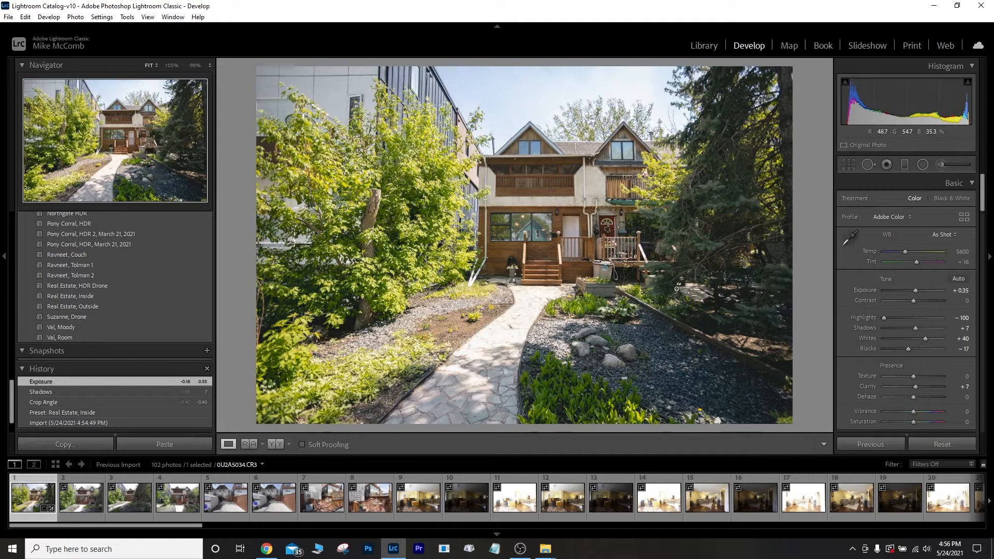
Compare the edit against the original with backslash, then return to the Library for export.
key(backslash)
key(backslash)
key(backslash)
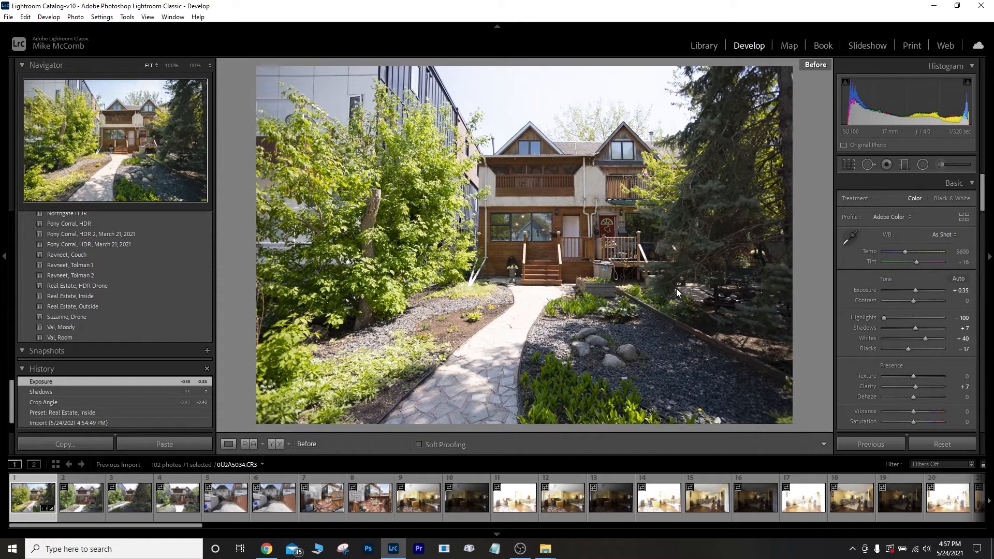
key(backslash)
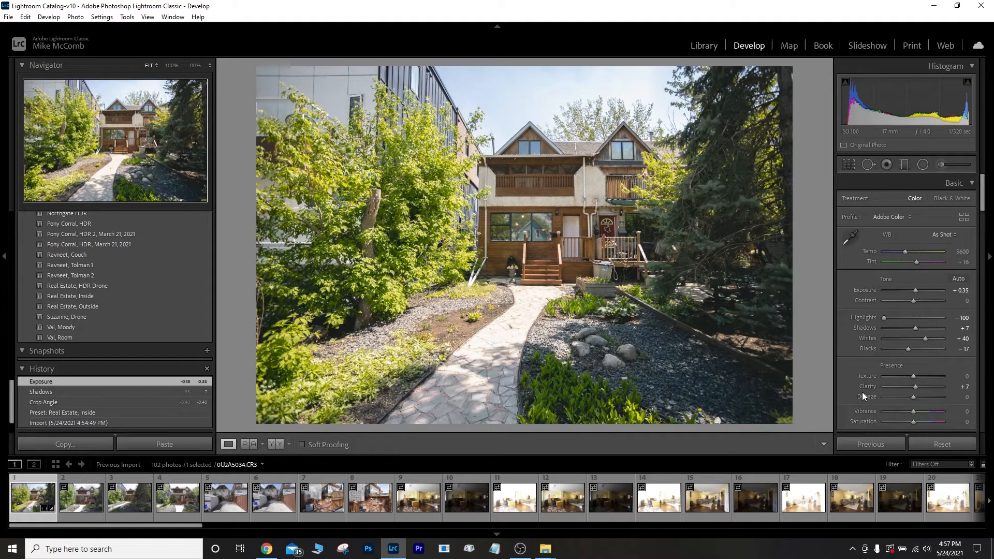
key(backslash)
key(backslash)
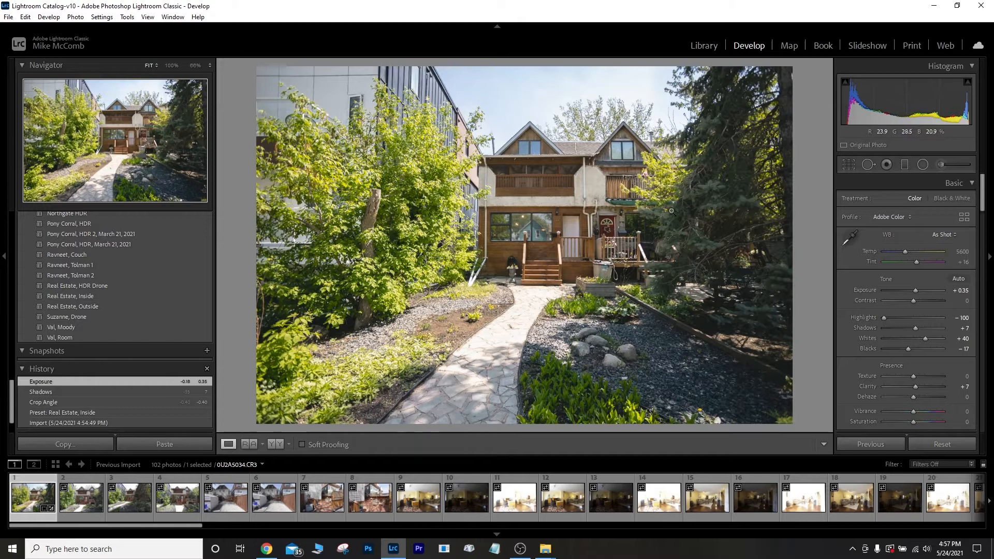
click(703, 45)
click(154, 445)
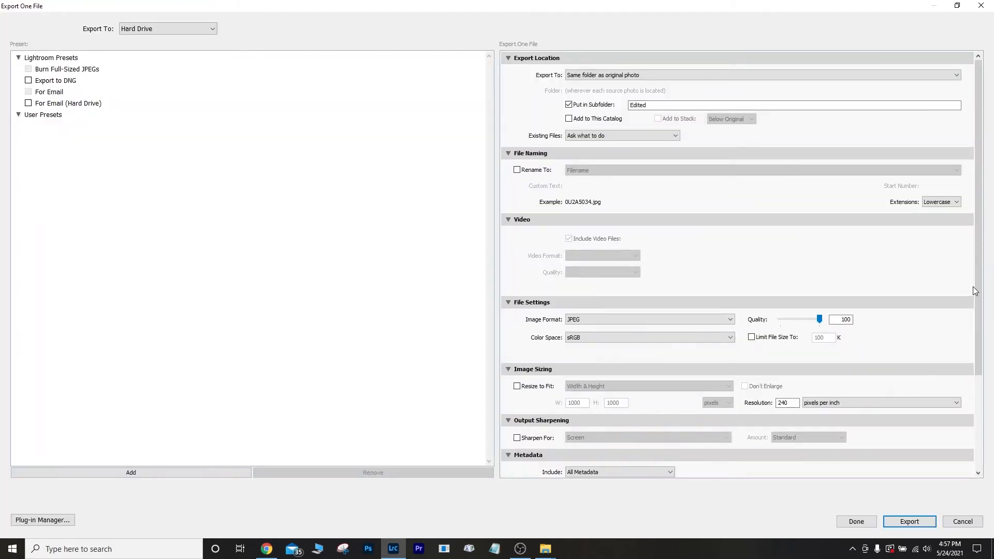
Export the front exterior as 0U2A5034.jpg at quality 100 into Edited, and close the viewer.
scroll(981, 285, down, 3)
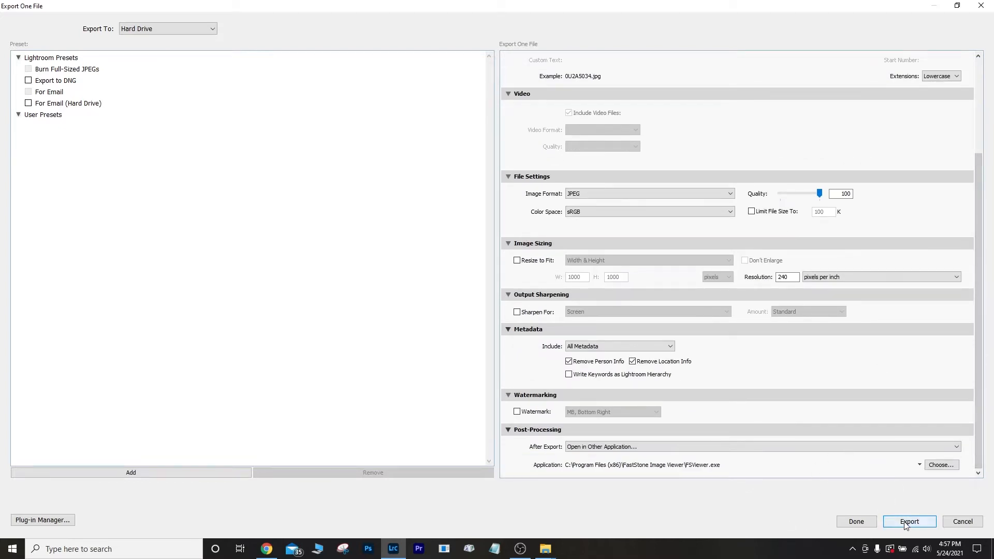
scroll(725, 244, up, 3)
scroll(724, 301, down, 3)
click(907, 522)
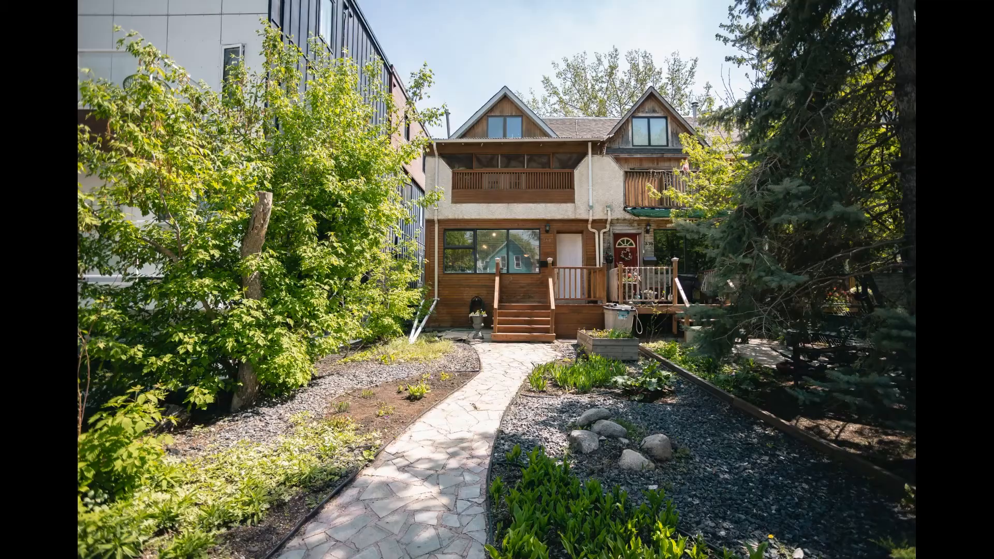
mouse_move(987, 3)
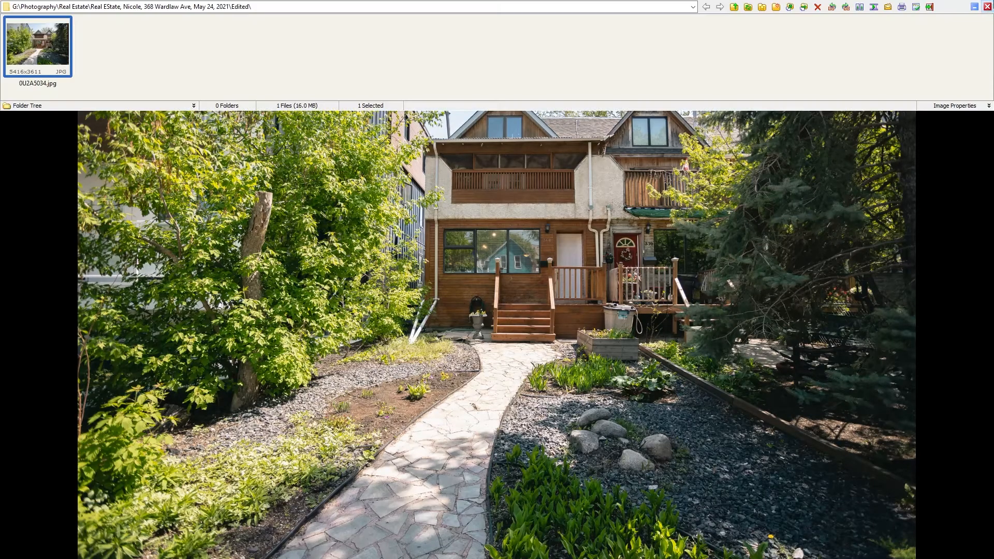
click(989, 6)
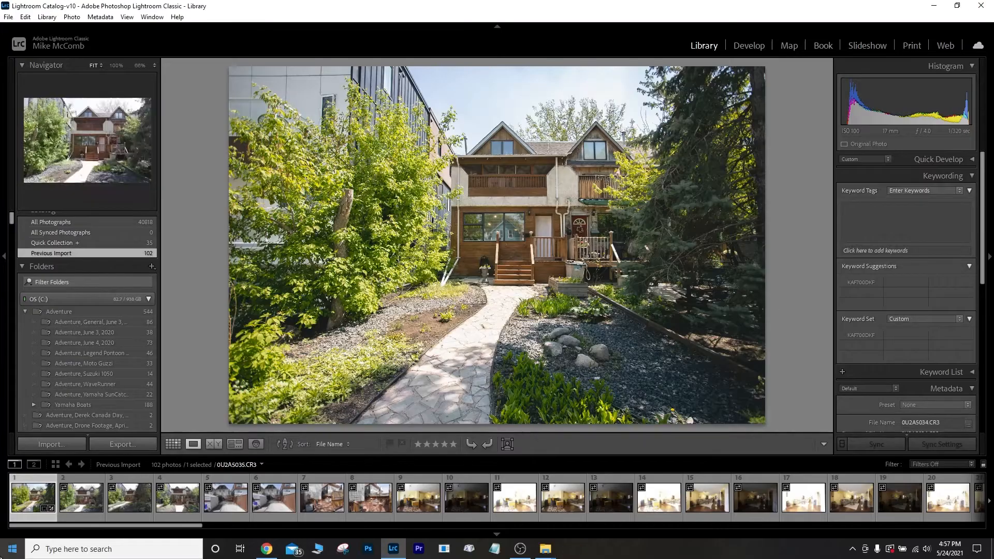
Give 0U2A5035 the Real Estate, Inside preset, Shadows +23, and a -0.40° straighten.
click(75, 507)
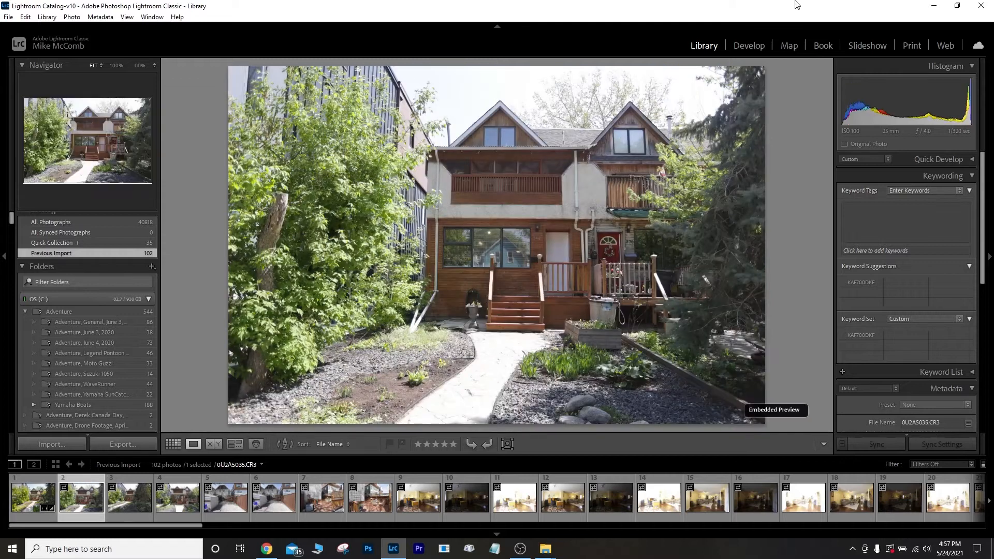
click(748, 47)
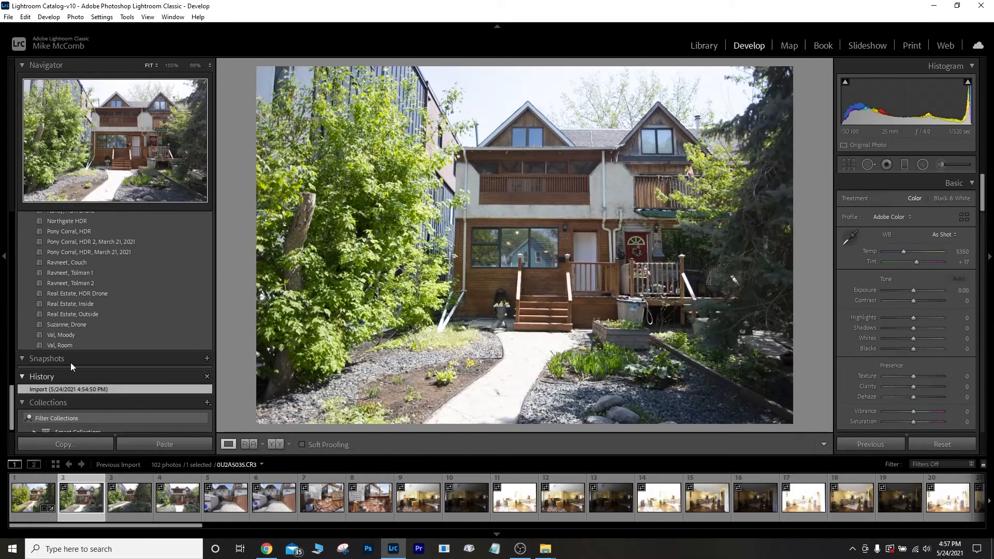
click(88, 303)
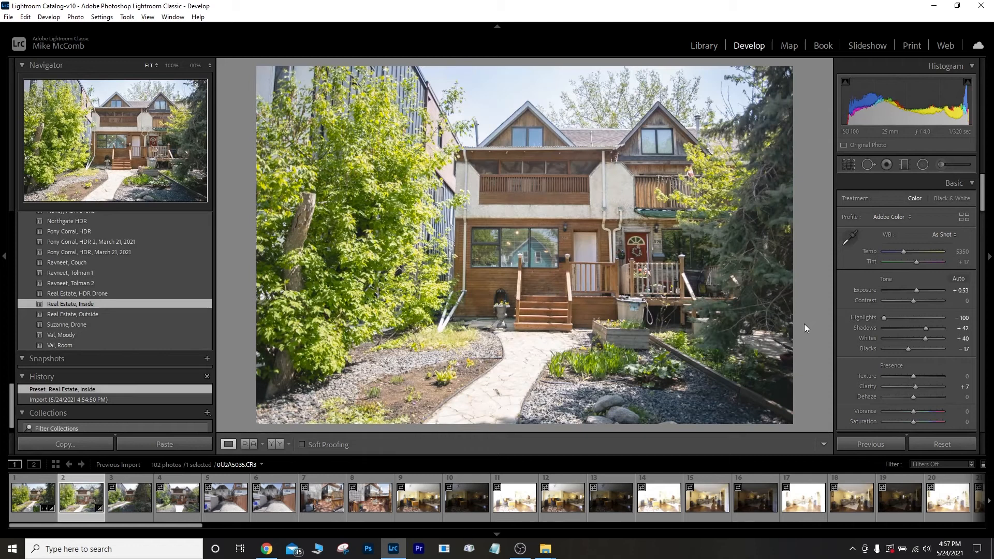
drag(925, 328, 921, 328)
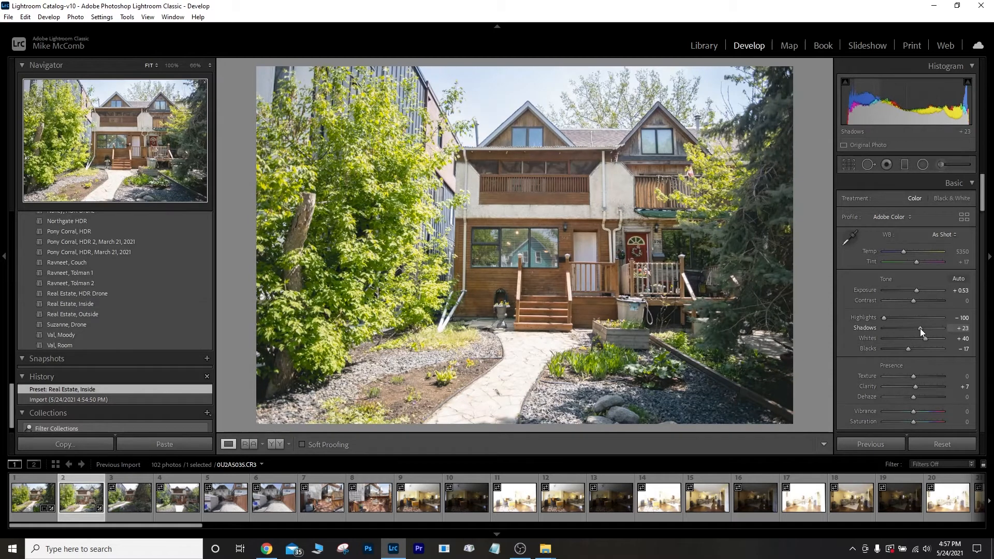
drag(917, 290, 917, 290)
click(848, 165)
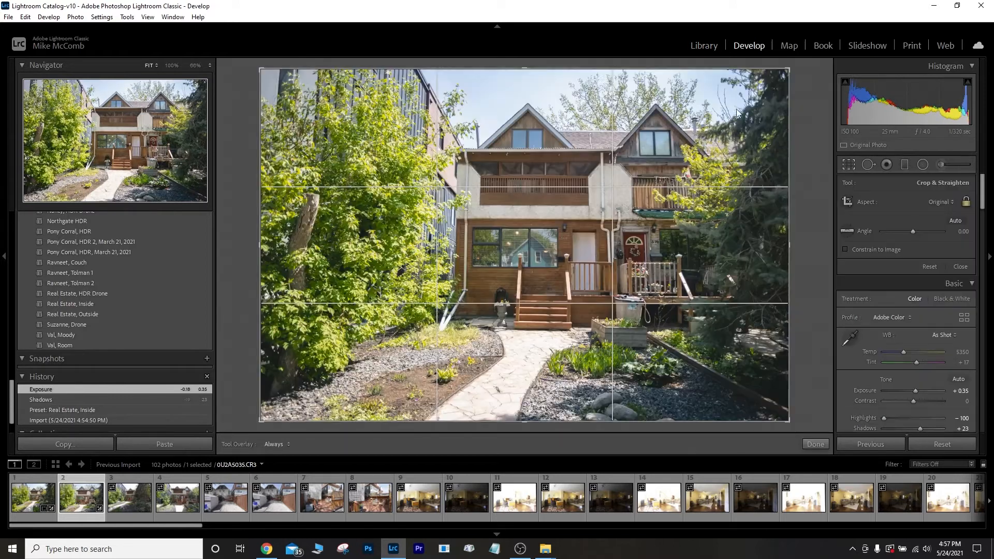
drag(525, 61, 523, 62)
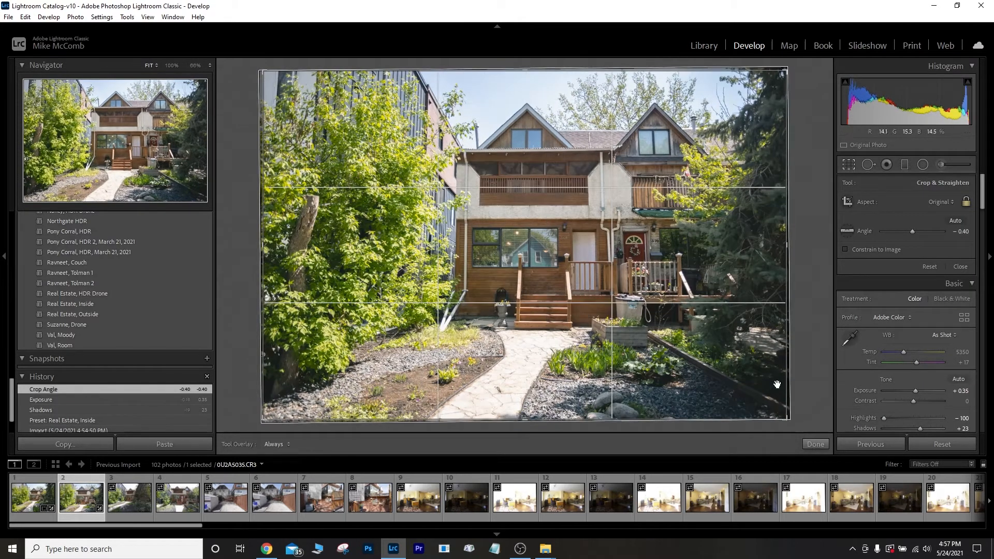
click(816, 444)
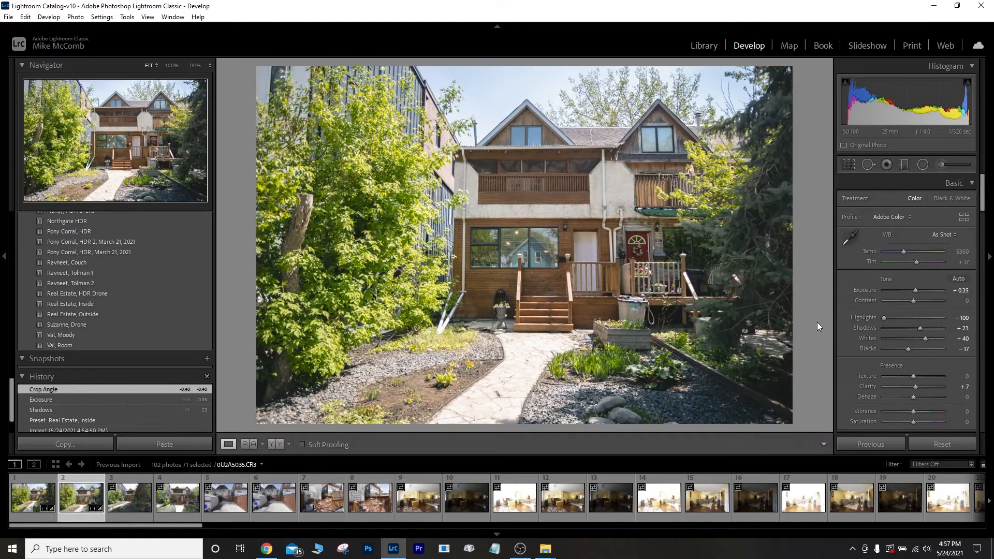
Export the second photo from the Library with the same JPEG settings.
click(703, 46)
click(120, 444)
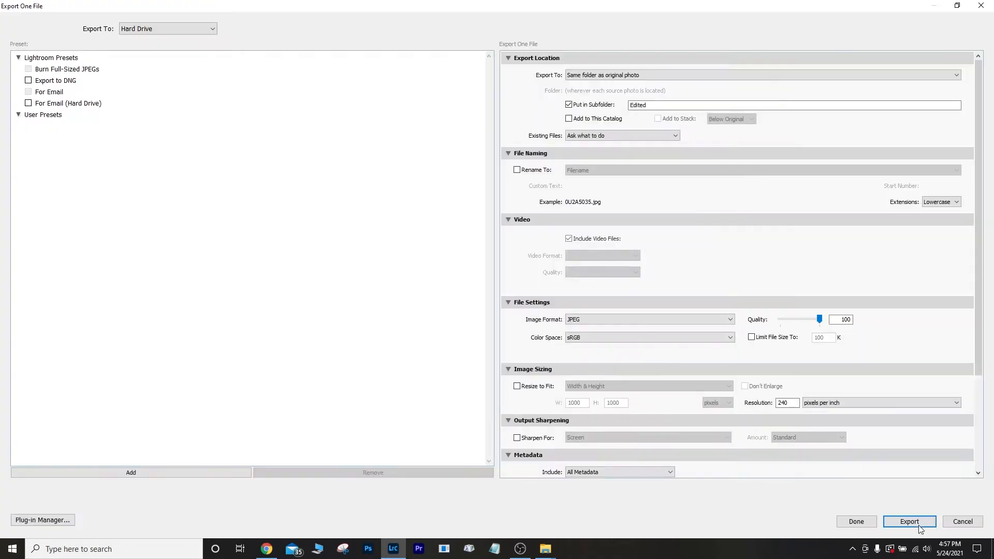
click(909, 521)
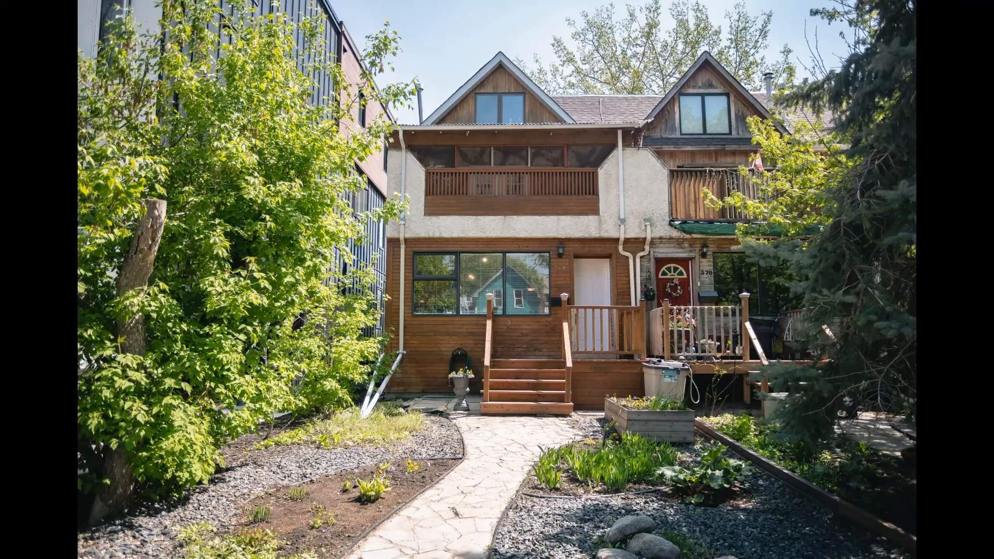
Close the preview and slightly brighten the exposure of the third house photo.
click(987, 7)
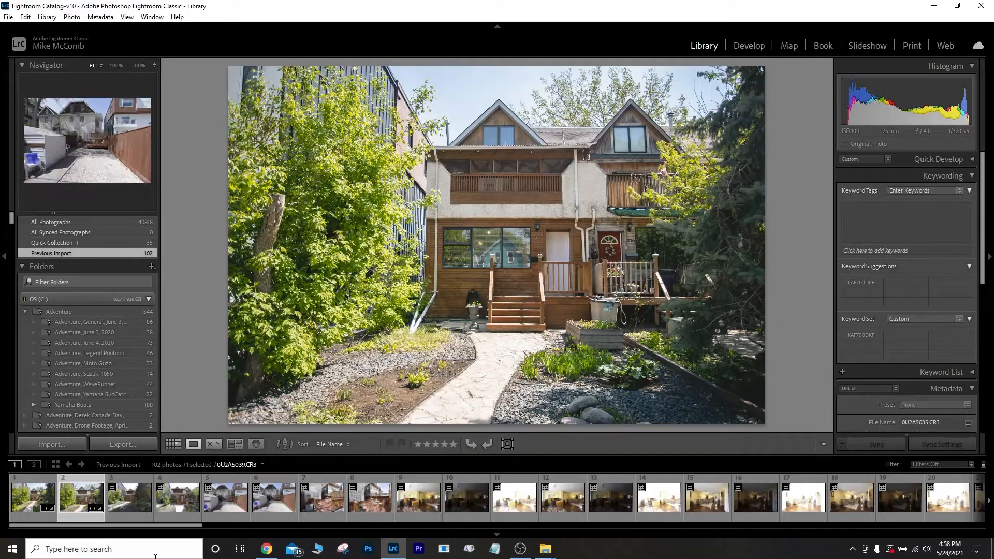
click(132, 496)
click(755, 46)
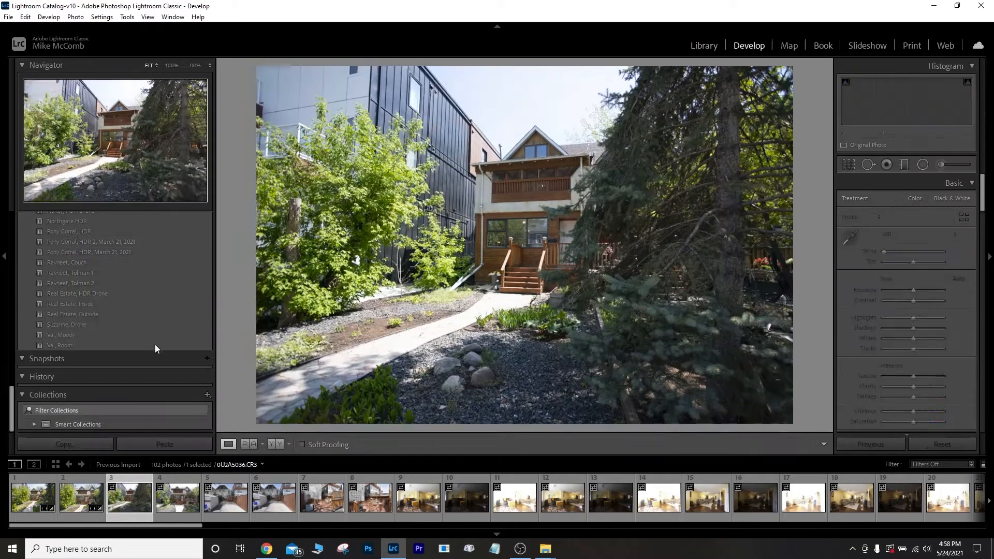
drag(913, 290, 912, 292)
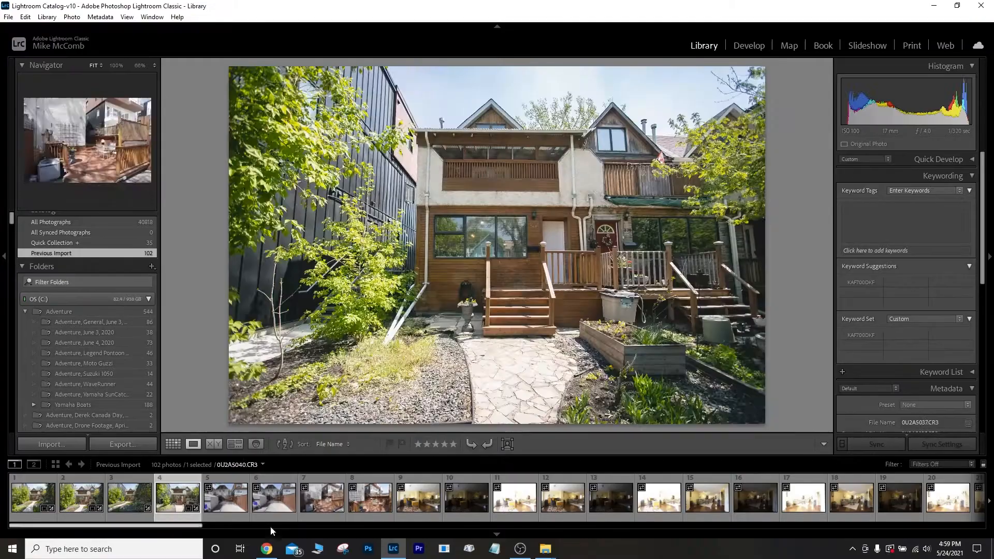
Adjust the backyard photo's shadows and begin straightening it.
click(226, 498)
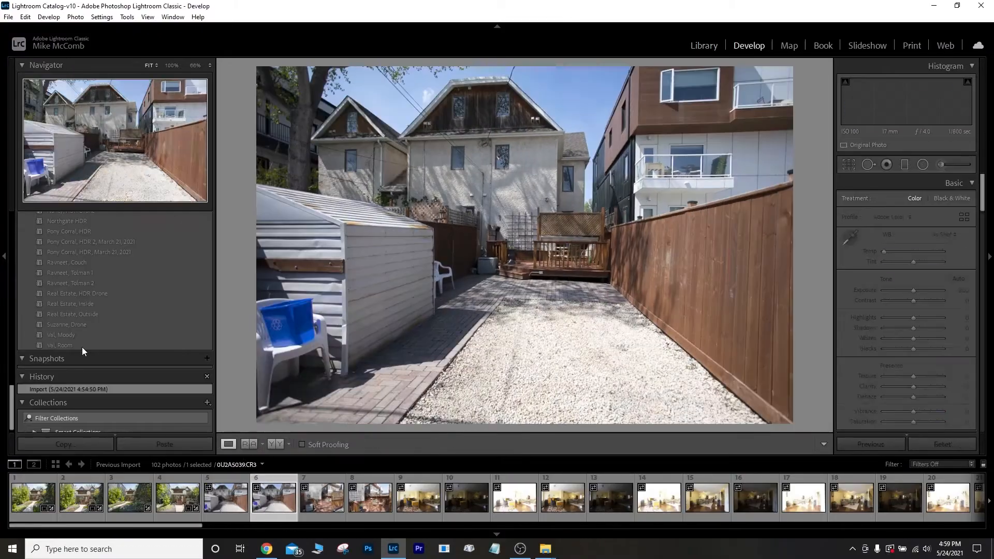
click(82, 347)
drag(904, 308, 908, 308)
key(r)
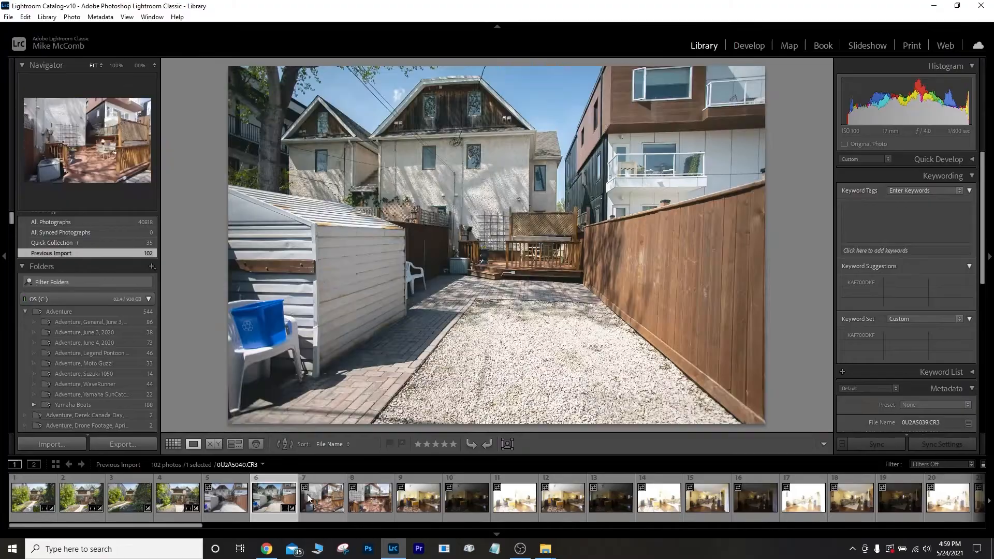
Apply the Real Estate, Inside preset to the next photo and set exposure to +0.53.
click(313, 496)
key(d)
click(71, 304)
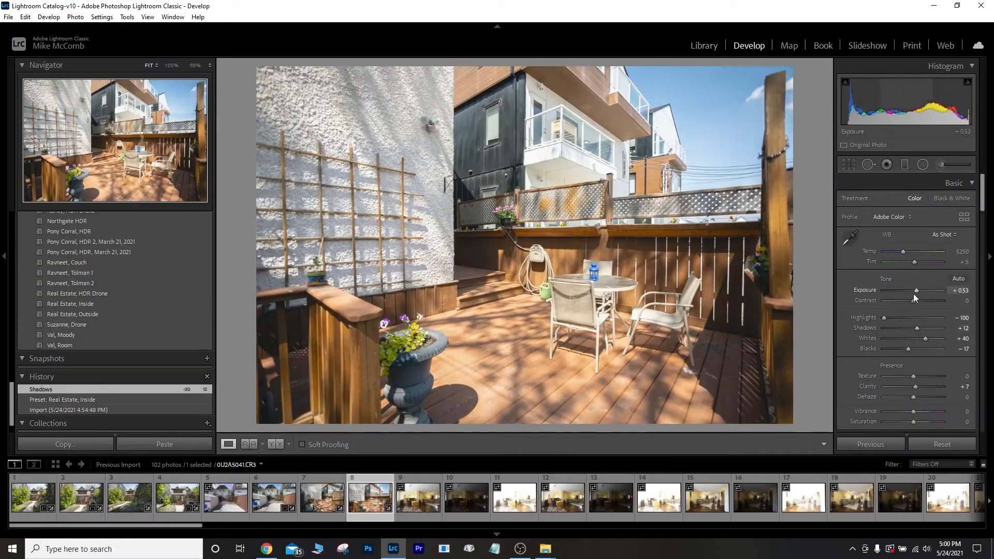
drag(913, 292, 915, 290)
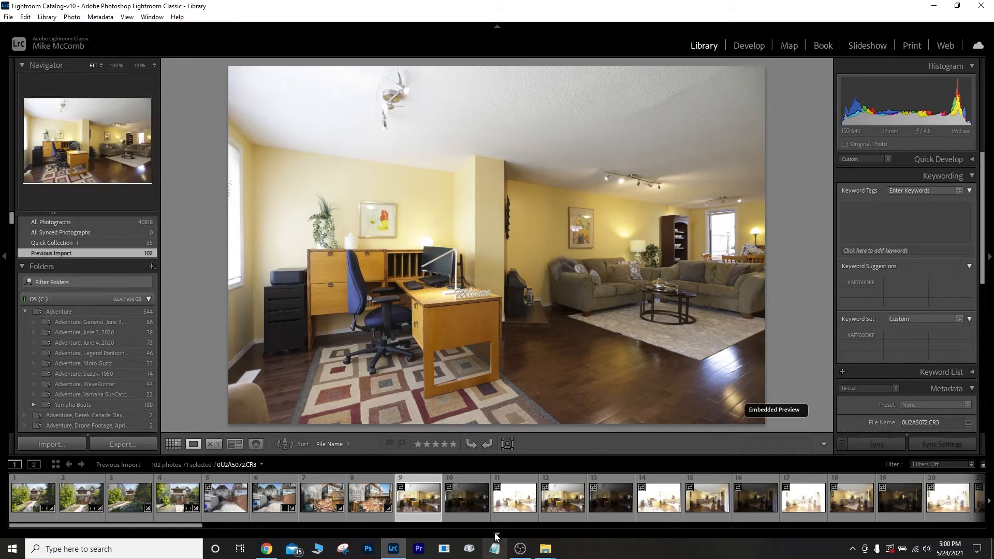
Select the three bracketed living-room exposures and merge them into 0U2A5072-HDR.dng.
click(468, 498)
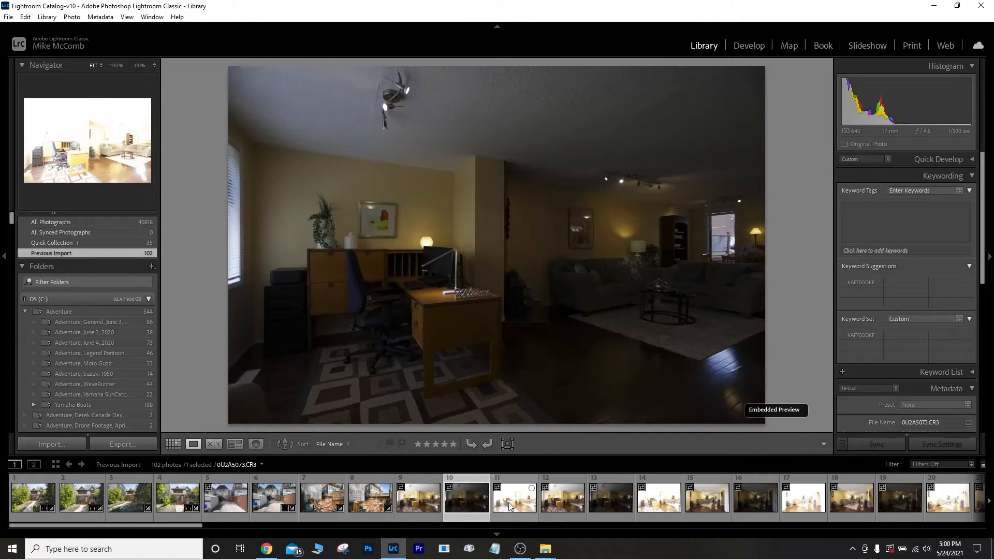
click(517, 499)
click(428, 505)
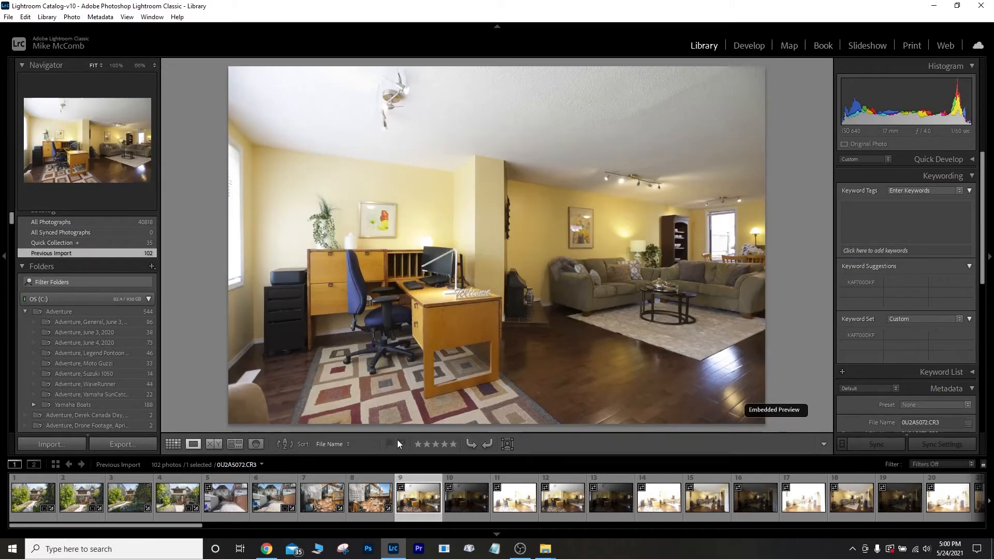
shift+click(513, 502)
key(ctrl+h)
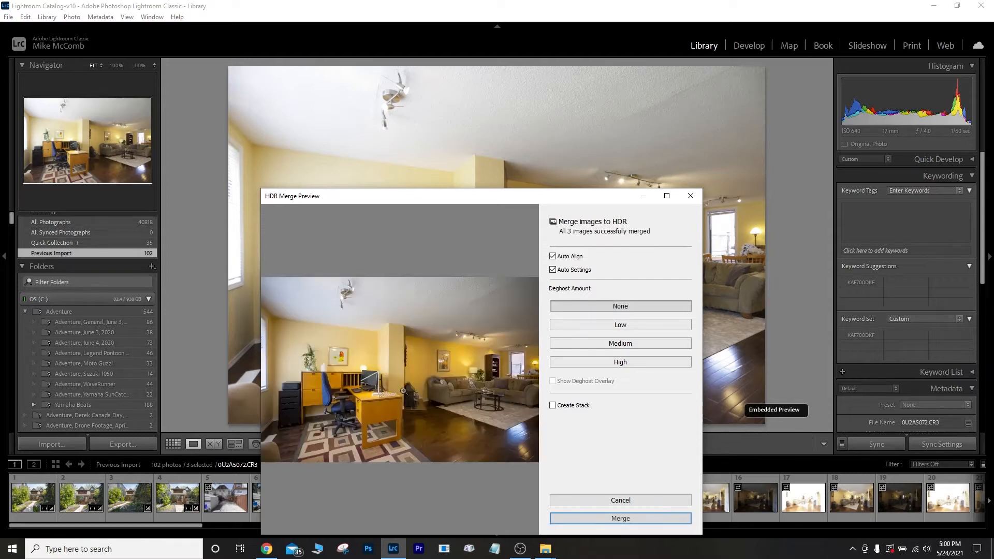
click(641, 519)
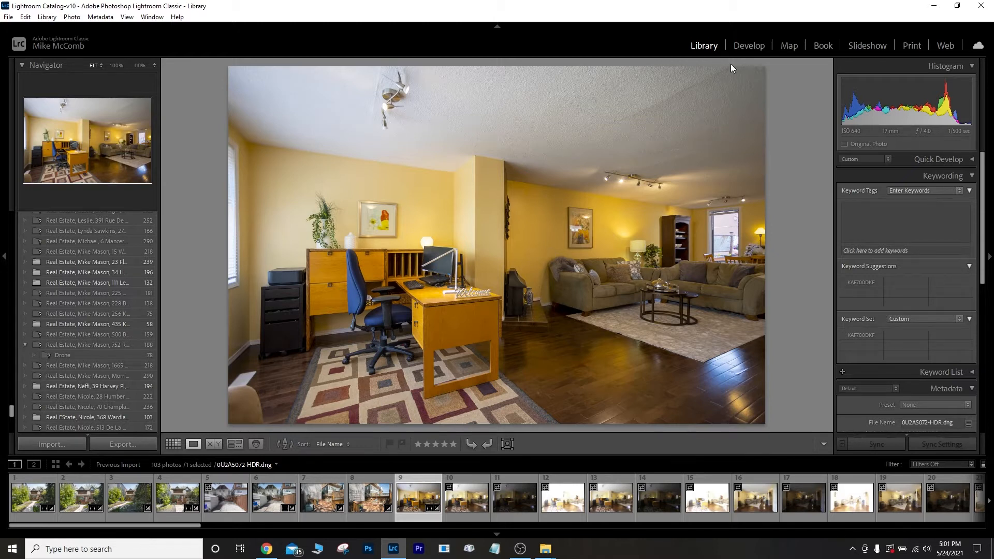
Apply the Real Estate, Inside preset to the HDR interior, with Temp 3600 and Shadows +19.
click(749, 45)
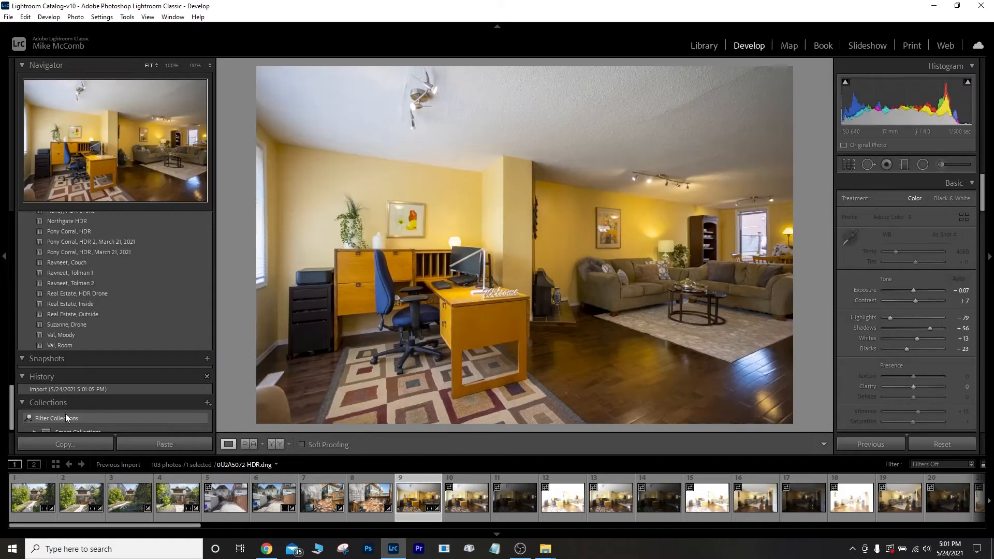
click(78, 304)
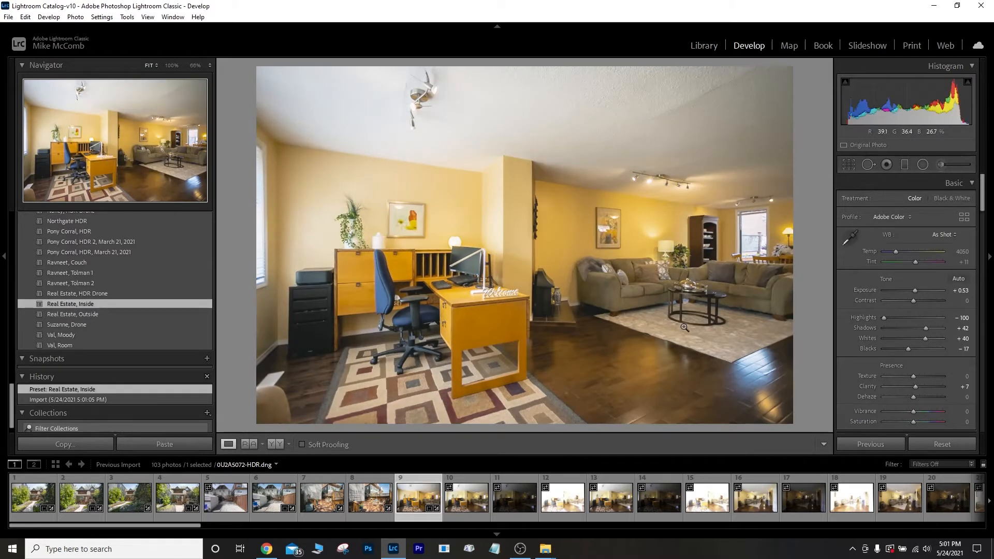
click(961, 251)
text(3600)
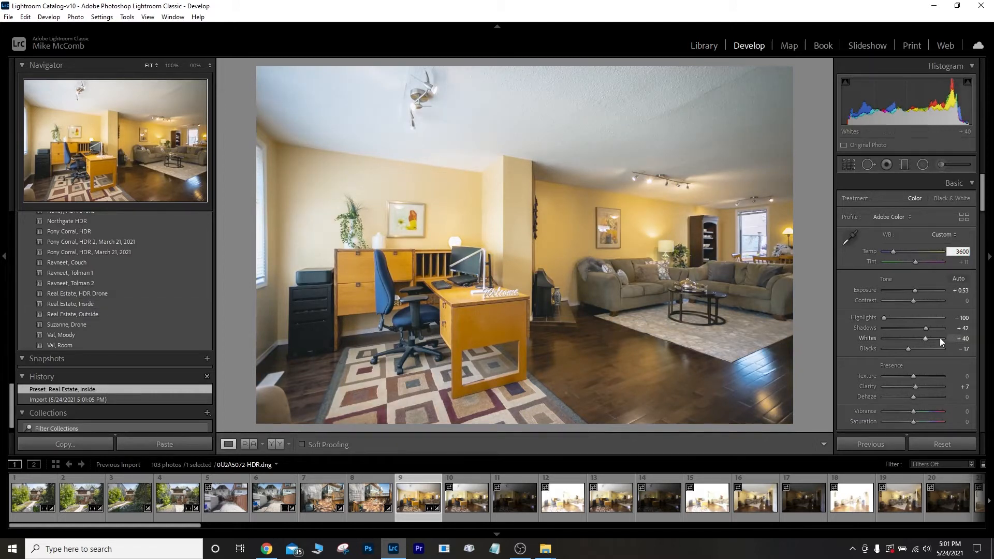
drag(927, 332, 918, 332)
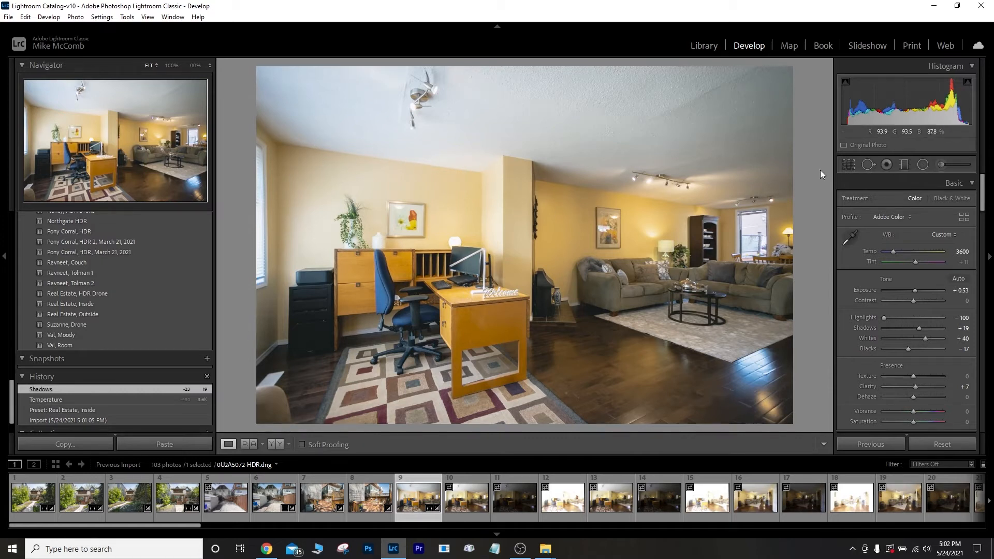
click(905, 165)
Lay a graduated filter across the room with neutral Temp, Exposure +0.71 and Shadows -14.
drag(573, 272, 413, 272)
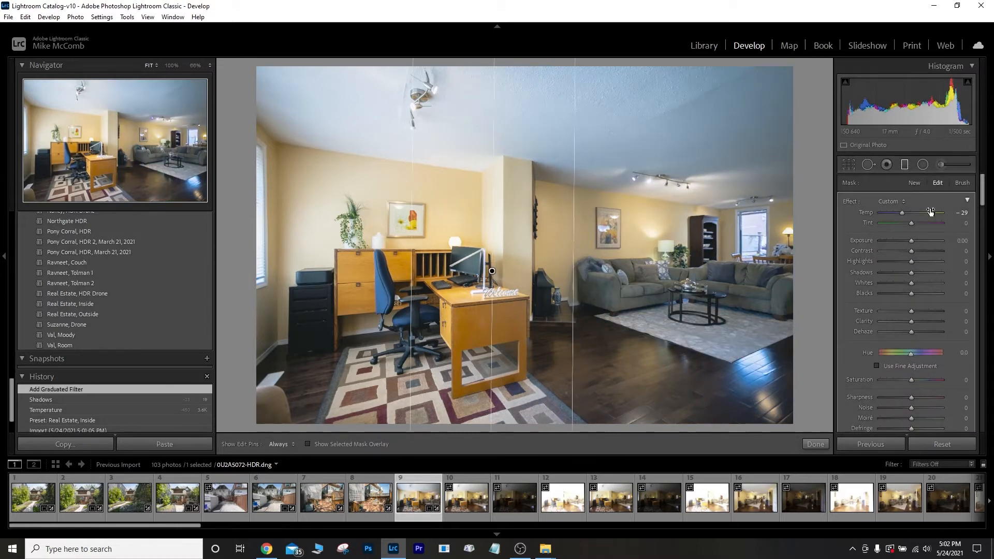
double_click(849, 203)
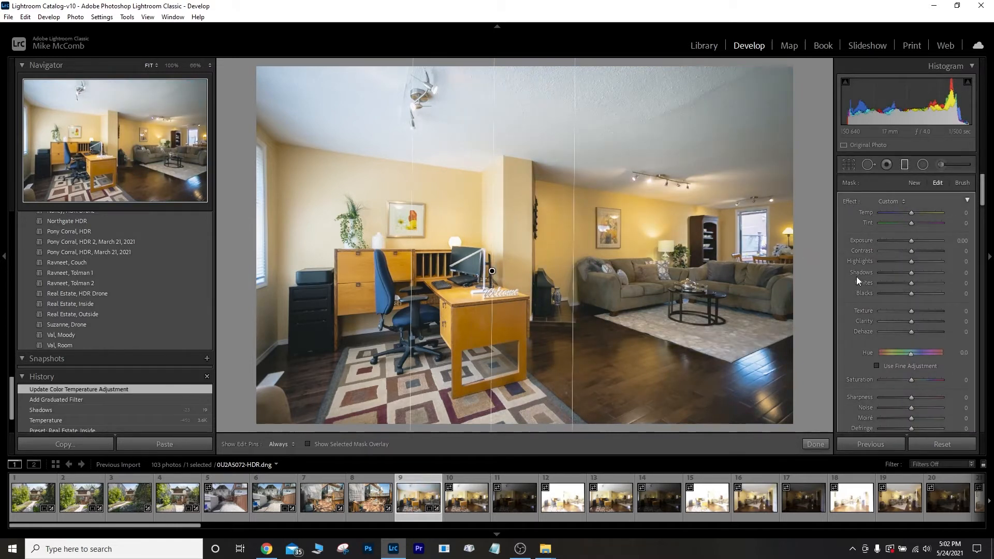
drag(912, 241, 916, 244)
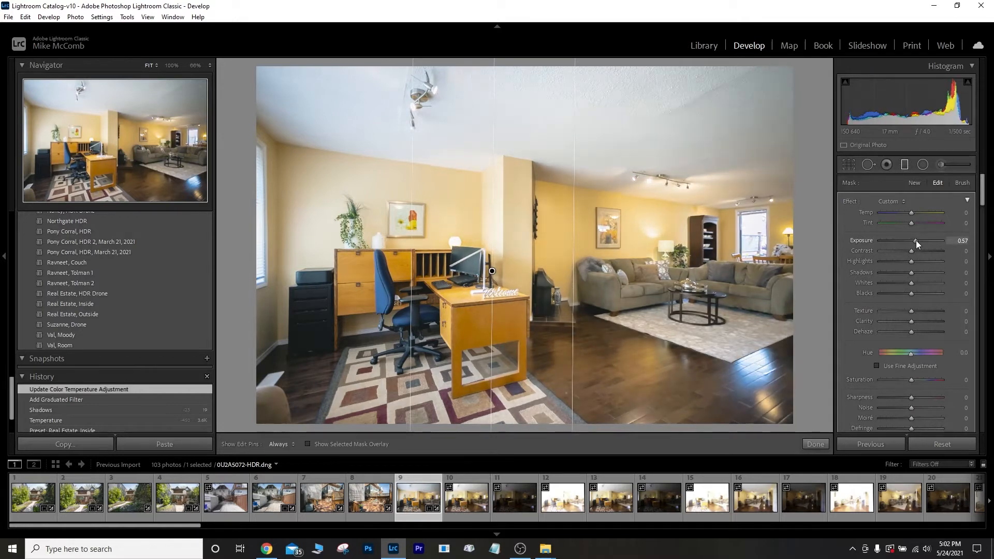
drag(915, 241, 917, 241)
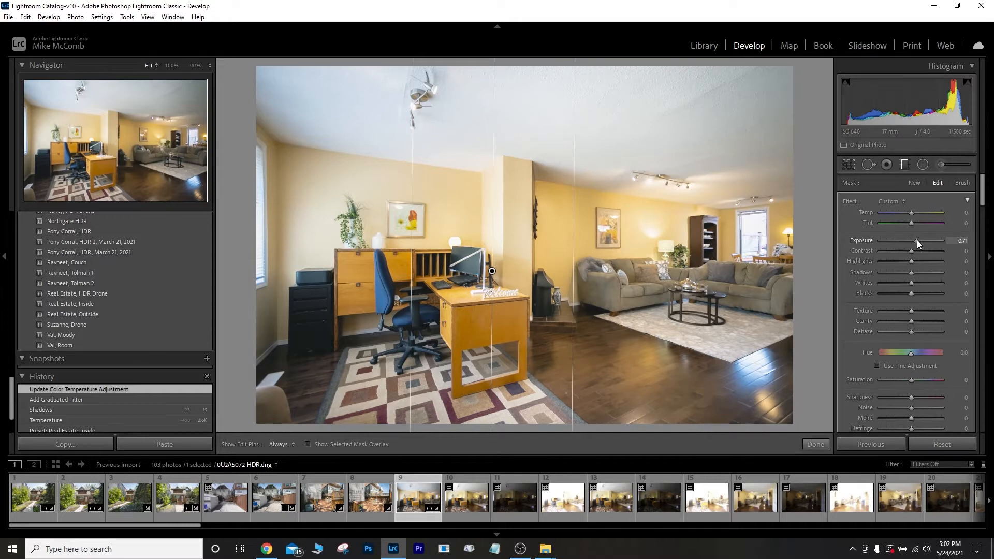
drag(912, 273, 905, 274)
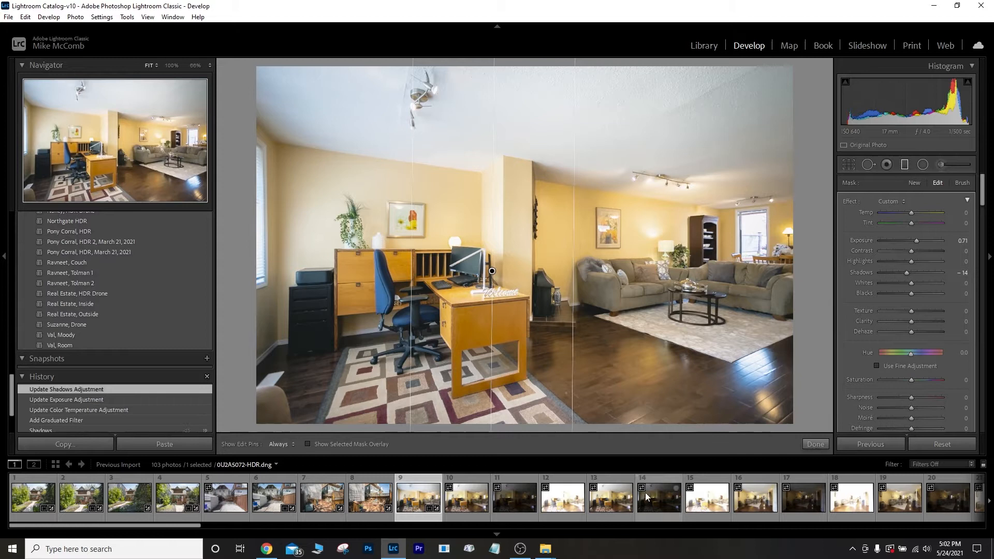
click(815, 444)
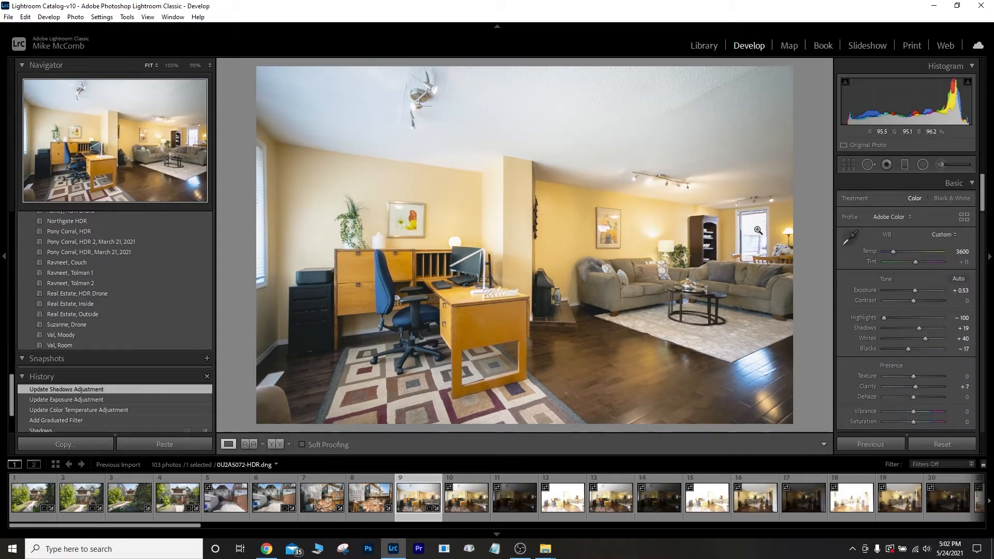
Draw a radial filter over the right-hand window with Temp +19, Highlights -100 and Shadows -76.
click(922, 164)
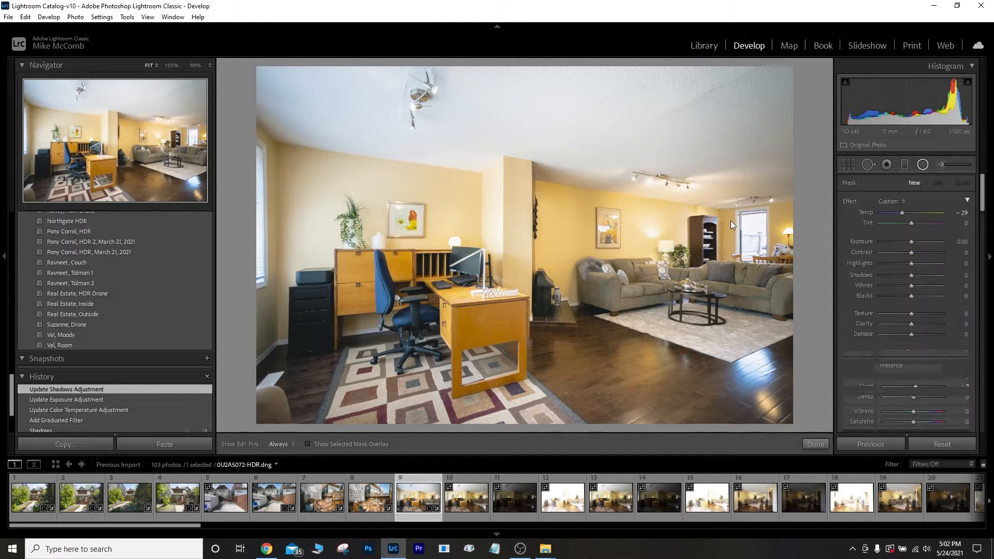
drag(753, 242, 771, 267)
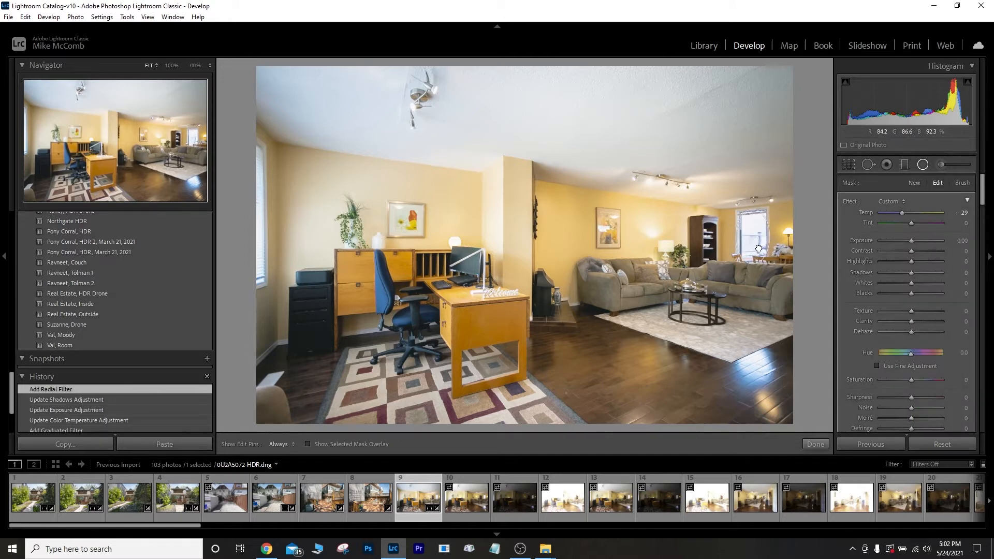
click(760, 244)
double_click(853, 201)
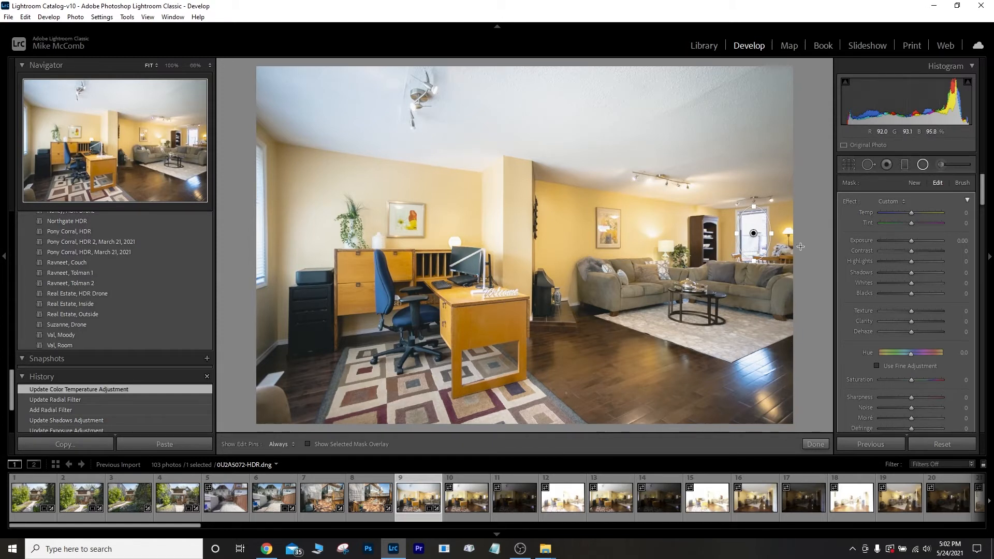
drag(912, 211, 918, 209)
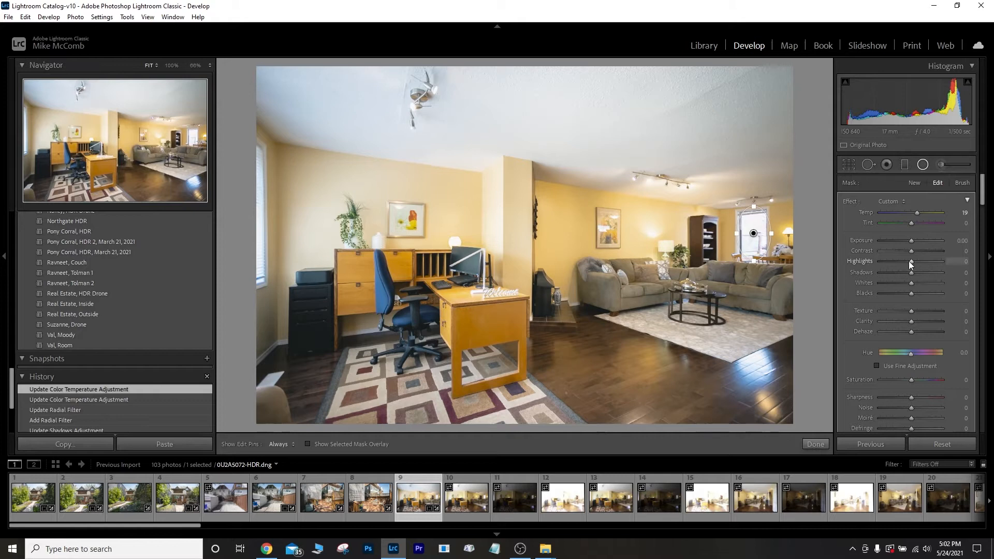
drag(909, 261, 887, 278)
drag(907, 239, 908, 245)
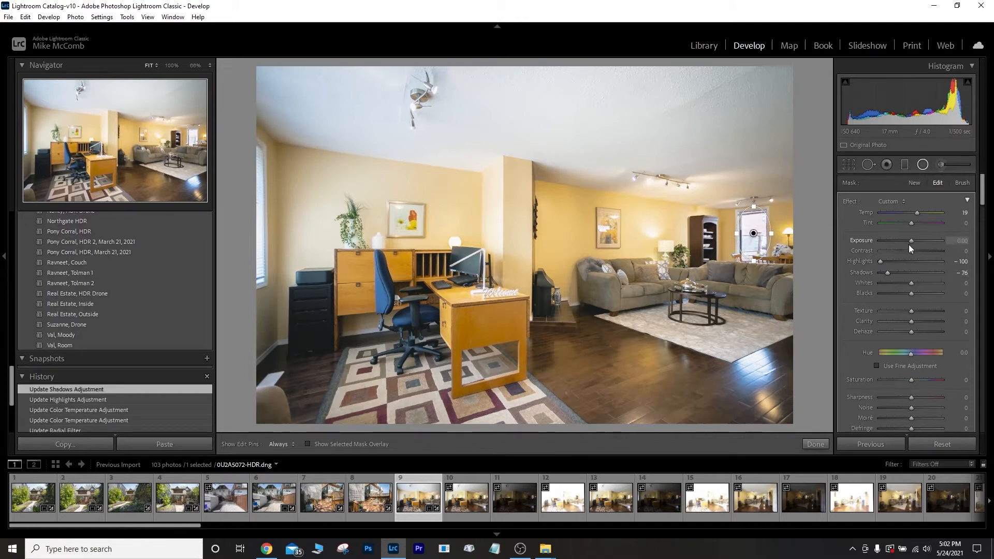
click(815, 444)
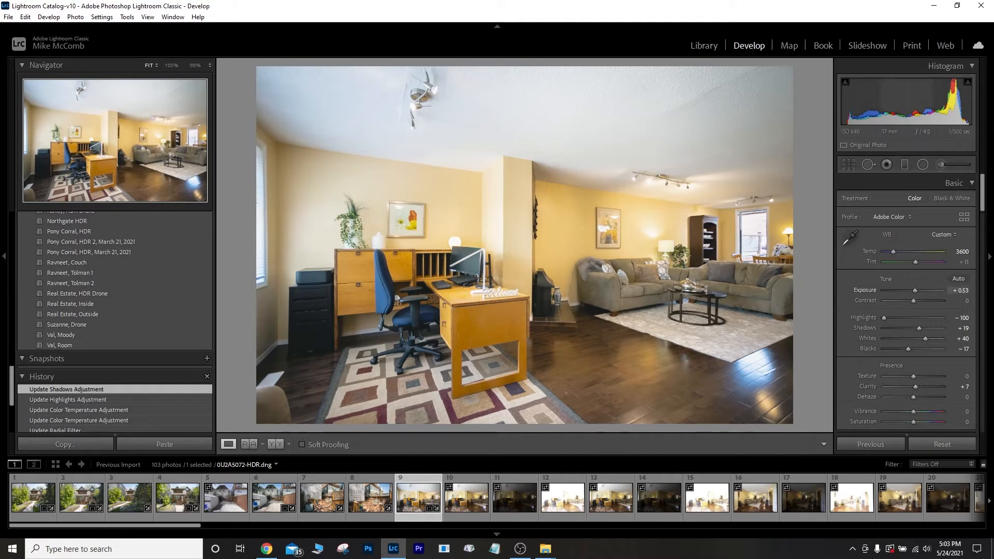
Straighten the verticals with Guided Upright guides on the left wall edge and a right-side edge.
drag(985, 207, 991, 369)
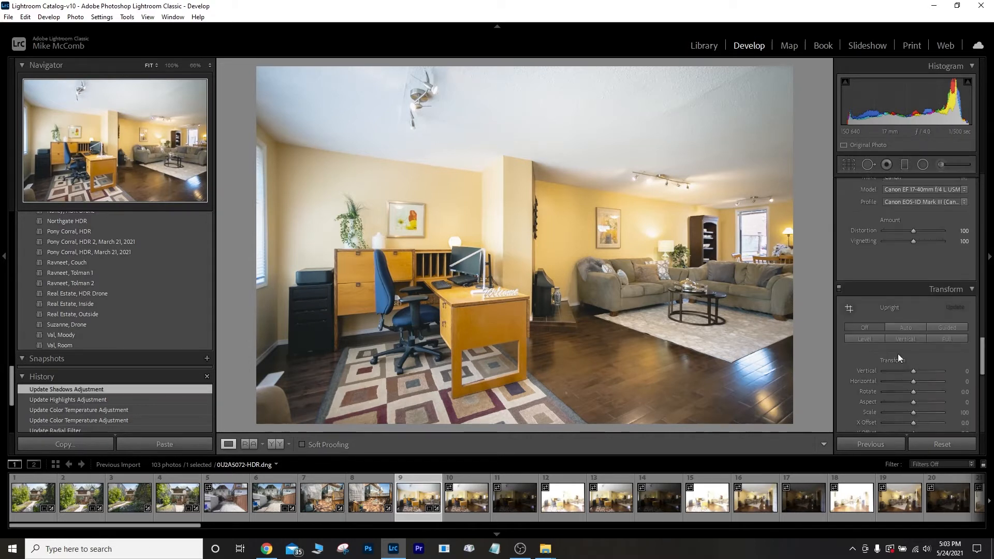
click(849, 312)
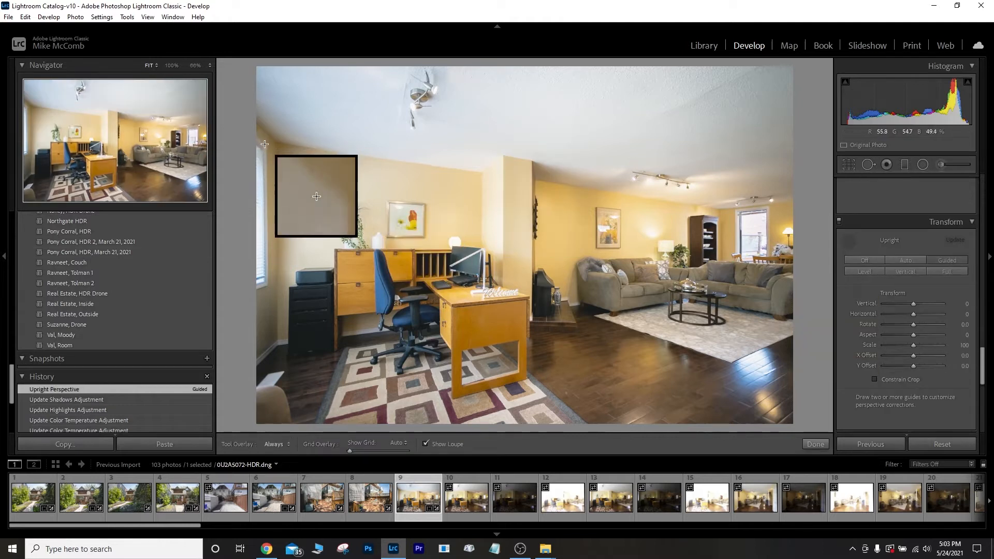
drag(267, 146, 268, 307)
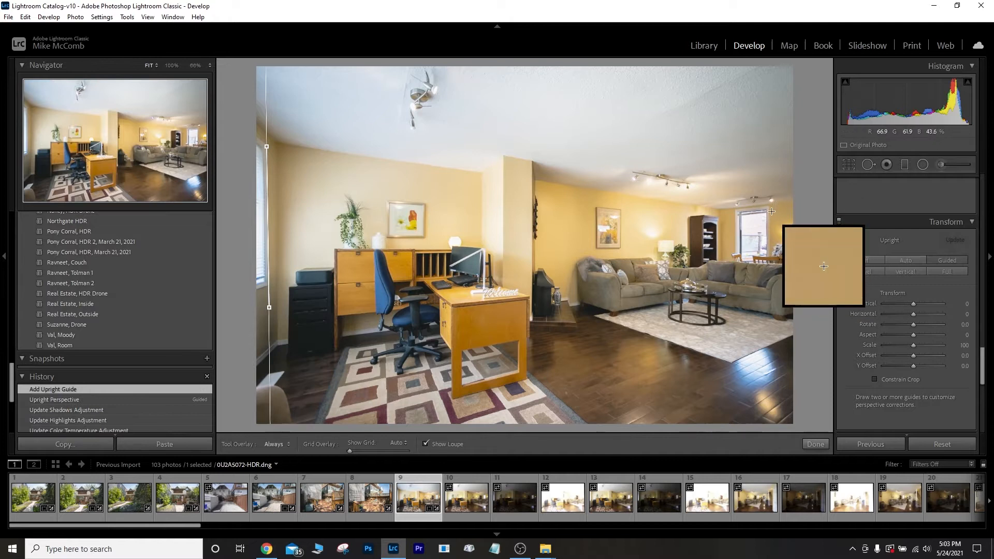
drag(770, 210, 770, 267)
click(822, 446)
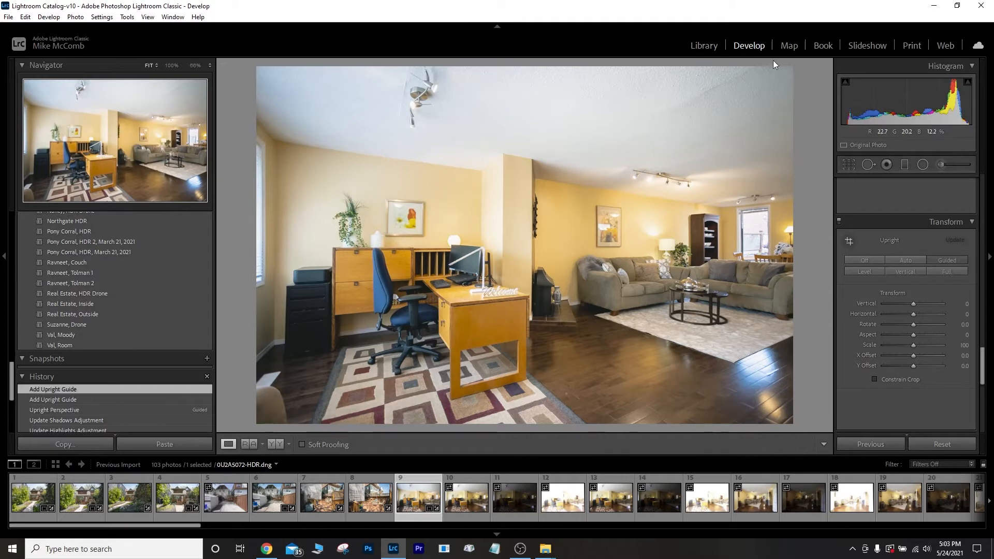
click(704, 46)
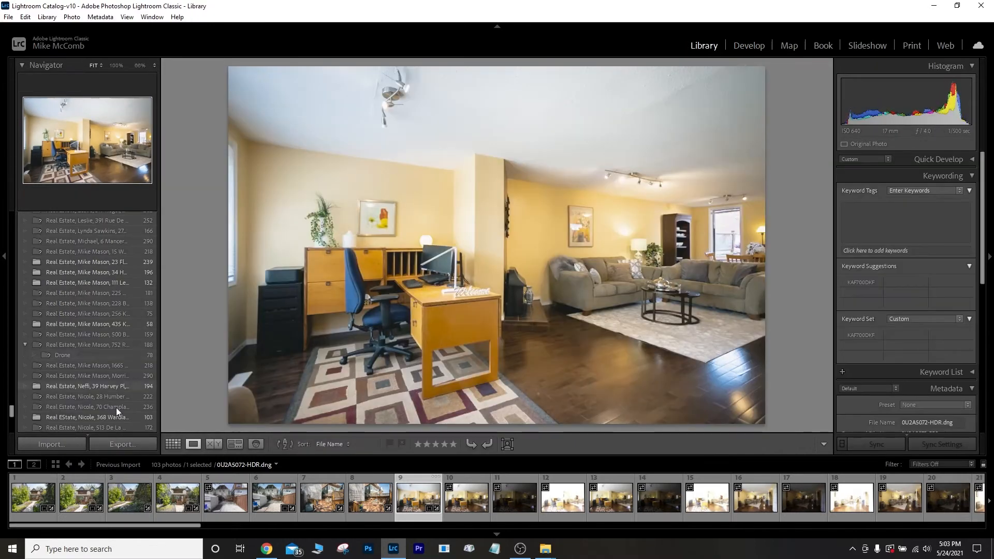
Export the HDR interior as a quality-100 sRGB JPEG into the Edited subfolder.
click(124, 444)
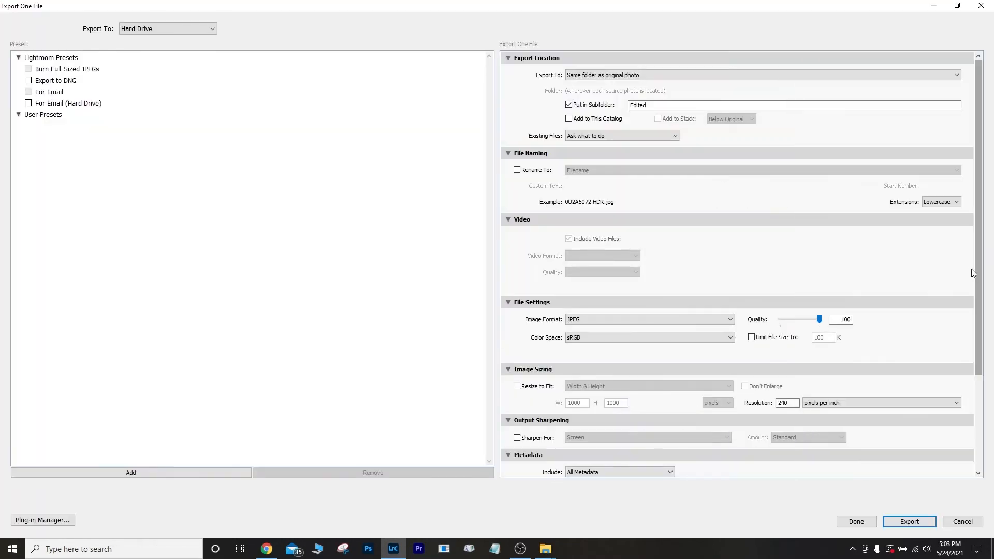
scroll(980, 261, down, 3)
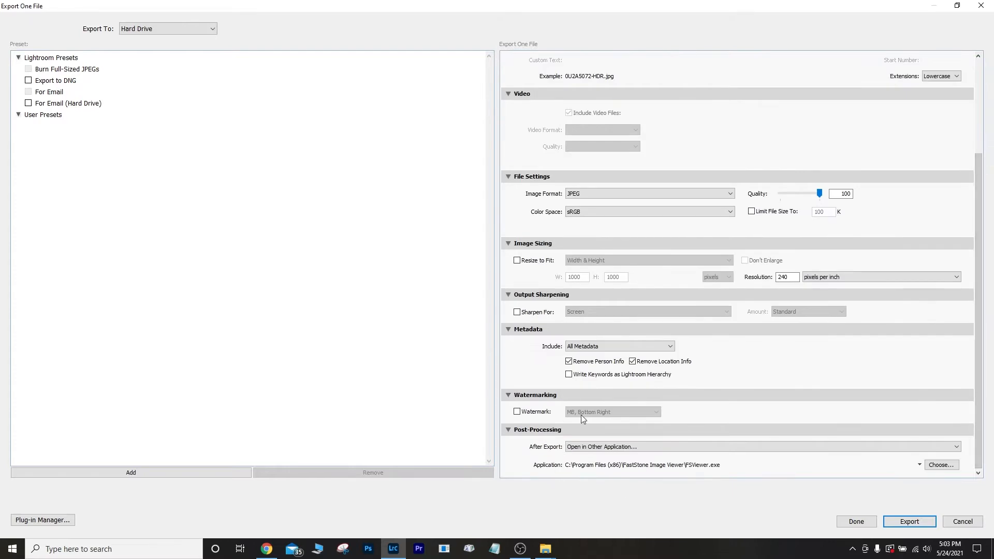
click(910, 521)
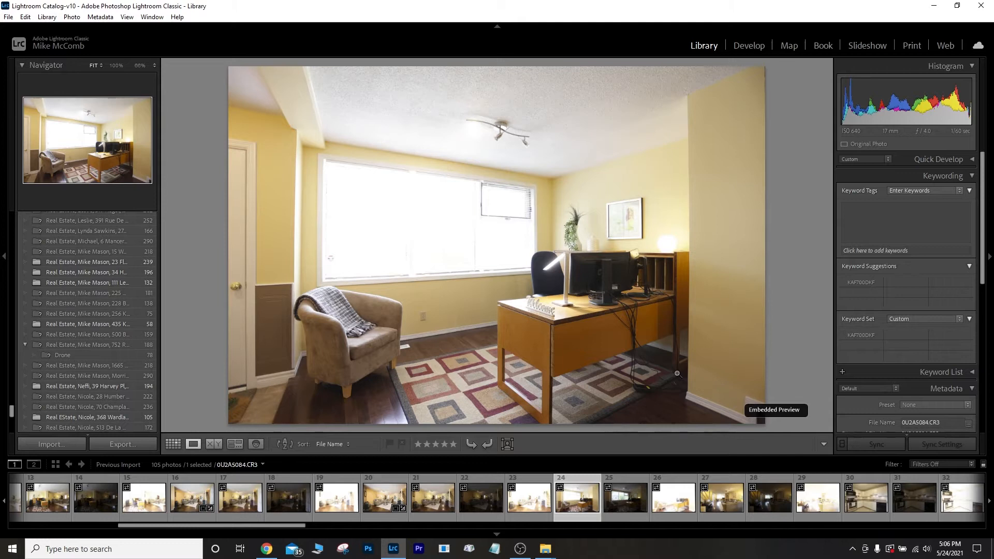
Compare office exposures 24–26, select all three, and preview them as an HDR merge.
click(534, 504)
click(578, 507)
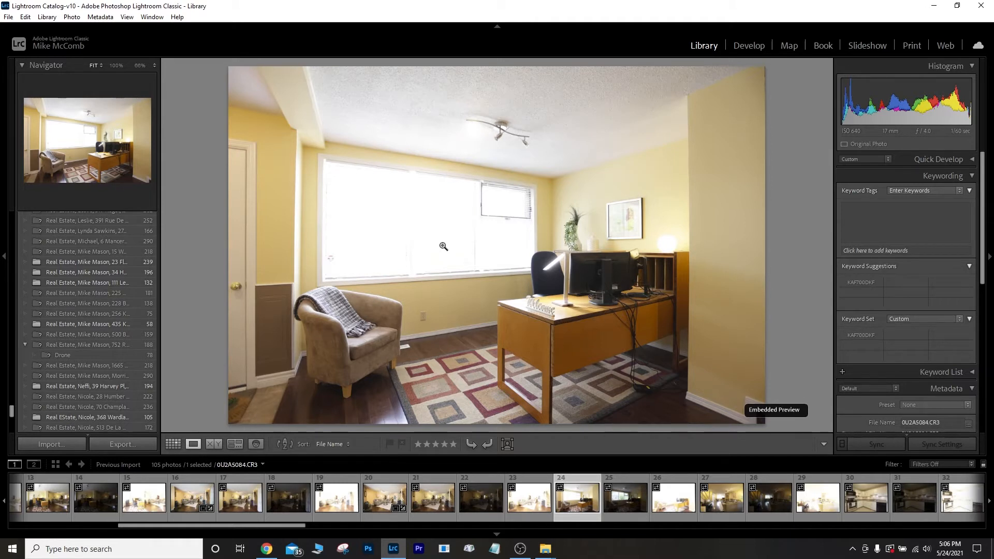
click(617, 499)
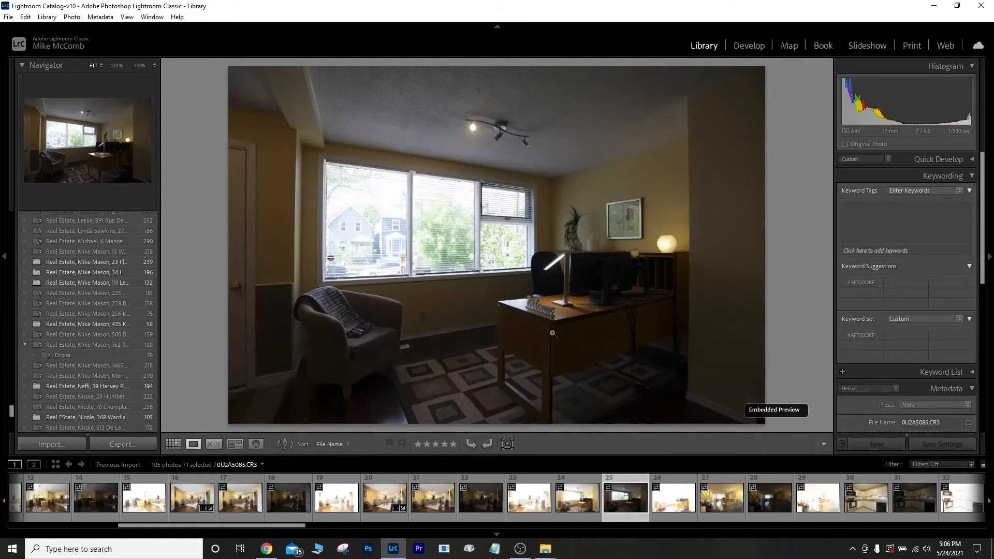
click(676, 503)
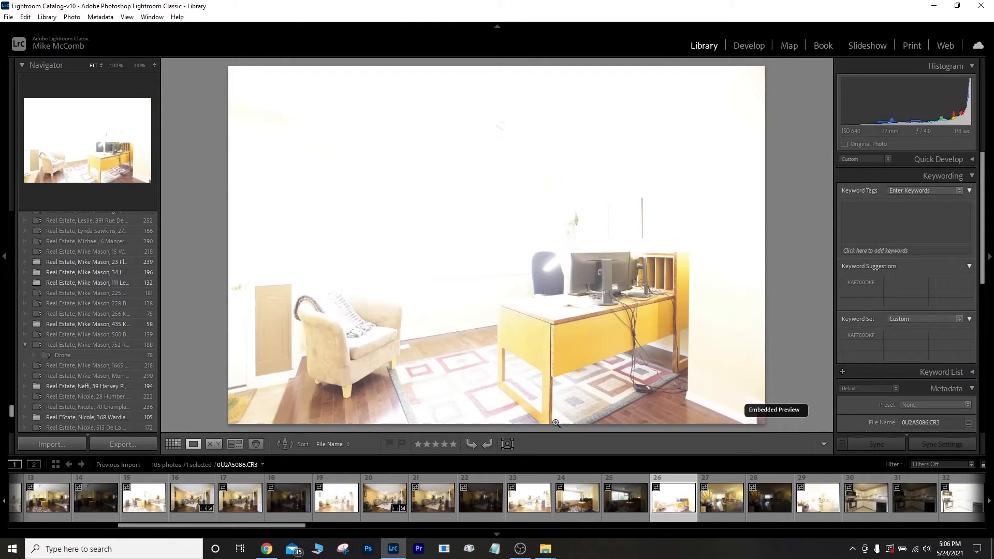
click(580, 502)
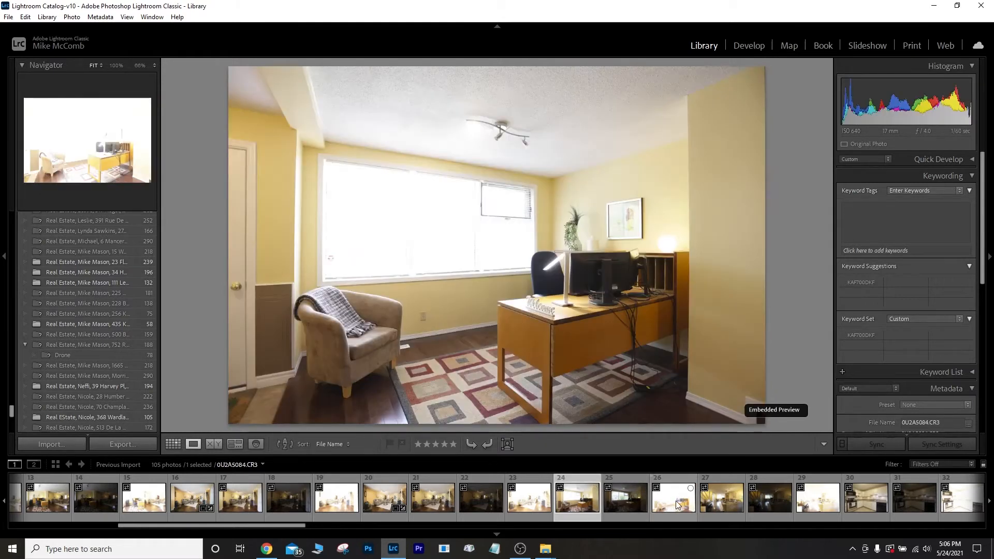
shift+click(676, 505)
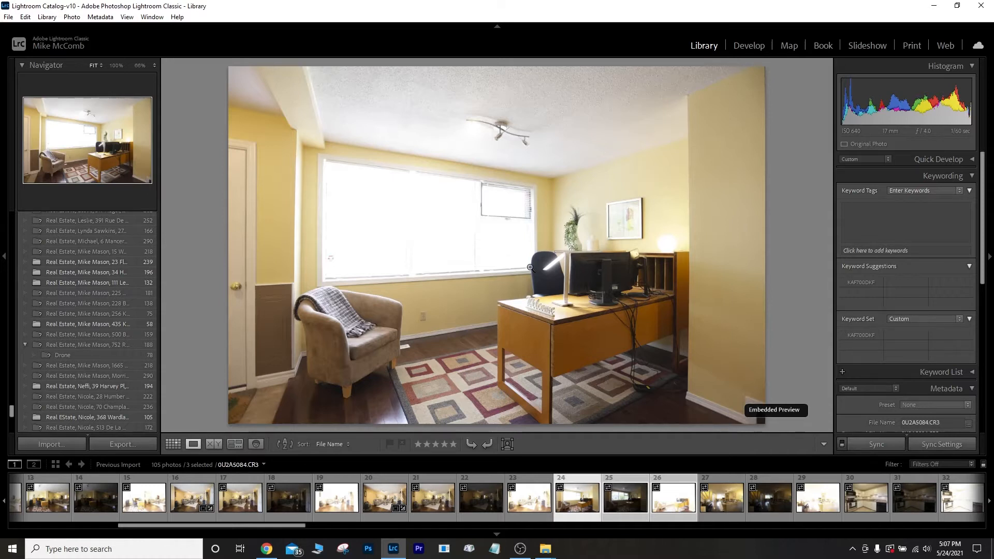
key(ctrl+h)
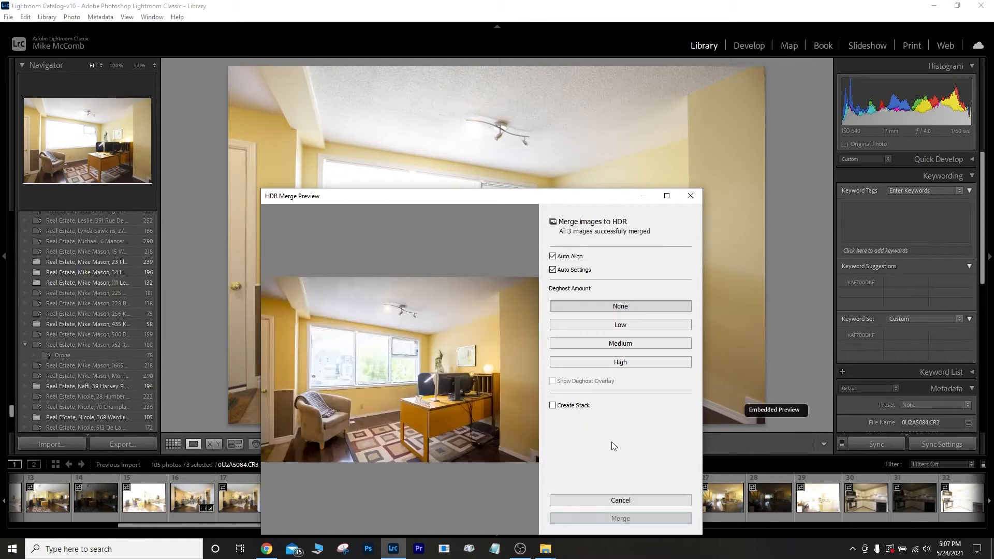
Merge the office brackets into 0U2A5084-HDR.dng and select the new HDR thumbnail.
click(630, 518)
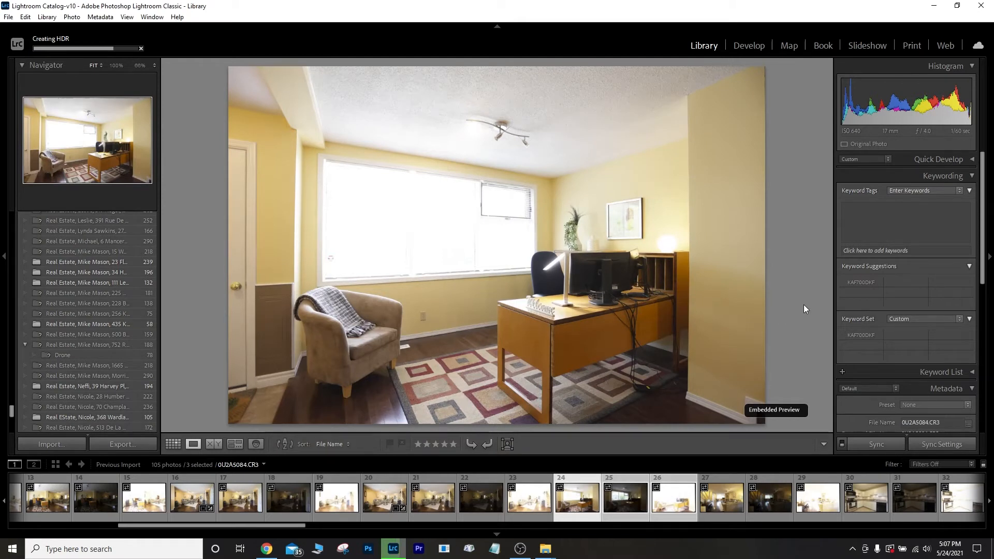
click(579, 518)
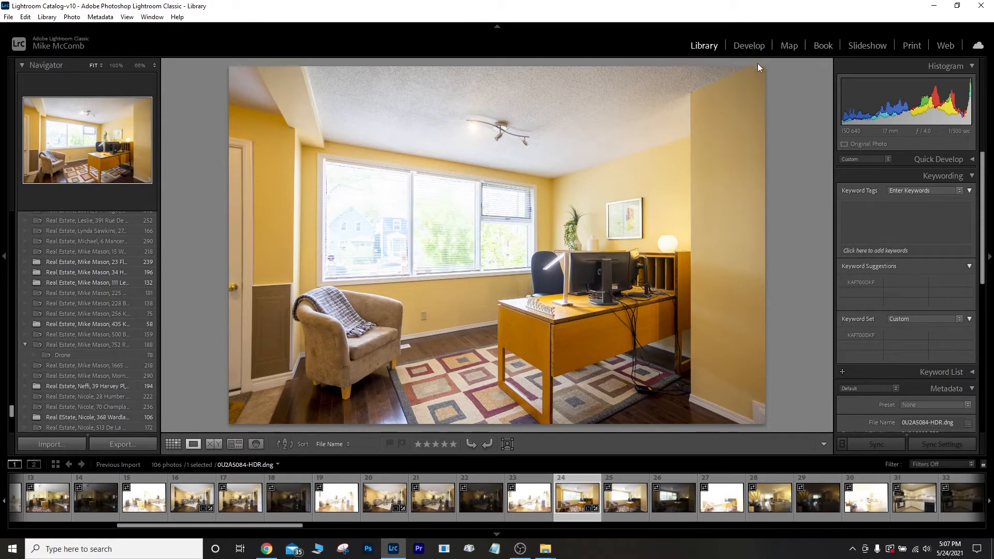
Apply the Real Estate, Inside preset to the office HDR in Develop.
click(758, 48)
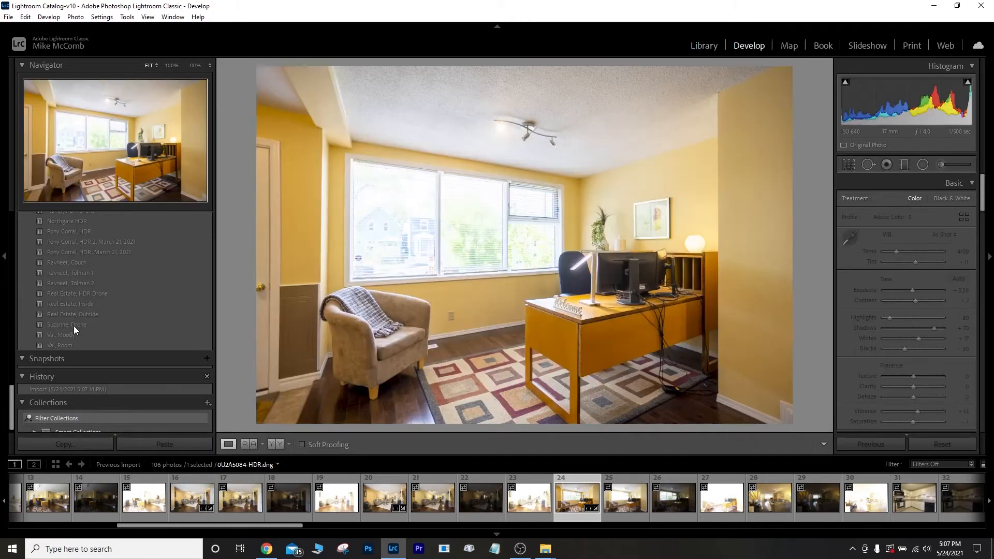
click(82, 305)
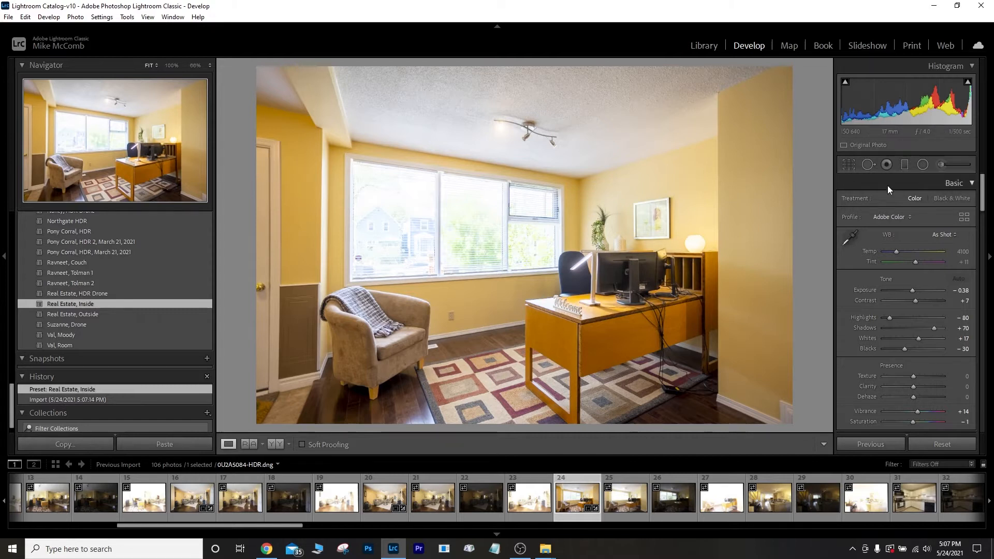
click(923, 164)
Draw a reset radial filter over the left window pane with Temp 28 and Highlights -97.
drag(395, 220, 436, 278)
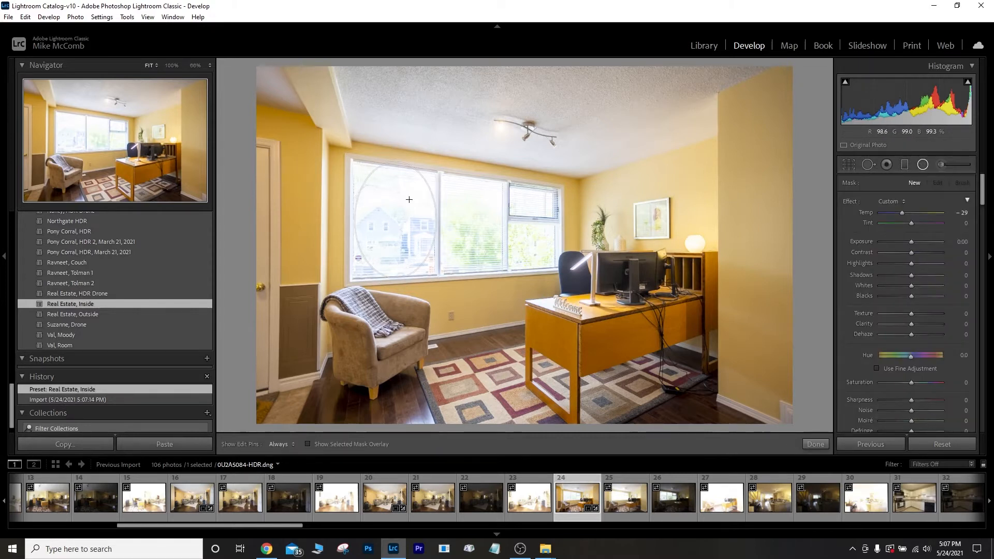
double_click(849, 200)
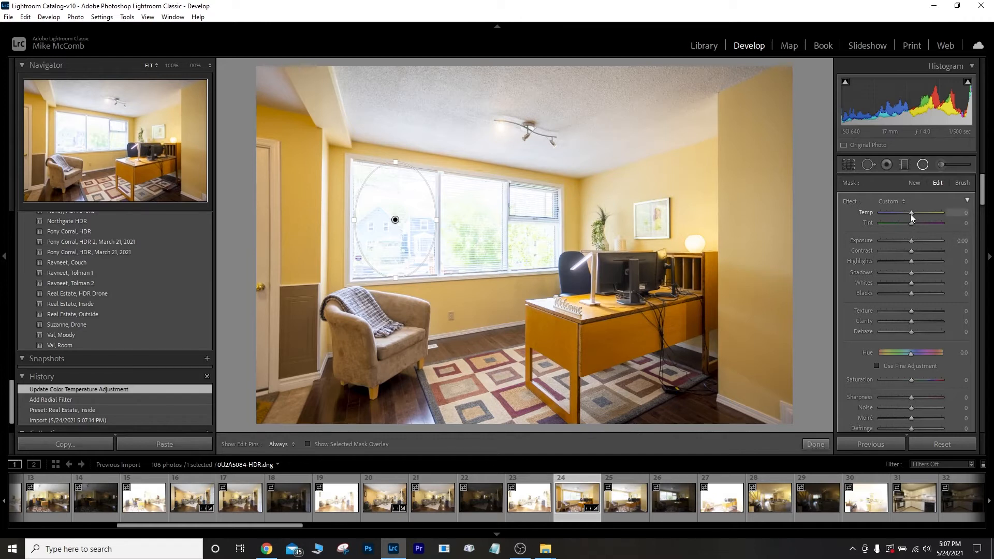
drag(913, 213, 919, 214)
drag(912, 261, 893, 262)
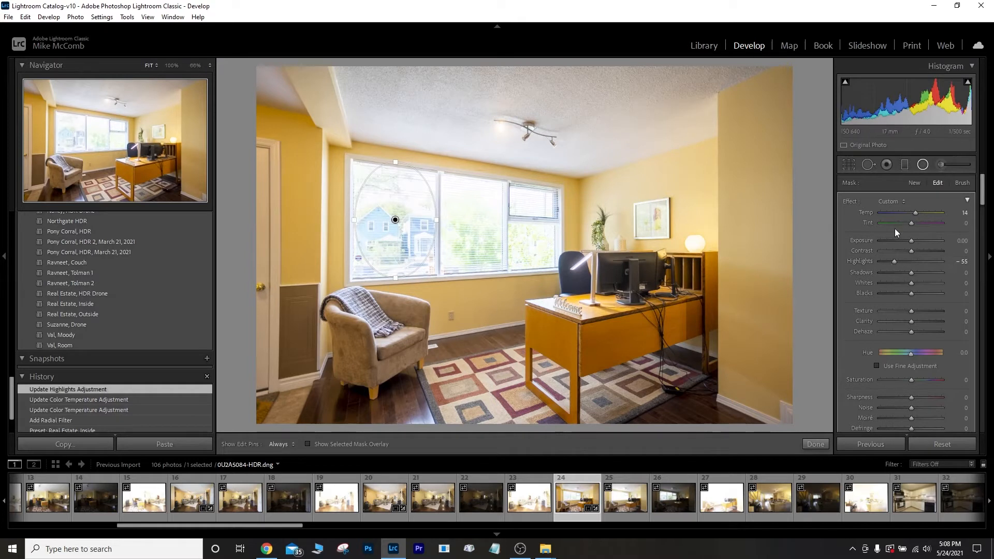
drag(887, 262, 895, 278)
Reshape the ellipse to fit the left pane and set its Exposure to -0.91.
drag(911, 238, 908, 239)
drag(397, 281, 397, 289)
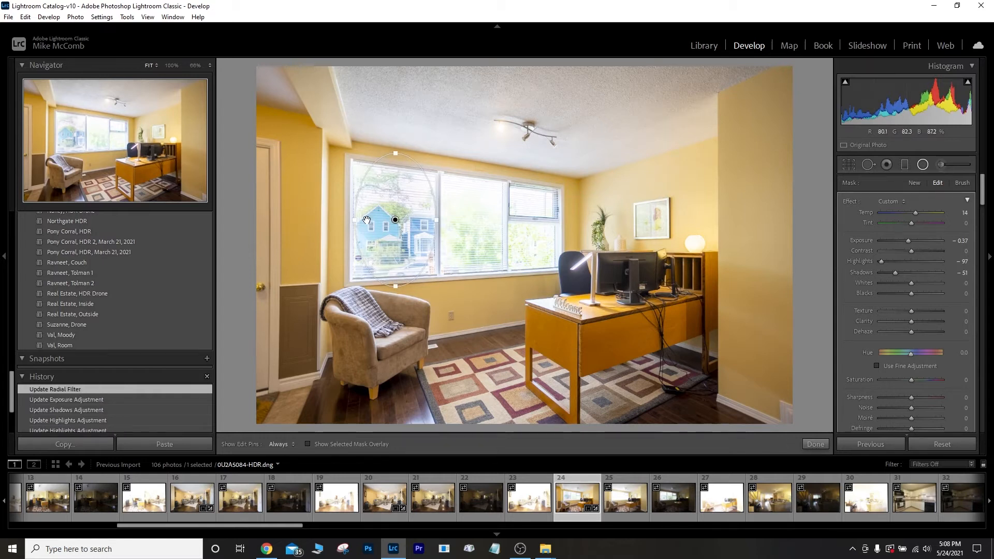
drag(355, 223, 344, 222)
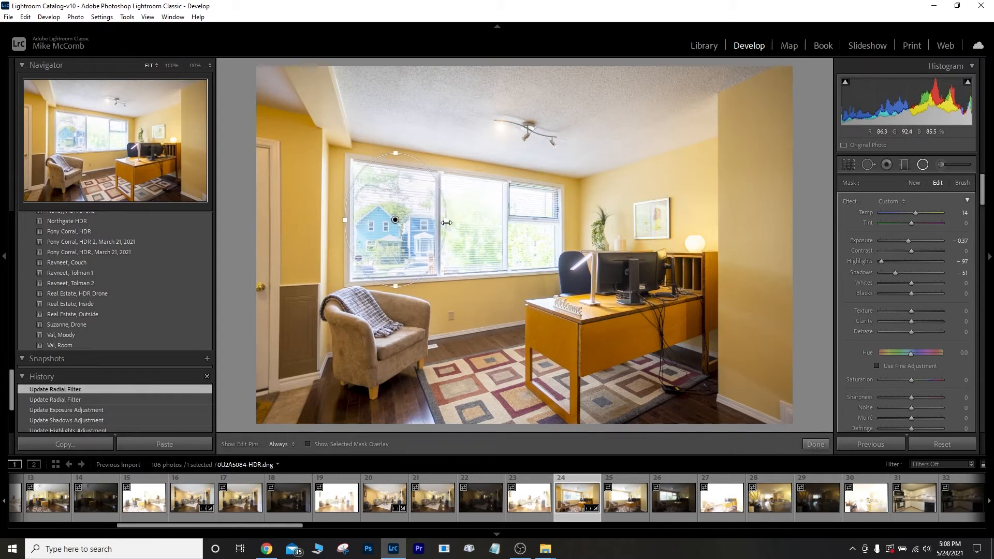
drag(419, 254, 418, 254)
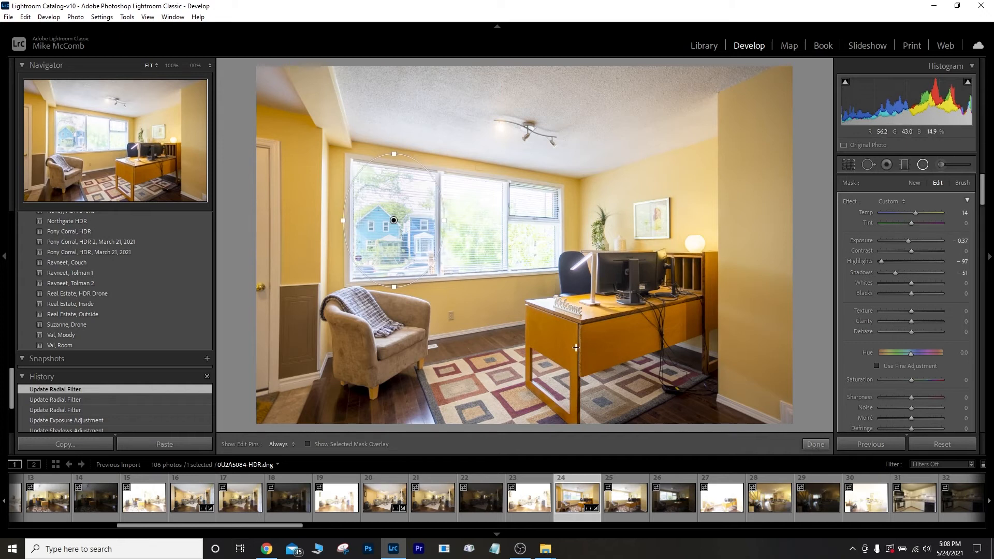
drag(906, 240, 902, 240)
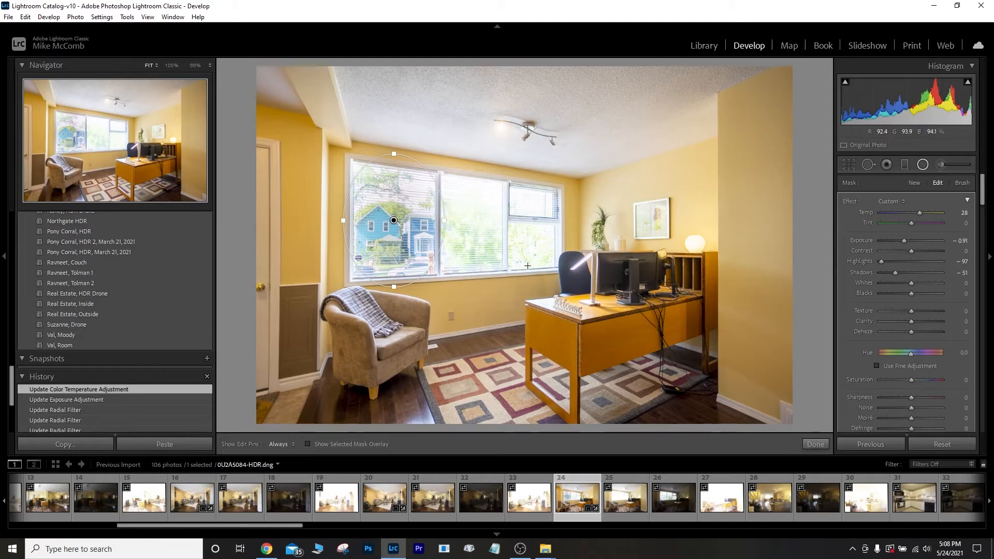
Duplicate the window filter onto the middle pane and narrow it to fit.
right_click(394, 220)
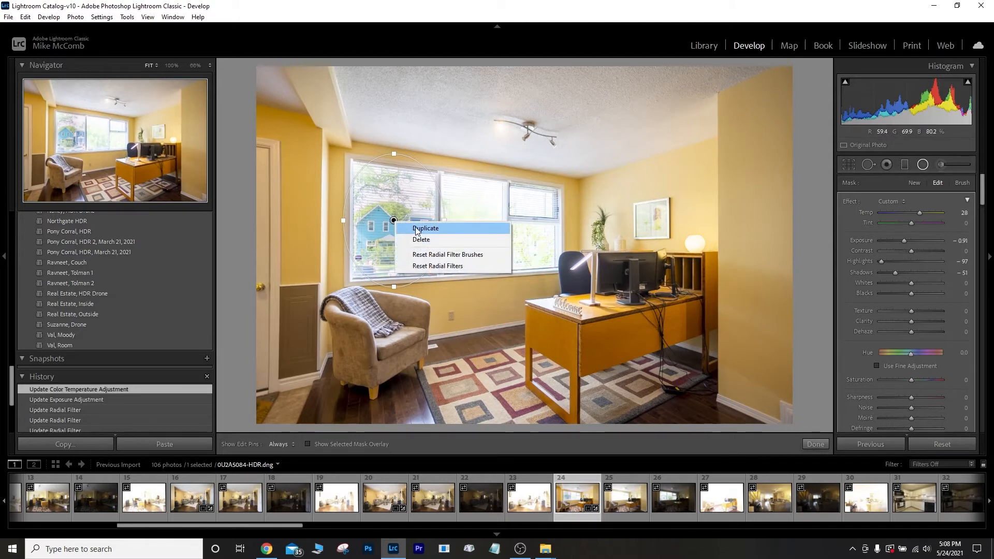
click(415, 228)
drag(402, 257, 471, 279)
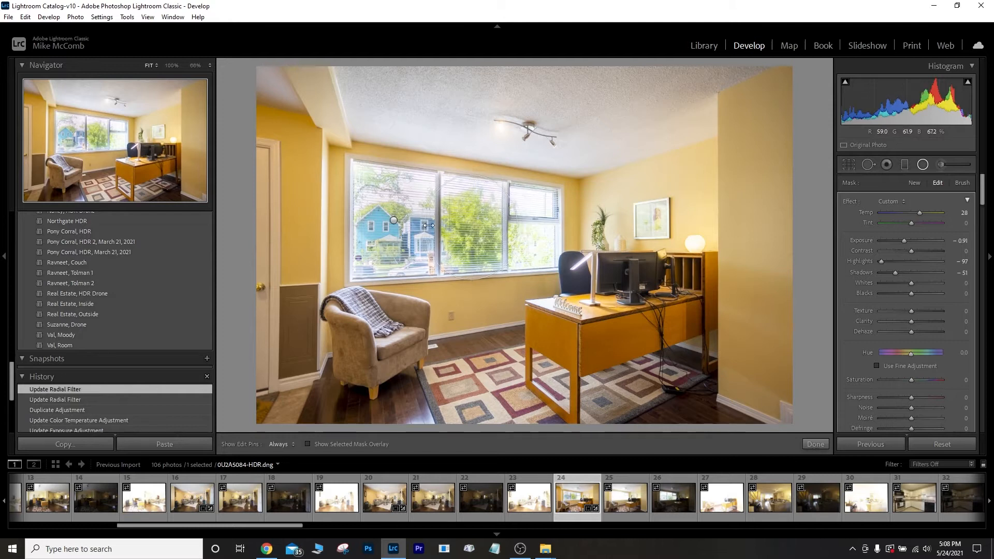
drag(422, 225, 432, 227)
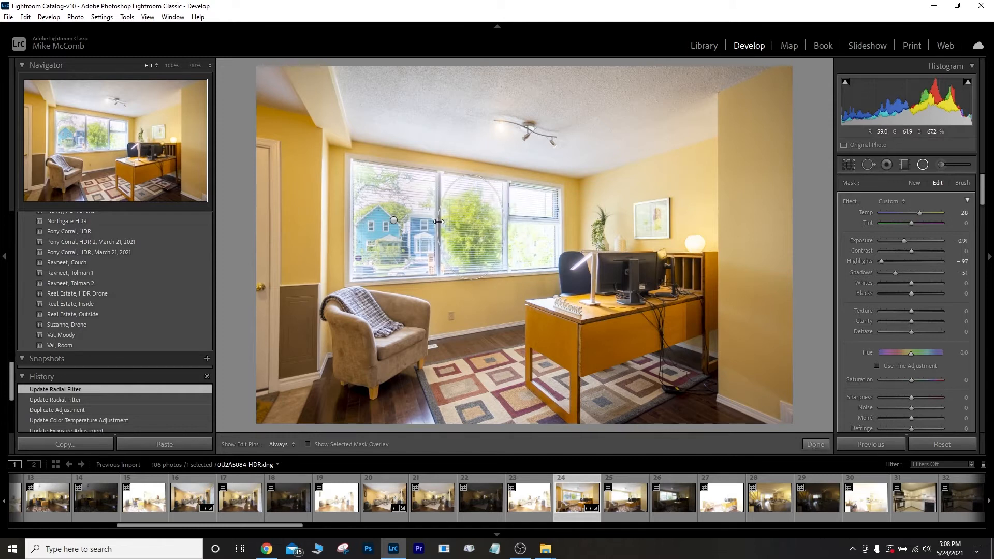
Duplicate it again onto the right pane, resize it to fit, and finish the filters.
right_click(475, 228)
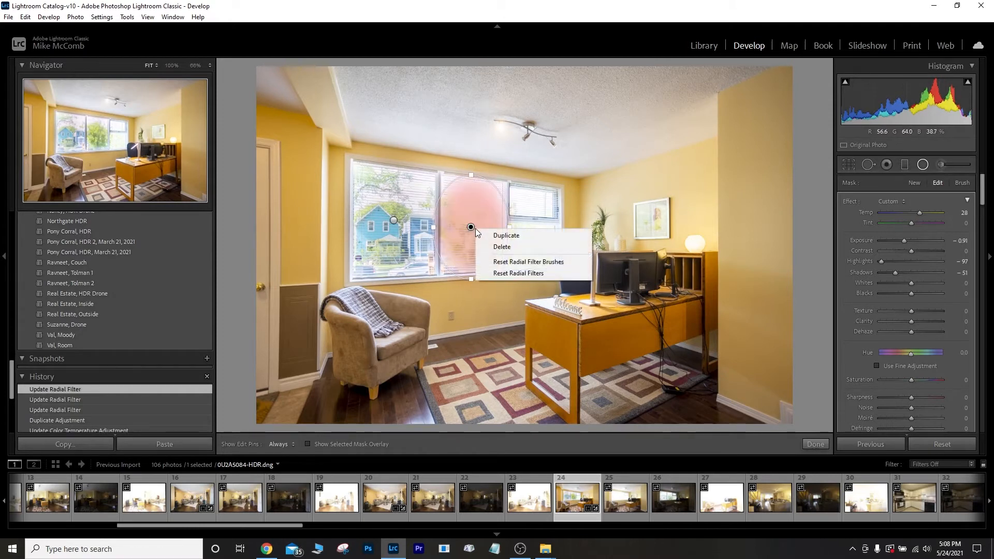
click(505, 236)
drag(489, 238, 553, 239)
drag(541, 281, 539, 273)
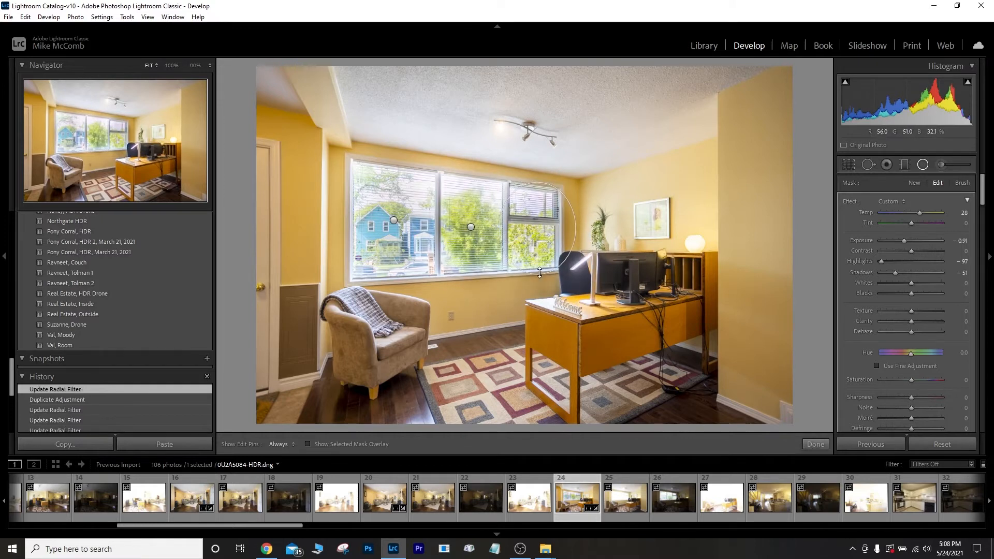
drag(575, 228, 538, 256)
click(816, 444)
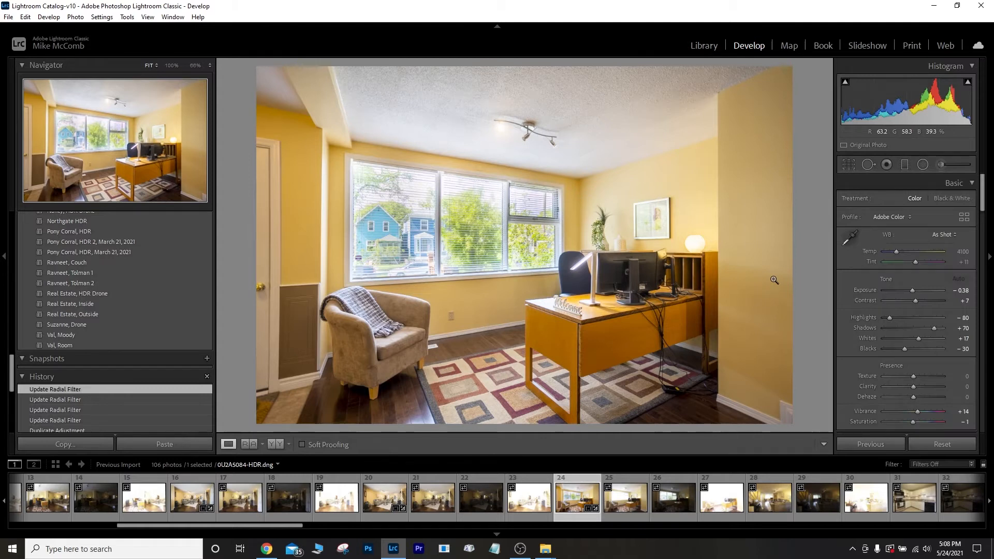
key(backslash)
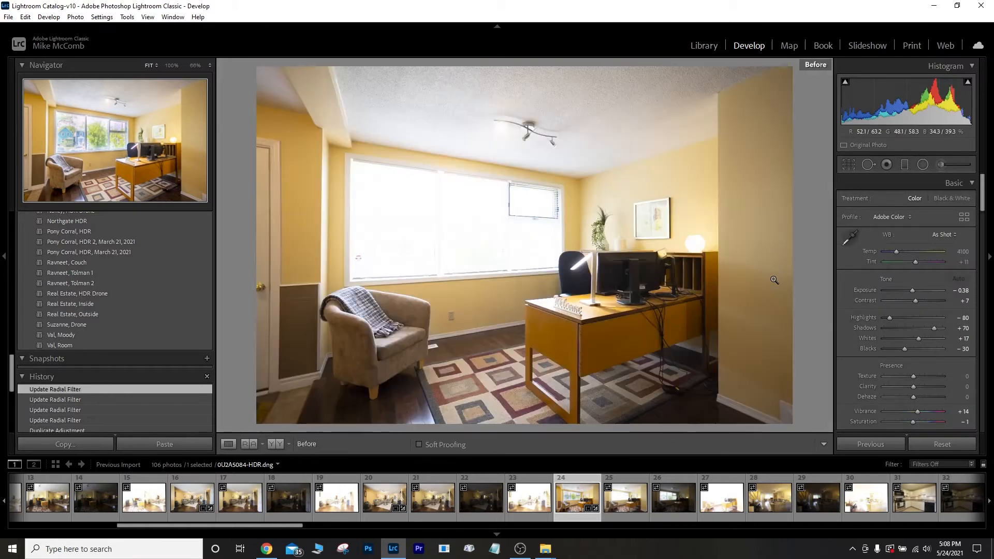
key(backslash)
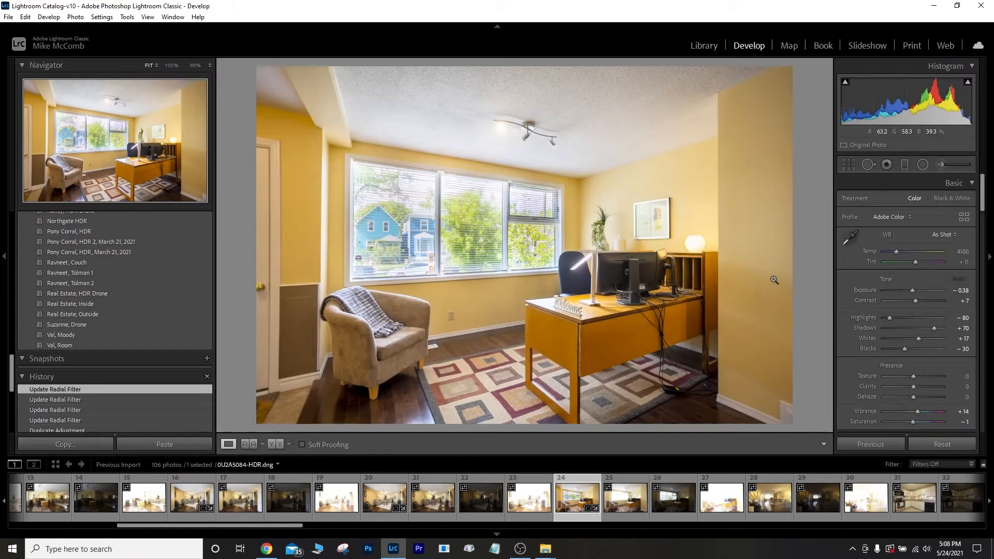
key(backslash)
key(backslash)
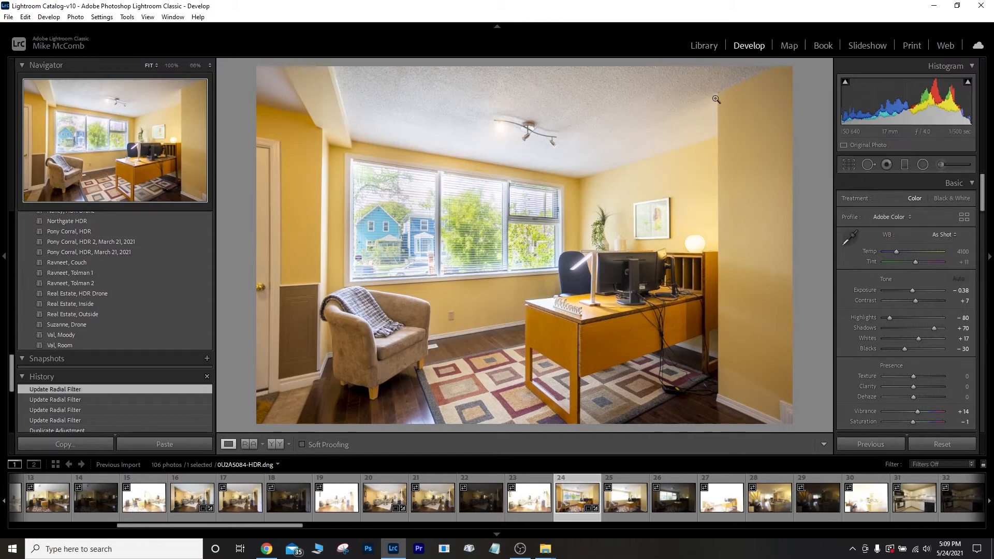
Set the office photo's Temp to 3900 (entered as 3700, nudged up) and raise Shadows to +79.
click(962, 253)
text(3700)
key(Return)
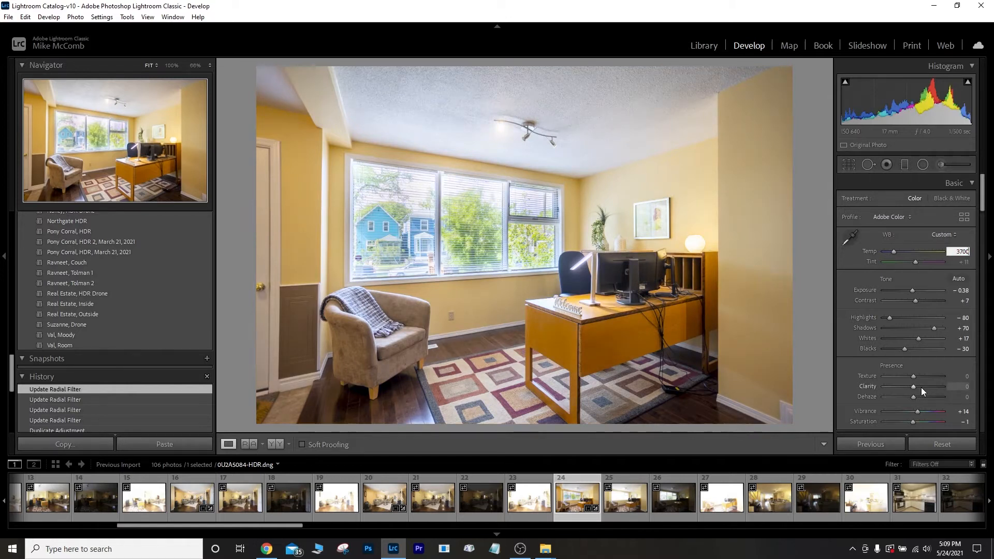
key(Up)
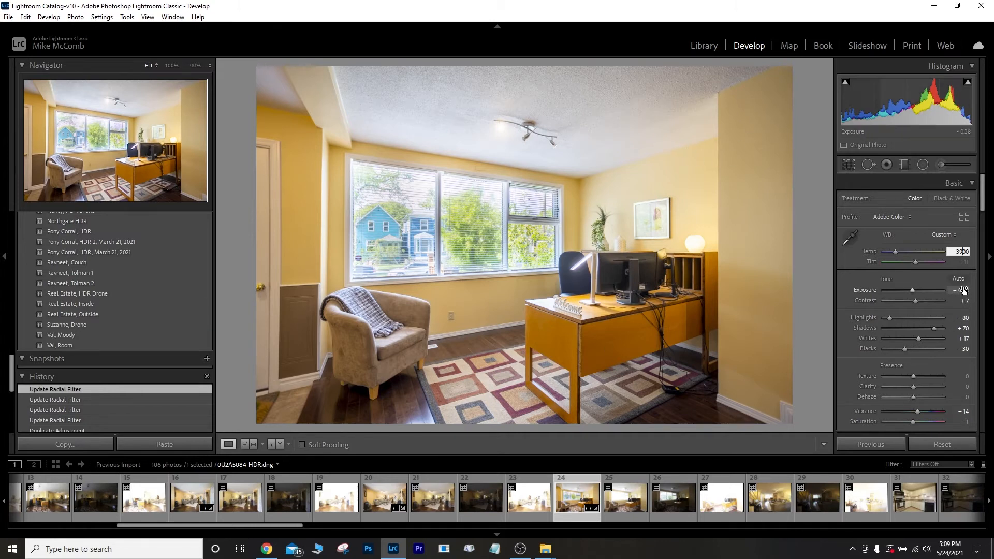
drag(935, 328, 941, 336)
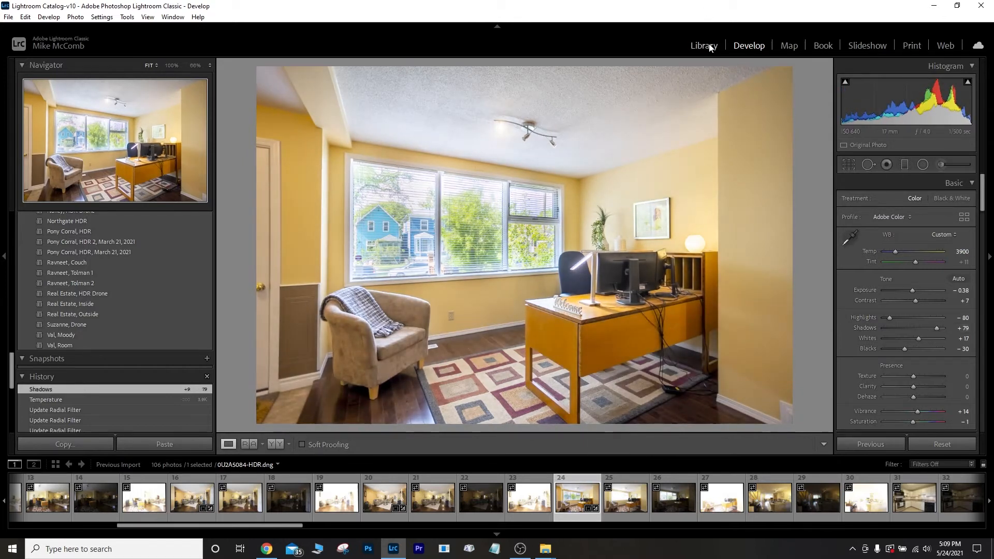
Export the finished office photo as 0U2A5084-HDR.jpg from the Library.
click(704, 46)
click(128, 445)
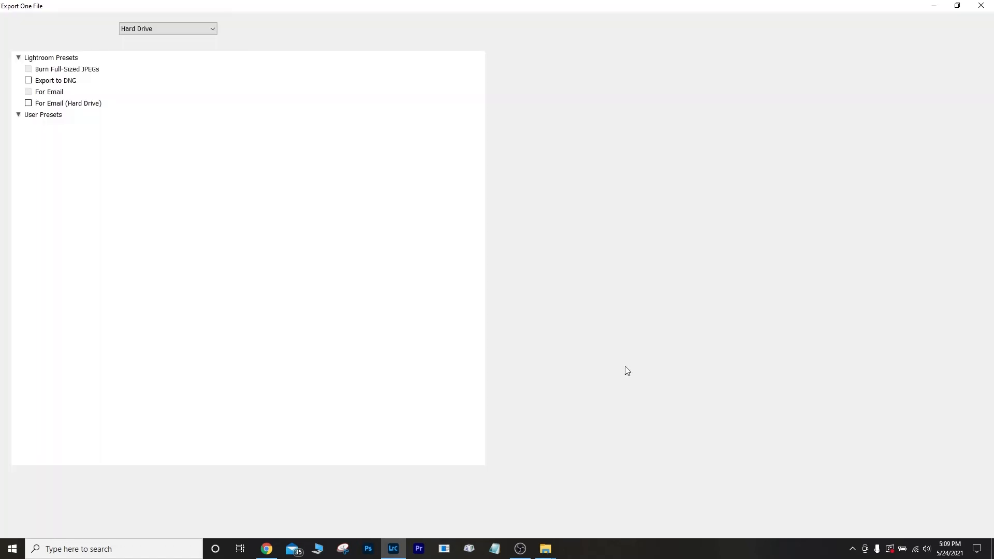
click(902, 523)
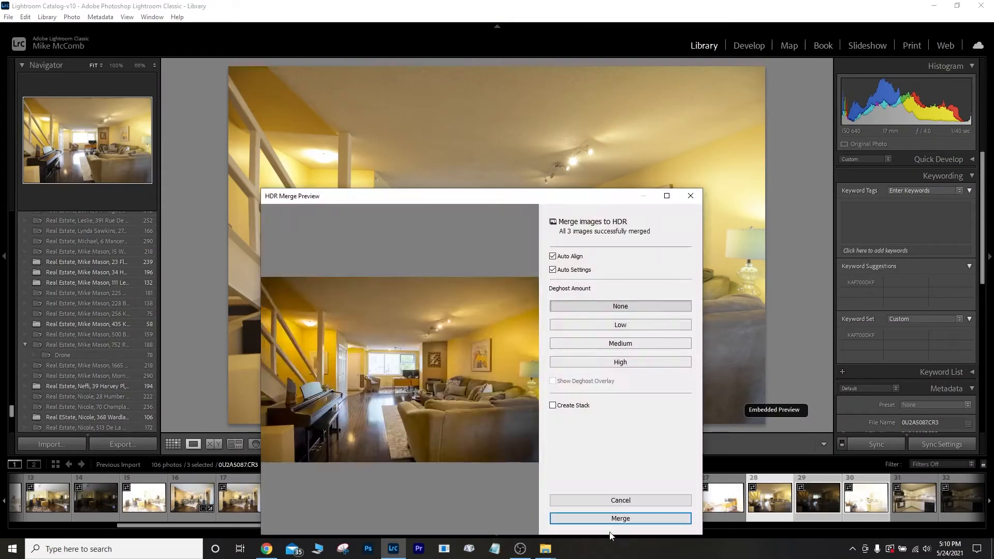
Merge the living-room brackets into an HDR and finish its radial adjustment.
click(620, 517)
click(759, 49)
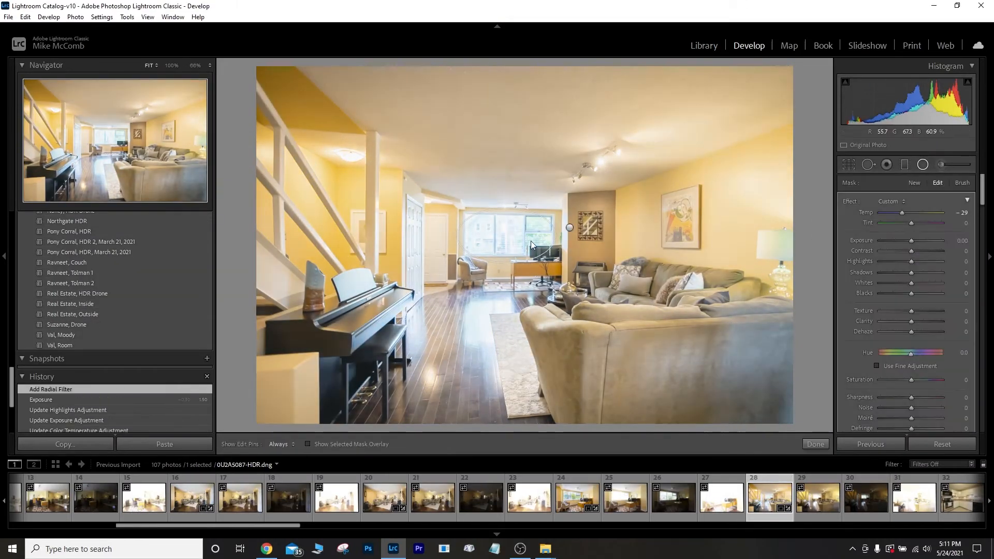
click(812, 443)
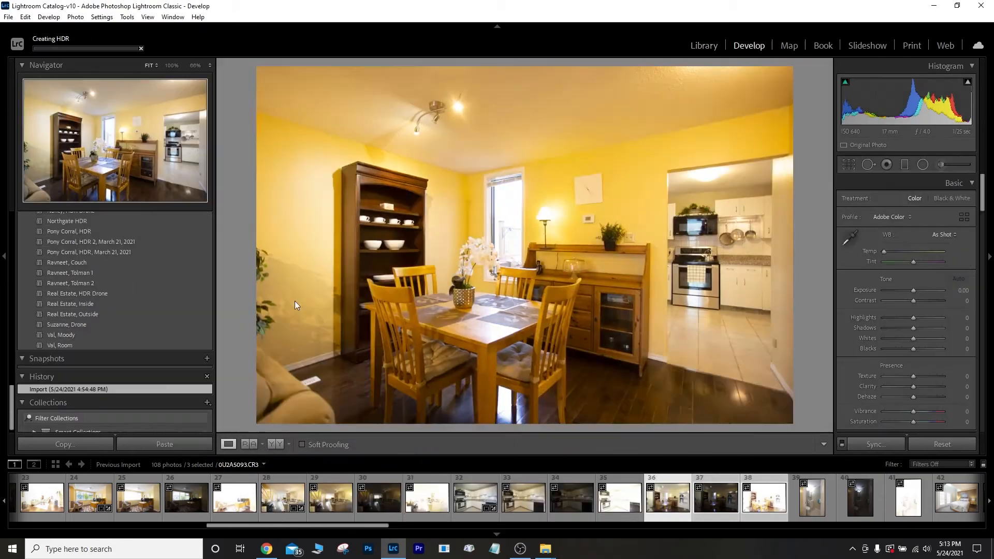
Fine-tune the current HDR's temperature, tone sliders and radial mask.
drag(911, 212, 915, 213)
click(923, 164)
drag(505, 223, 526, 279)
drag(911, 212, 907, 212)
drag(912, 261, 880, 261)
drag(911, 272, 881, 272)
right_click(812, 497)
click(788, 477)
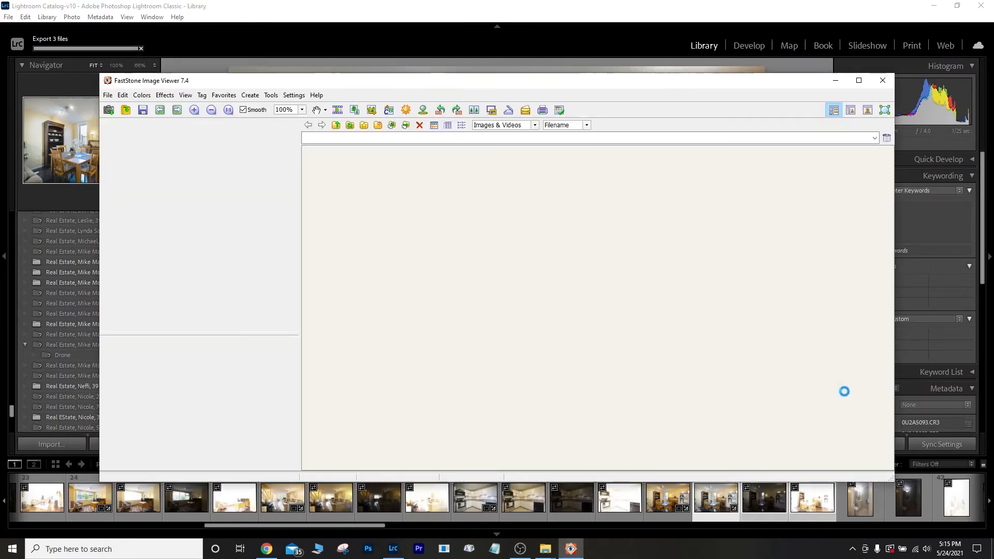
key(alt+F4)
Apply temperature, radial mask and shadow adjustments to the next merged HDR.
click(70, 304)
drag(896, 251, 890, 251)
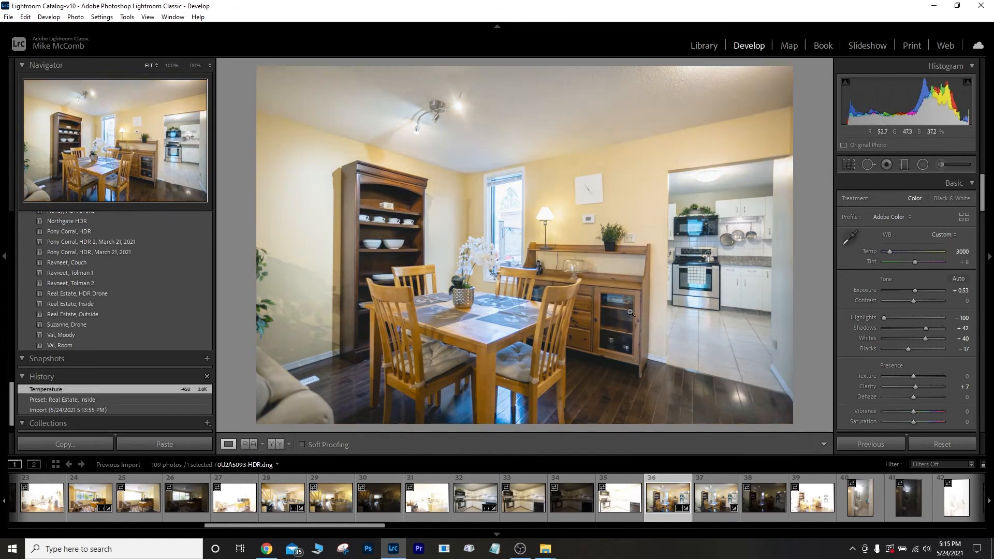
click(905, 164)
drag(911, 213, 917, 212)
click(923, 164)
drag(505, 224, 525, 278)
drag(911, 213, 924, 213)
drag(911, 262, 880, 262)
drag(912, 240, 905, 240)
click(905, 164)
Export the edited HDR from the Library and start the next HDR merge.
click(703, 46)
key(ctrl+shift+e)
click(909, 521)
click(860, 498)
shift+click(956, 498)
key(ctrl+h)
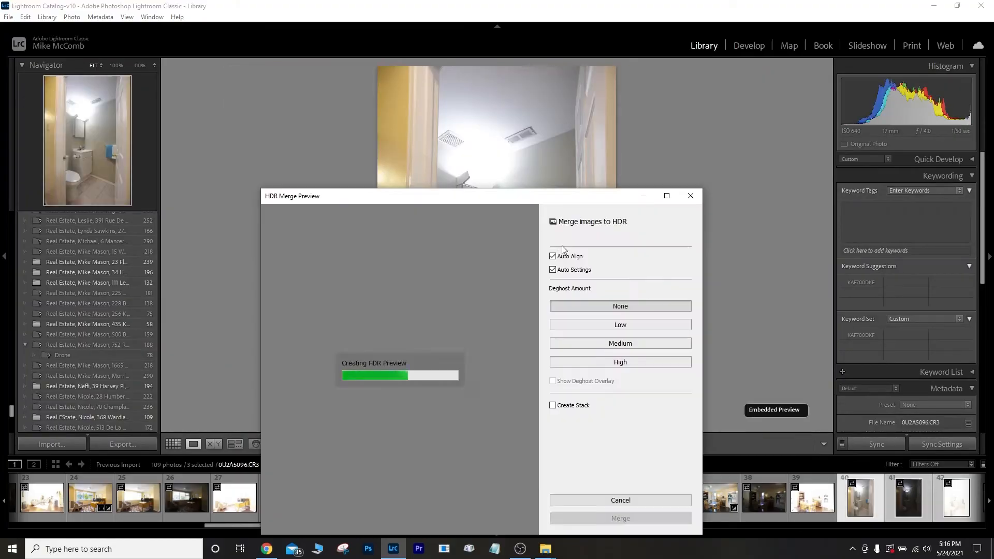
click(632, 517)
Merge the bathroom brackets into 0U2A5096-HDR and crop it to 4x5.
click(749, 45)
click(71, 304)
click(849, 164)
click(943, 202)
click(872, 264)
drag(407, 99, 433, 129)
Adjust bathroom Exposure, Temp and Shadows, and straighten verticals with two Guided Upright guides.
drag(915, 289, 918, 289)
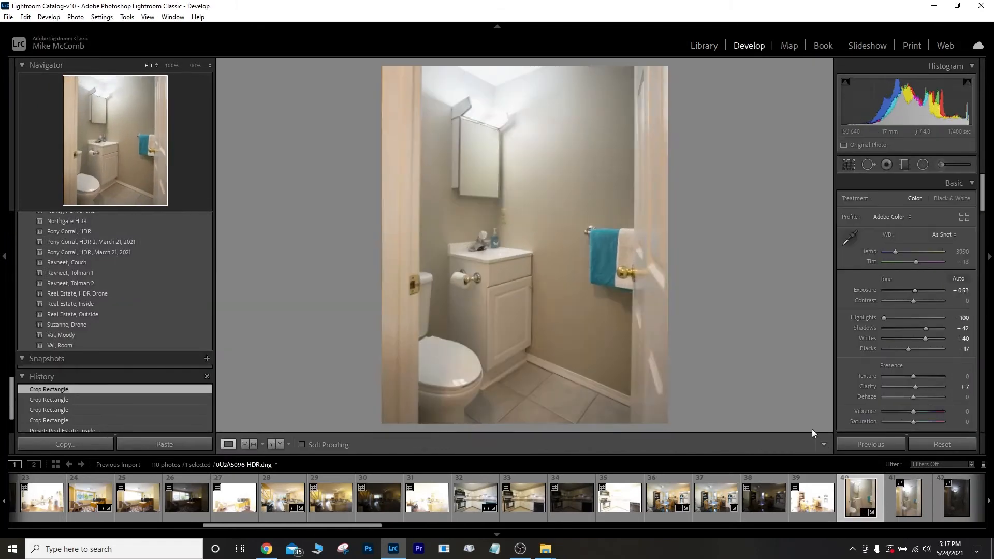
drag(895, 251, 891, 251)
drag(926, 327, 917, 327)
click(947, 260)
drag(398, 68, 398, 420)
drag(636, 103, 636, 405)
click(704, 46)
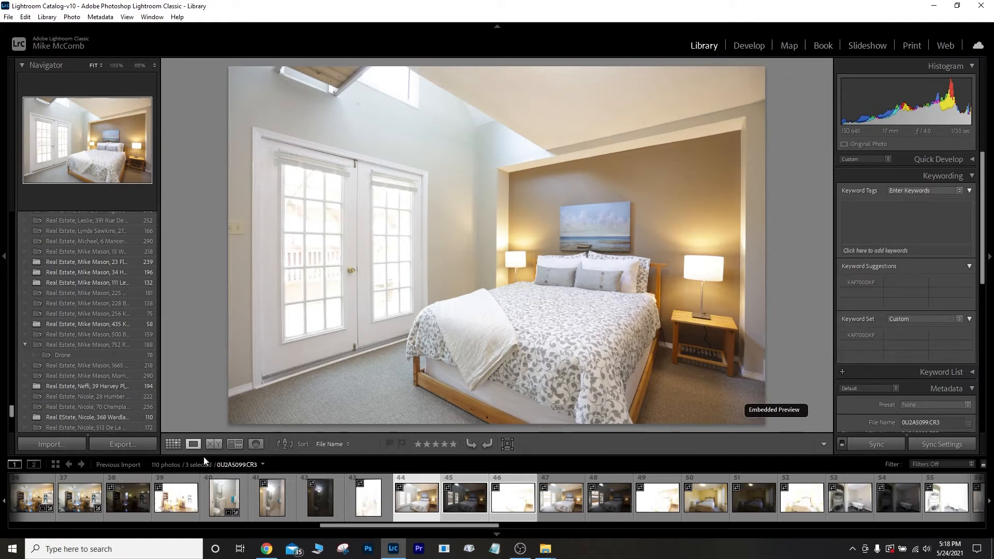
Select bedroom frames 44 through 46 and launch the HDR Merge Preview with Ctrl+H.
click(368, 497)
click(417, 497)
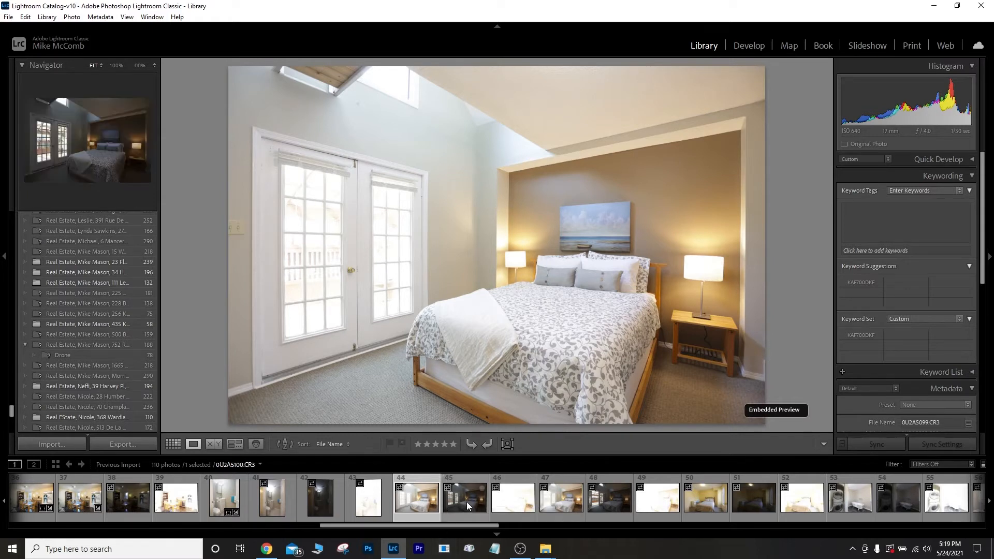
shift+click(512, 507)
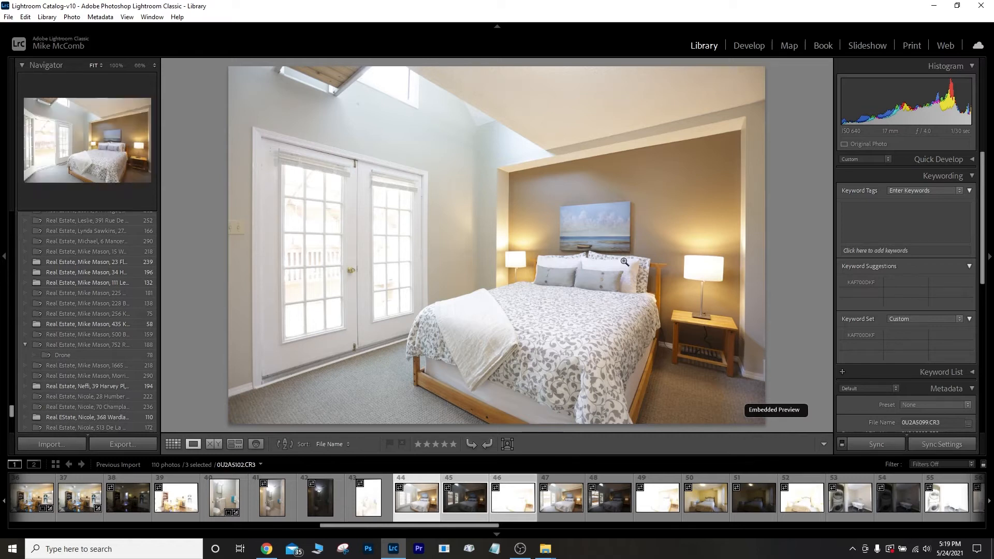
key(ctrl+h)
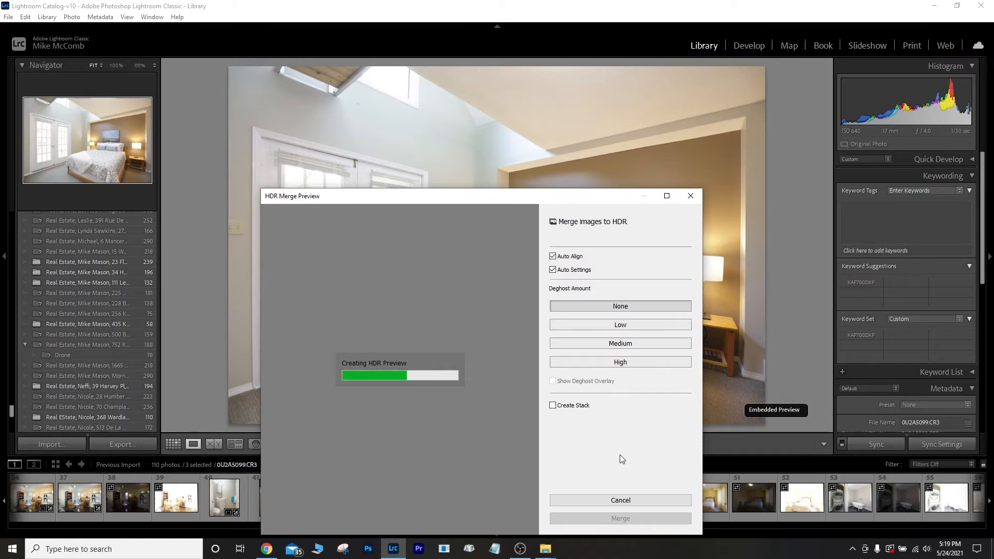
Merge the bedroom brackets into 0U2A5099-HDR.dng and open it in Develop.
click(621, 518)
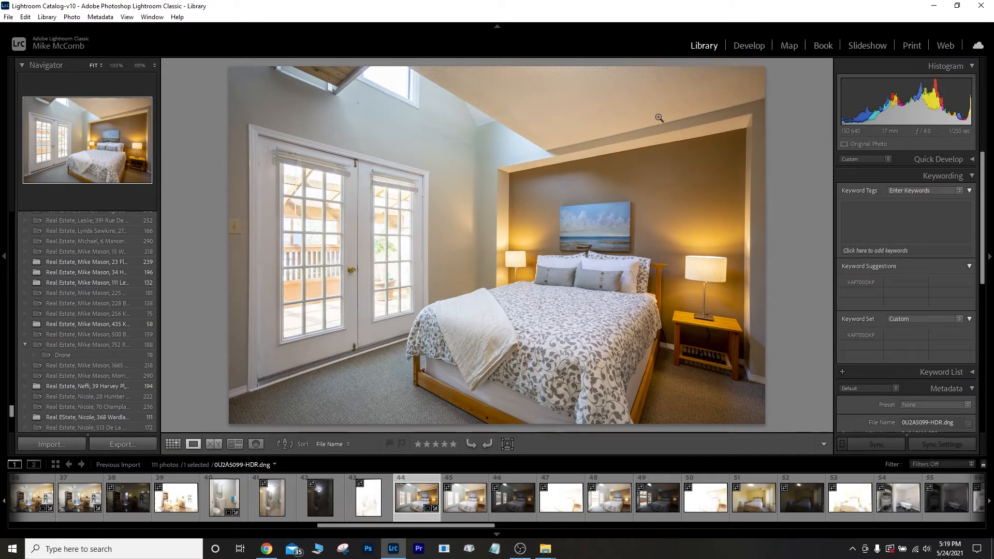
click(749, 47)
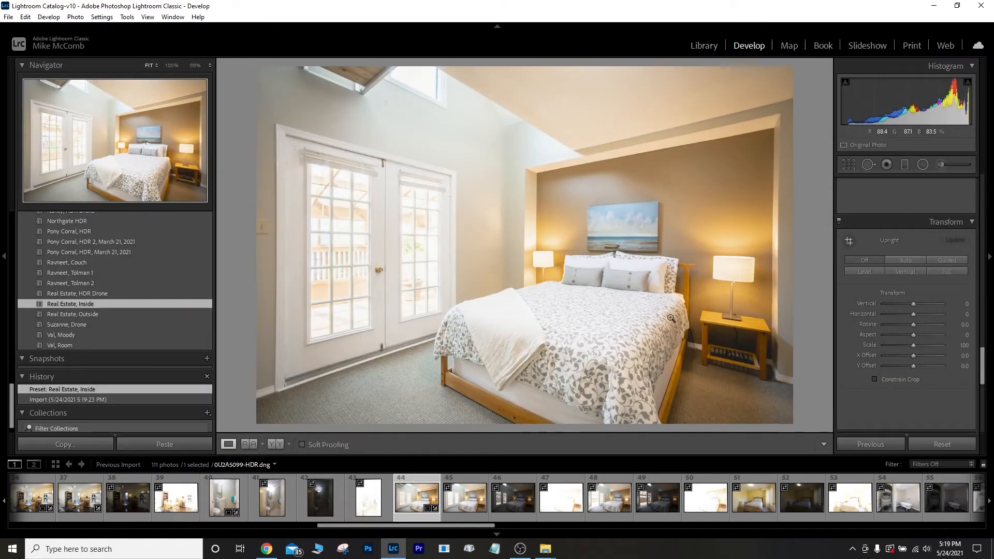
Draw a radial ellipse over the bed and back wall, shifted right and shortened at the bottom.
drag(982, 359, 982, 191)
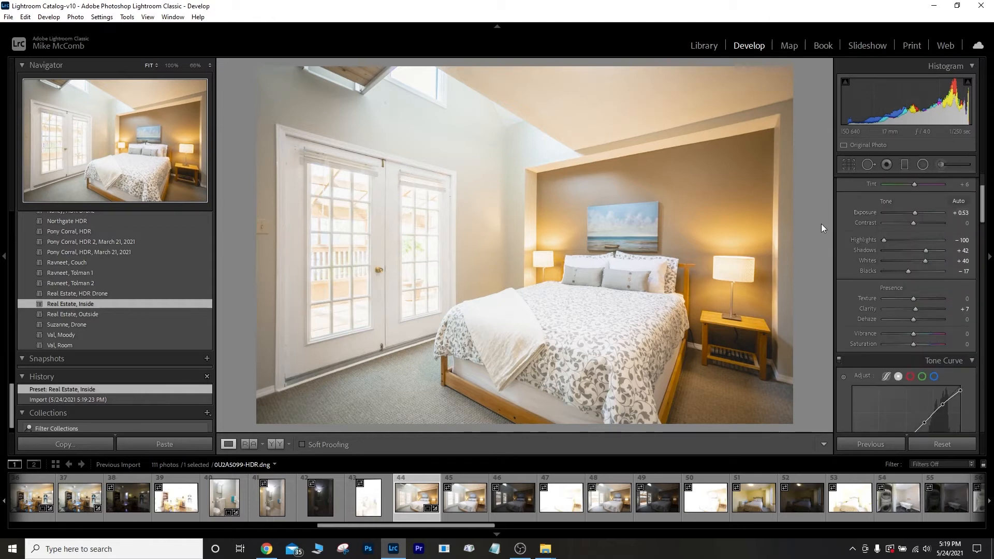
click(922, 165)
drag(636, 233, 834, 402)
drag(683, 181, 722, 194)
drag(679, 418, 677, 407)
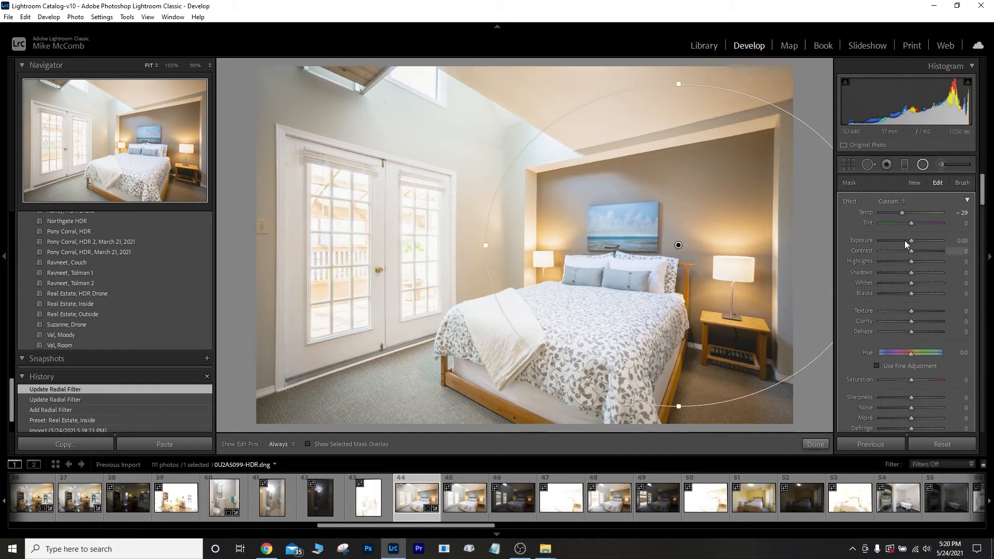
Reset the bed radial mask and set its Temp to about -24.
double_click(846, 203)
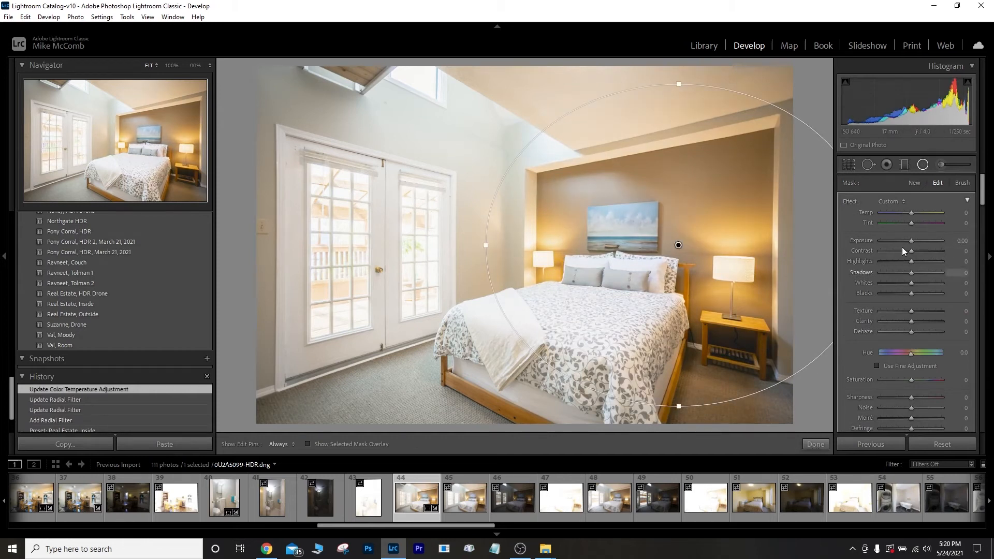
drag(912, 213, 903, 213)
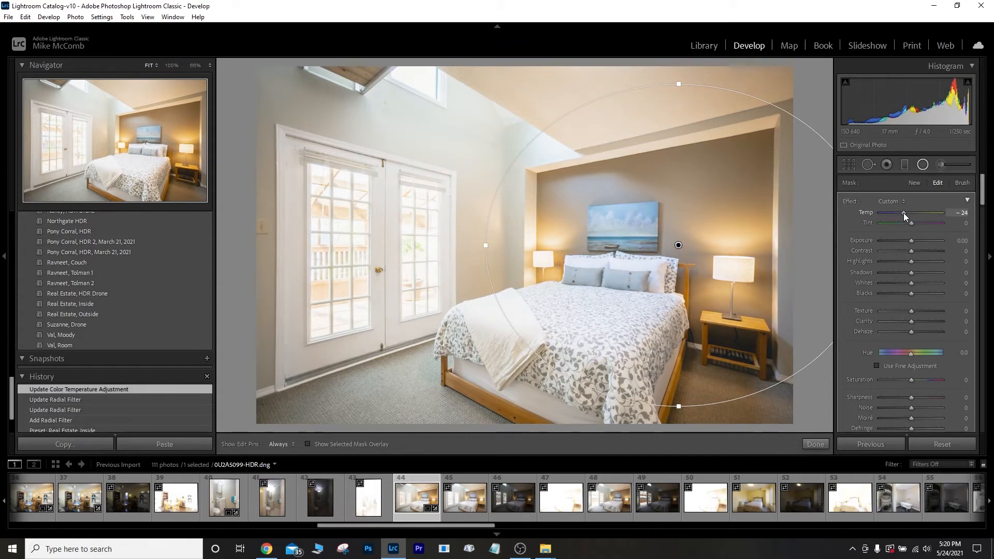
click(822, 443)
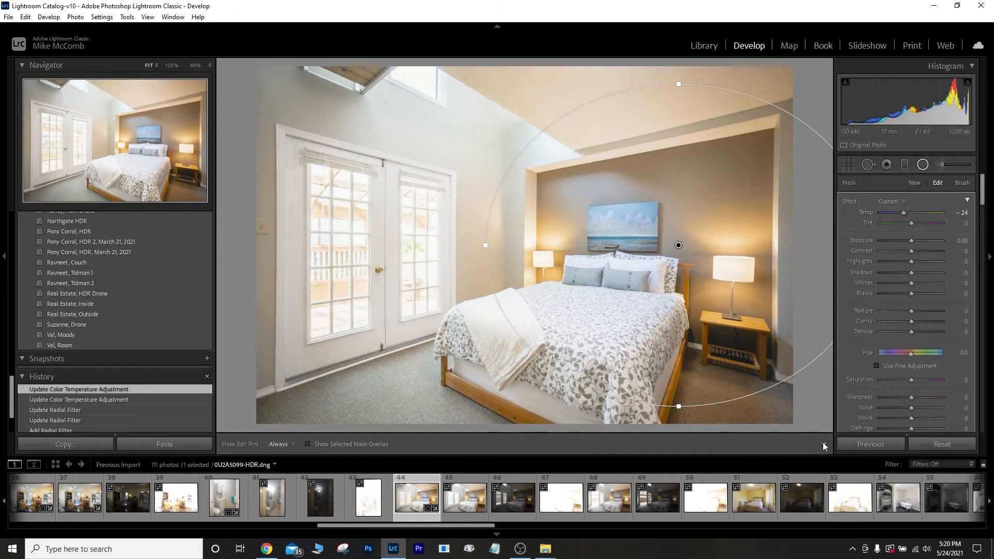
click(905, 165)
Add a graduated filter across the room with Exposure raised to about 0.57.
drag(580, 225, 452, 225)
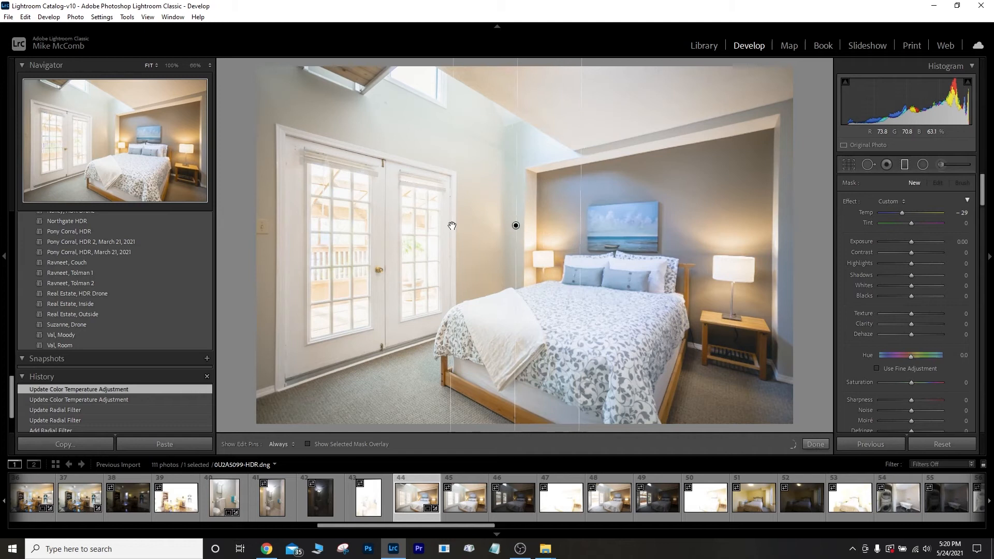
double_click(843, 201)
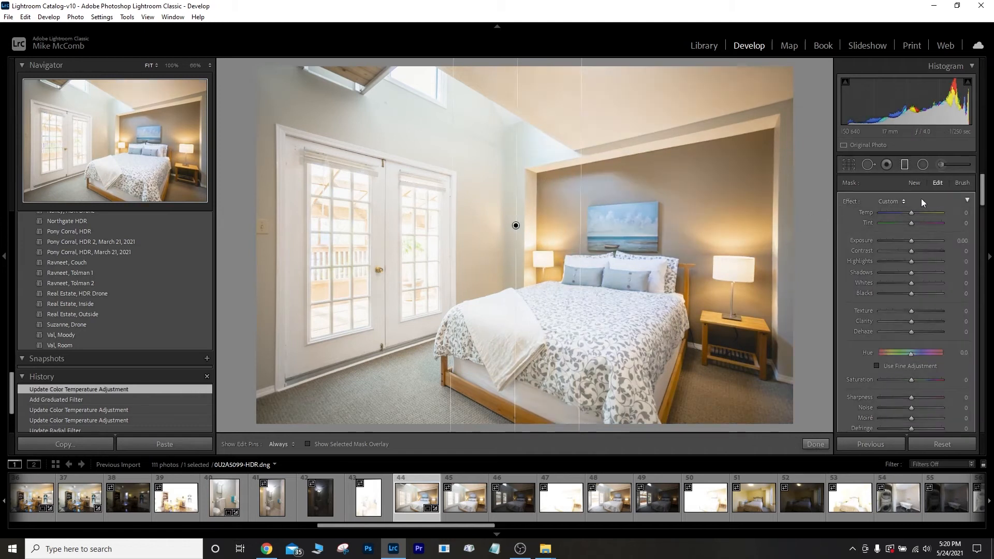
drag(911, 242, 914, 242)
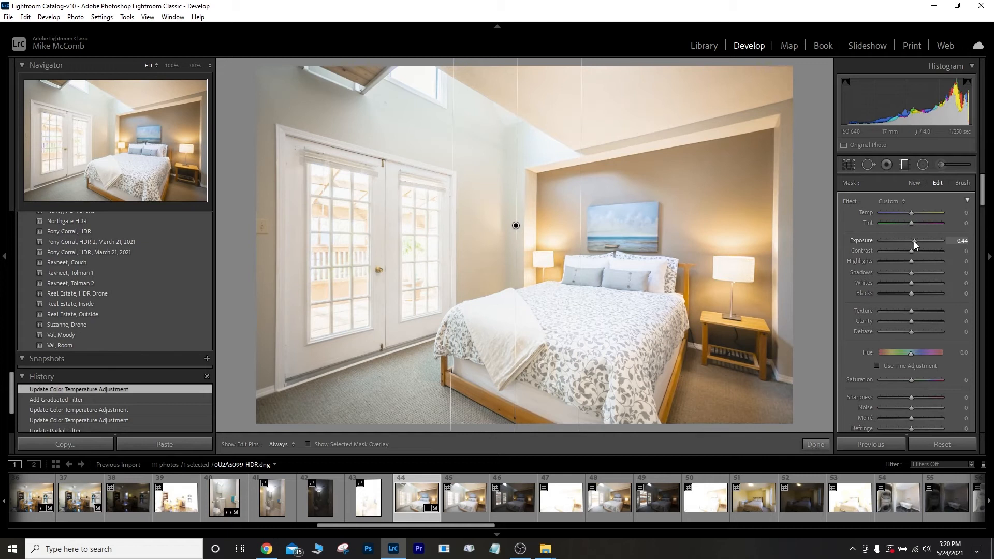
drag(914, 241, 915, 242)
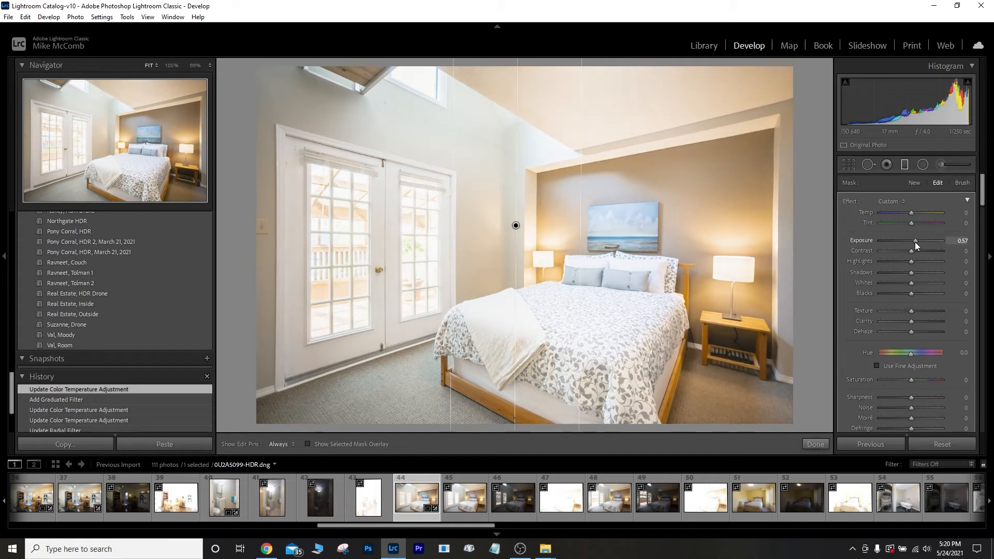
click(823, 443)
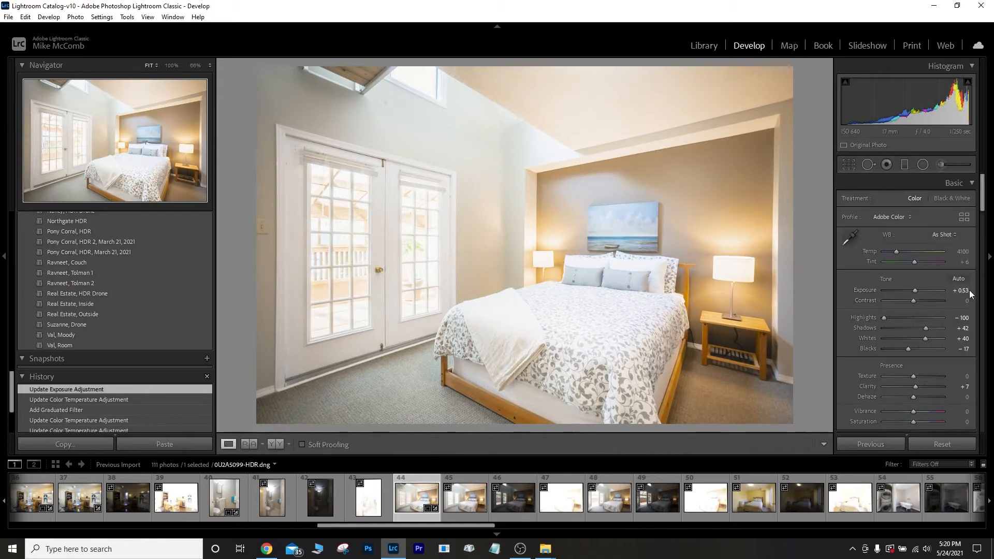
Set overall Exposure to +0.20, Shadows to +16 and Temp to 3900.
key(2)
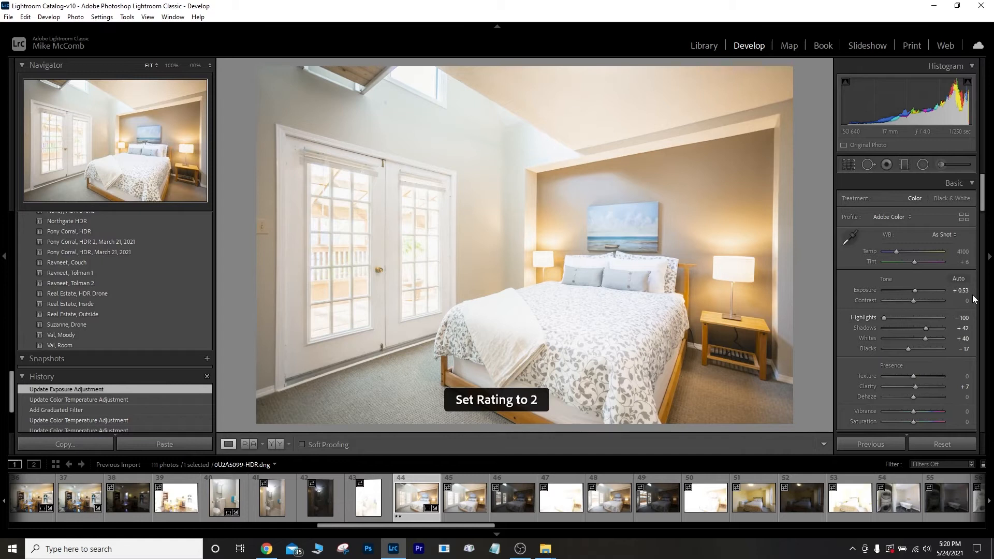
click(961, 291)
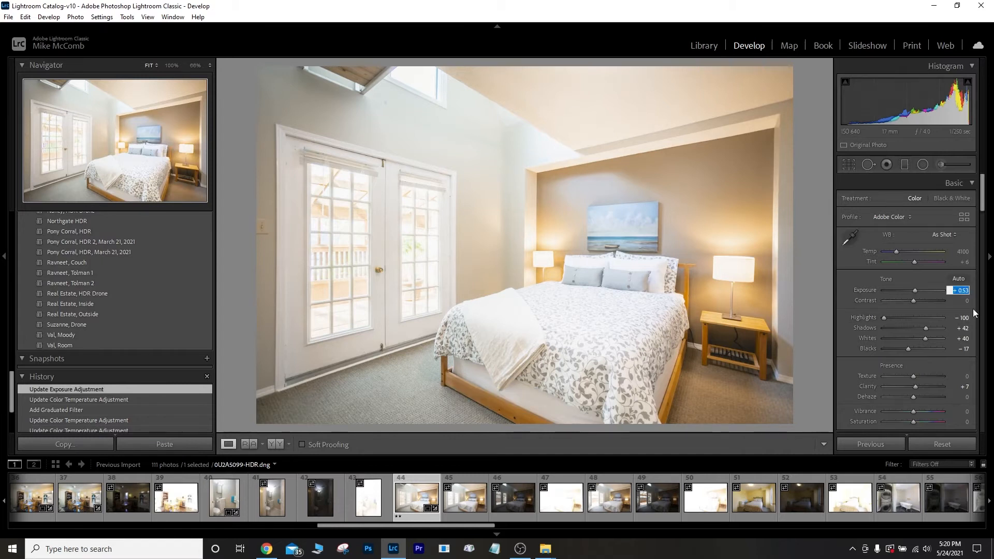
text(2)
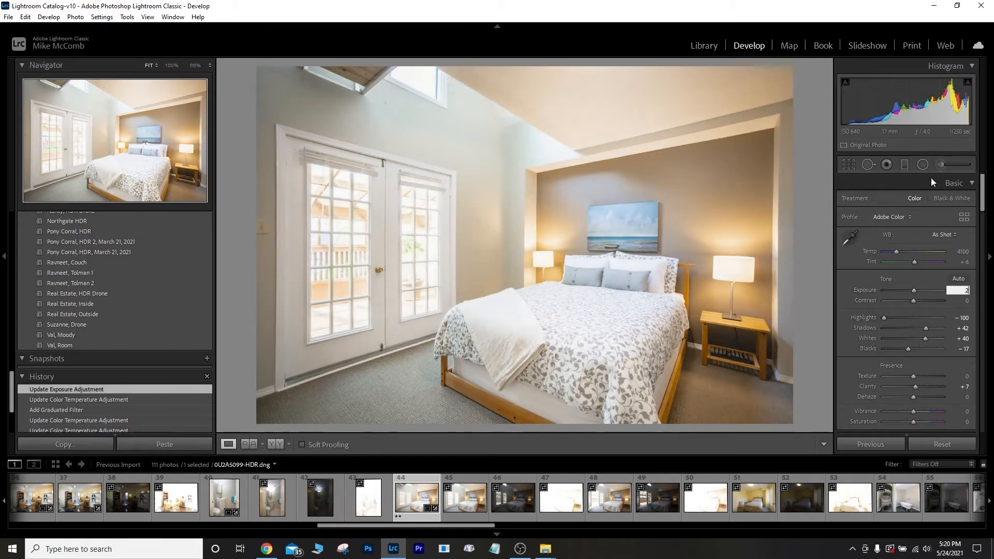
drag(926, 328, 918, 330)
click(959, 252)
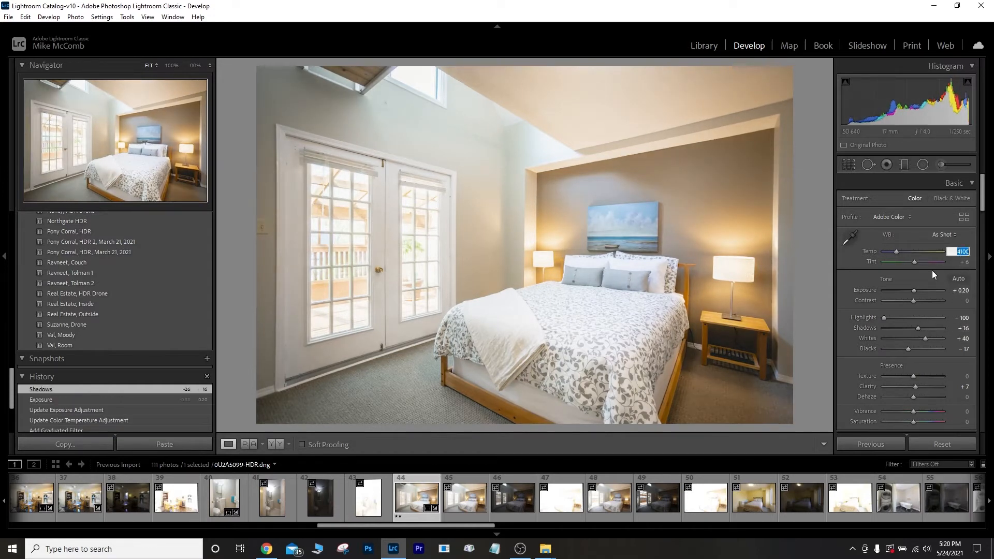
text(3900)
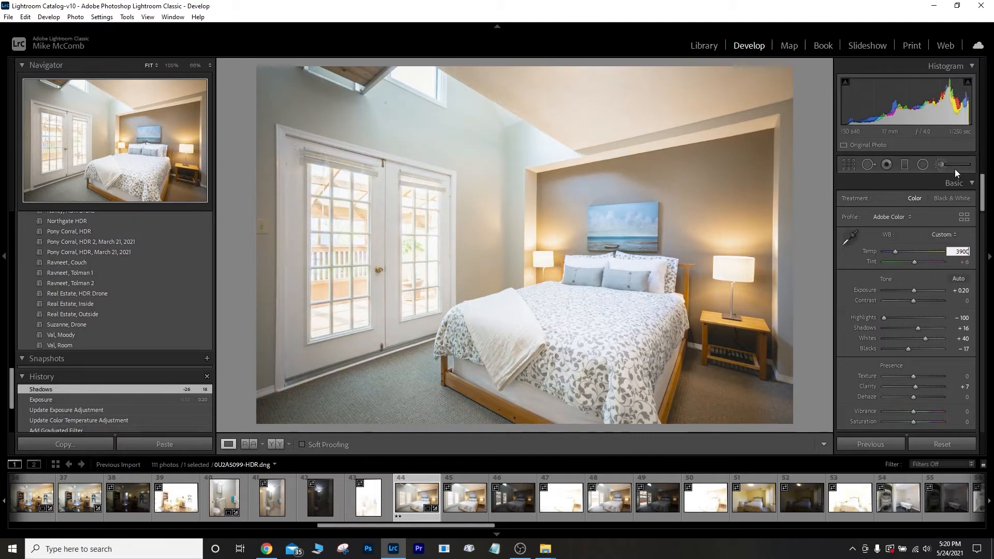
click(924, 166)
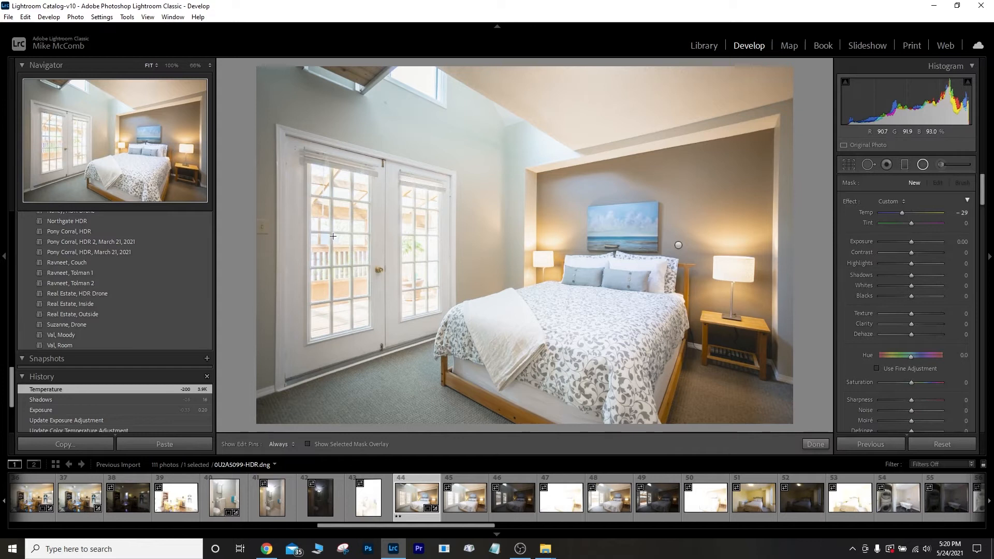
Add a radial filter on the left door window: Highlights -100, Shadows -58, Exposure -0.23.
drag(339, 238, 377, 336)
drag(355, 283, 355, 303)
drag(335, 354, 338, 346)
double_click(852, 202)
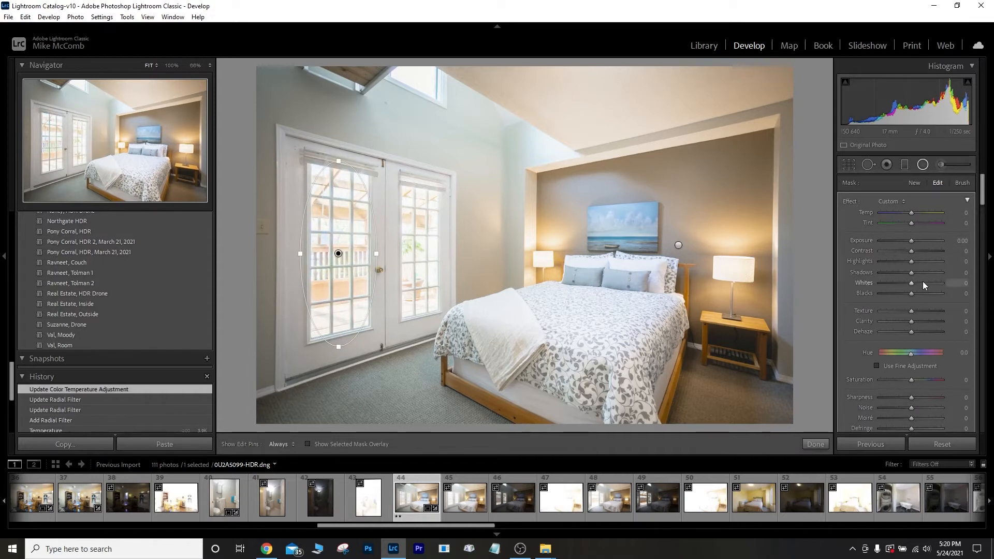
mouse_move(886, 265)
mouse_down()
mouse_move(868, 272)
mouse_move(880, 277)
mouse_up()
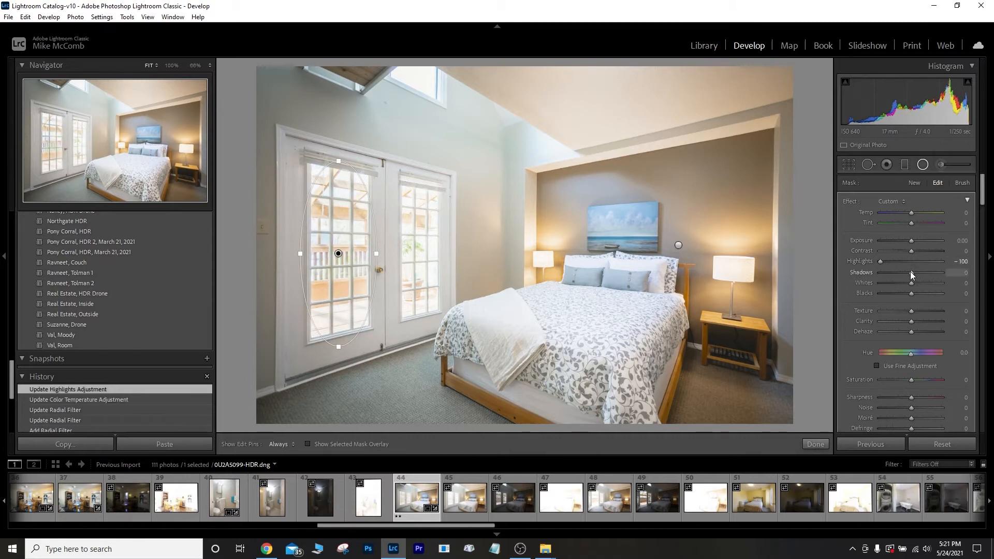
drag(908, 272, 893, 274)
drag(911, 241, 910, 241)
Duplicate the window filter onto the right door window and resize it to fit.
right_click(330, 252)
click(361, 261)
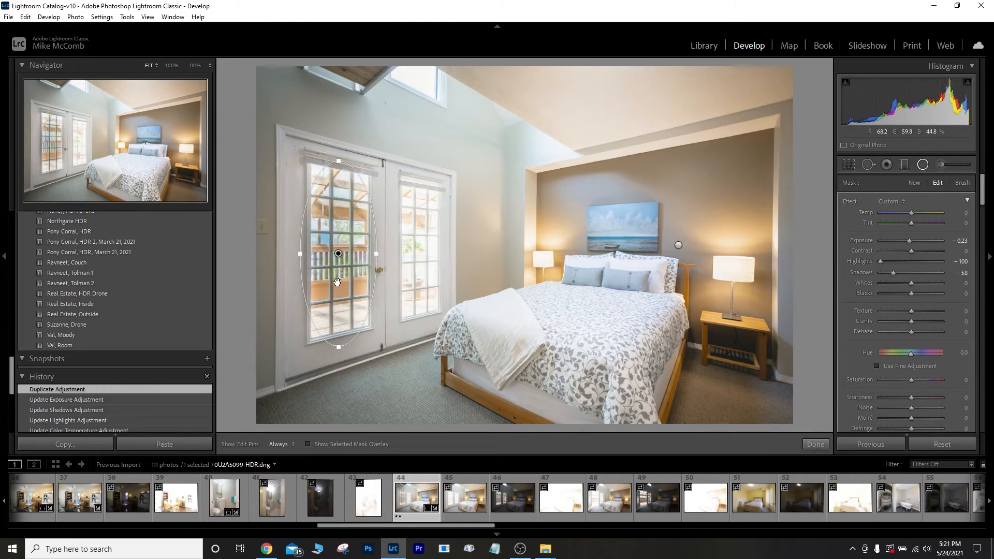
drag(337, 282, 417, 281)
drag(420, 346, 420, 318)
drag(380, 254, 419, 277)
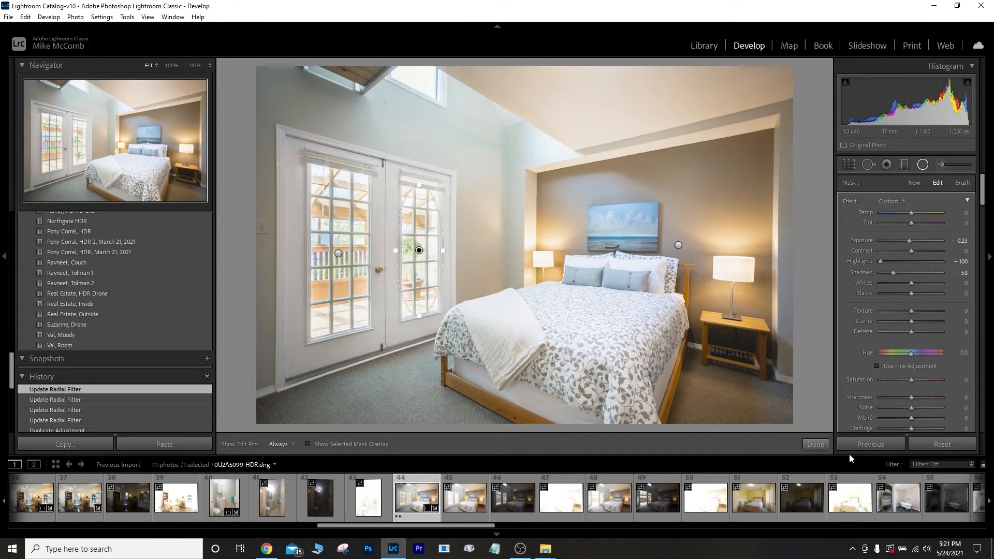
click(825, 445)
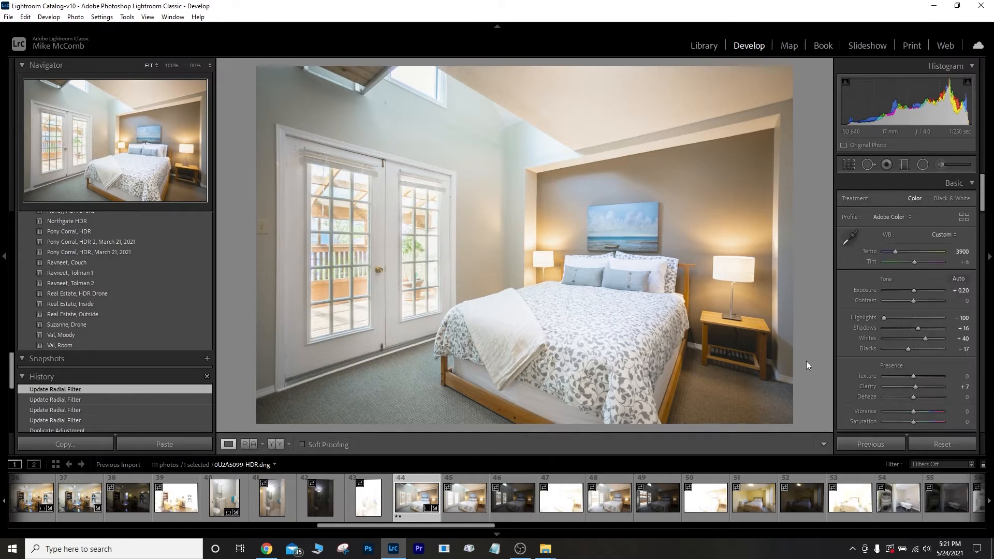
key(backslash)
key(backslash)
key(backslash)
key(backslash)
key(backslash)
key(backslash)
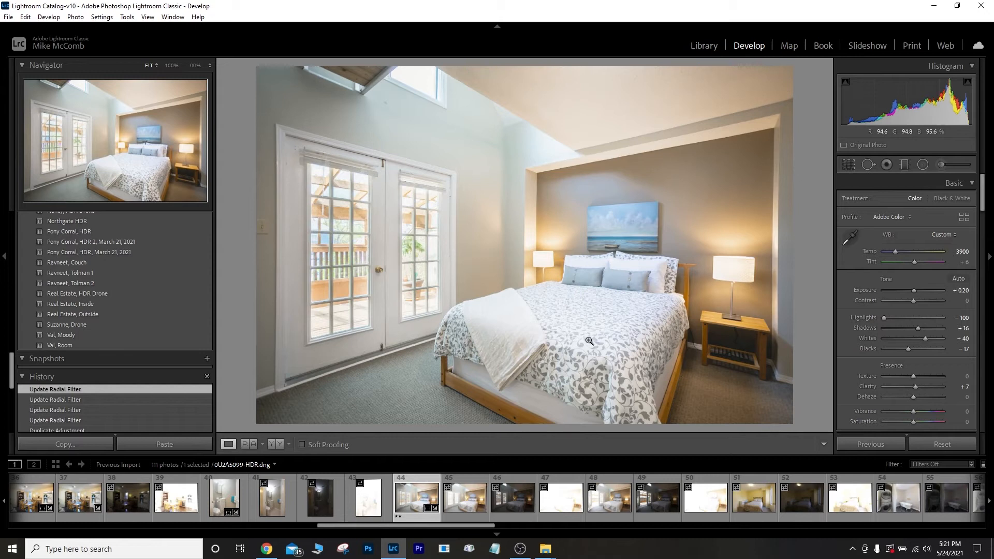
Select bedroom photos 48–50 and merge them into 0U2A5102-HDR.dng for editing.
click(714, 47)
click(610, 497)
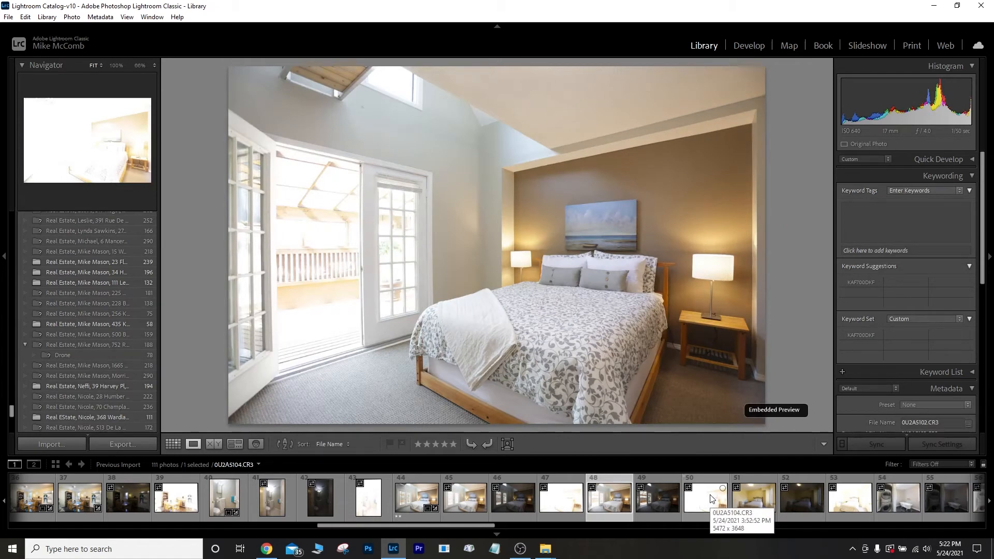
shift+click(711, 498)
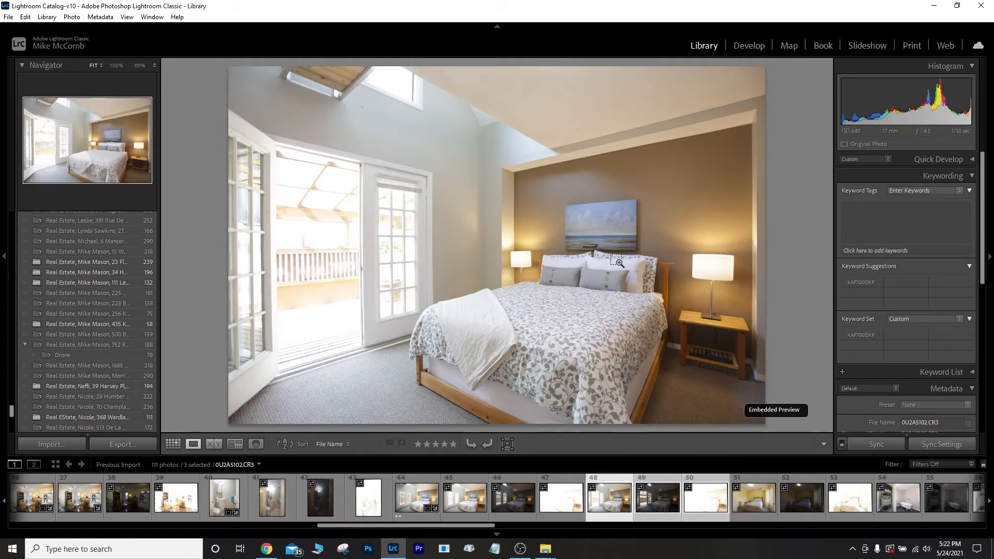
key(ctrl+h)
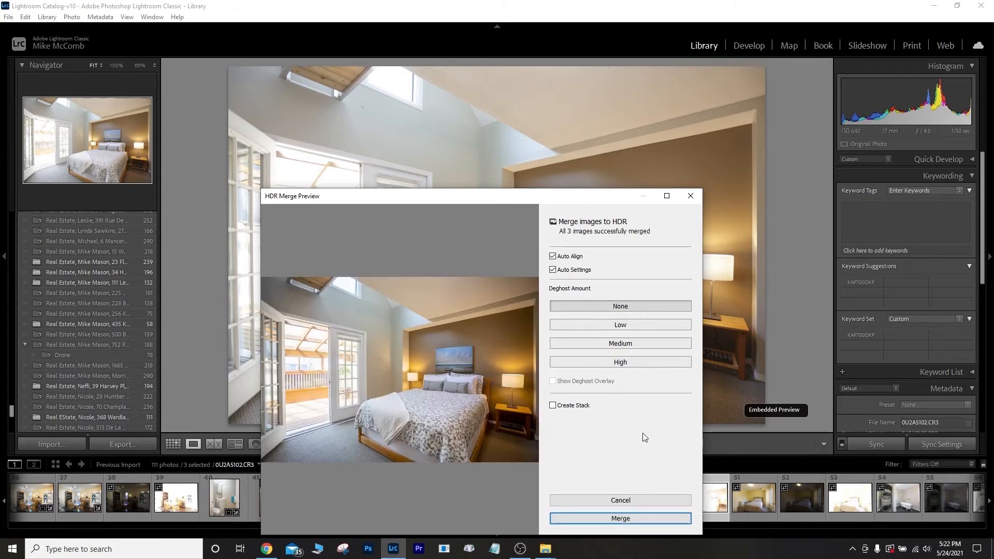
click(641, 519)
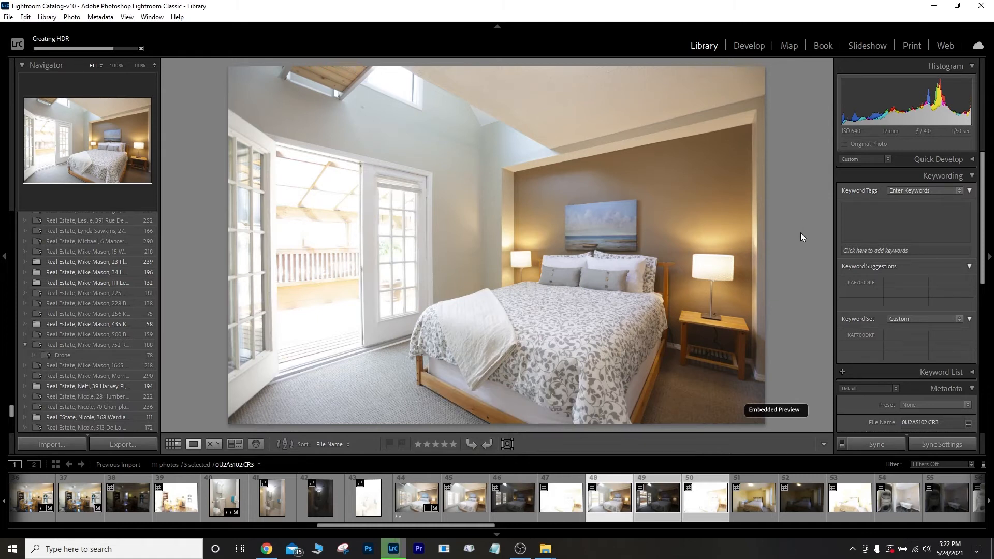
click(603, 496)
Apply the Real Estate, Inside preset to the bedroom HDR and cool the bed wall with a radial filter.
key(d)
click(82, 304)
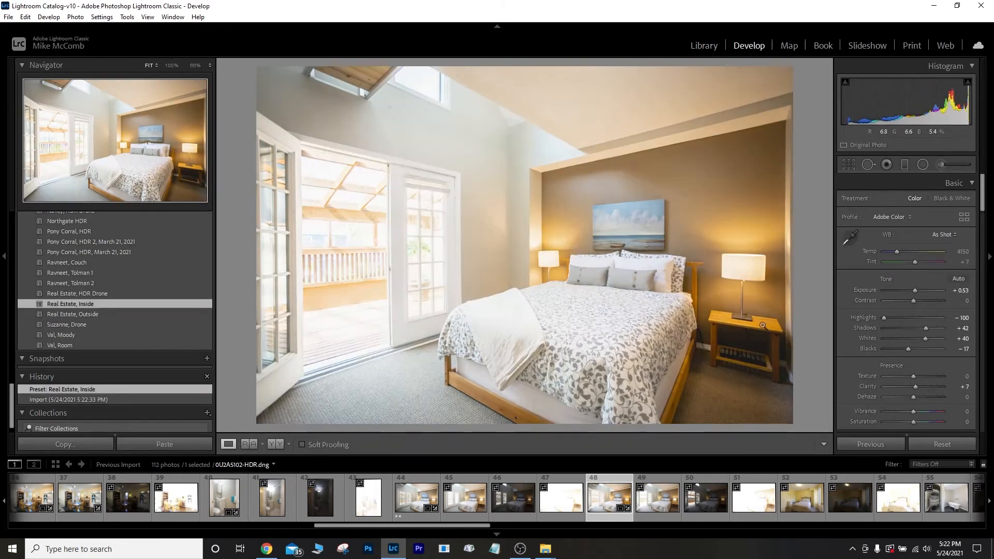
click(923, 164)
mouse_move(692, 251)
mouse_down()
mouse_move(824, 384)
mouse_move(881, 398)
mouse_up()
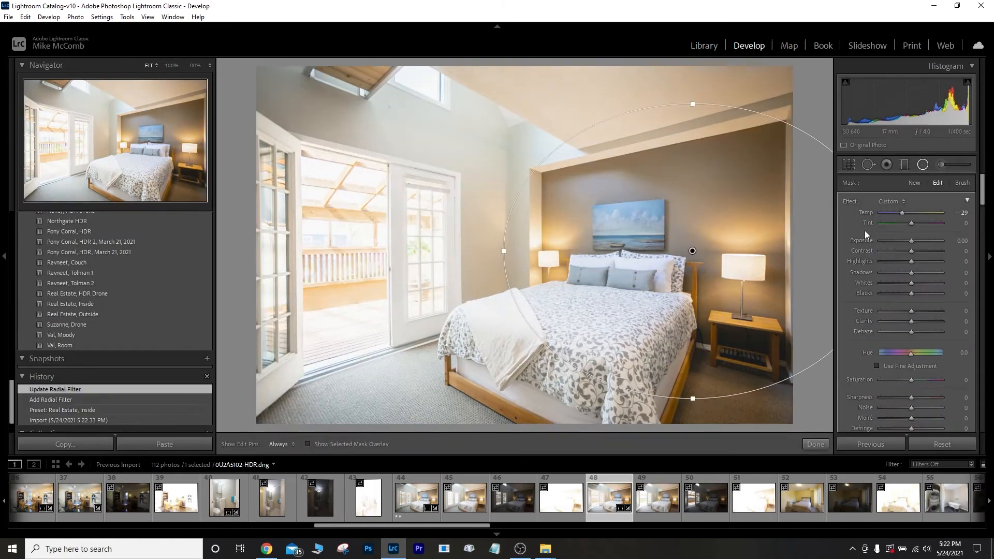
double_click(865, 213)
drag(911, 212, 901, 214)
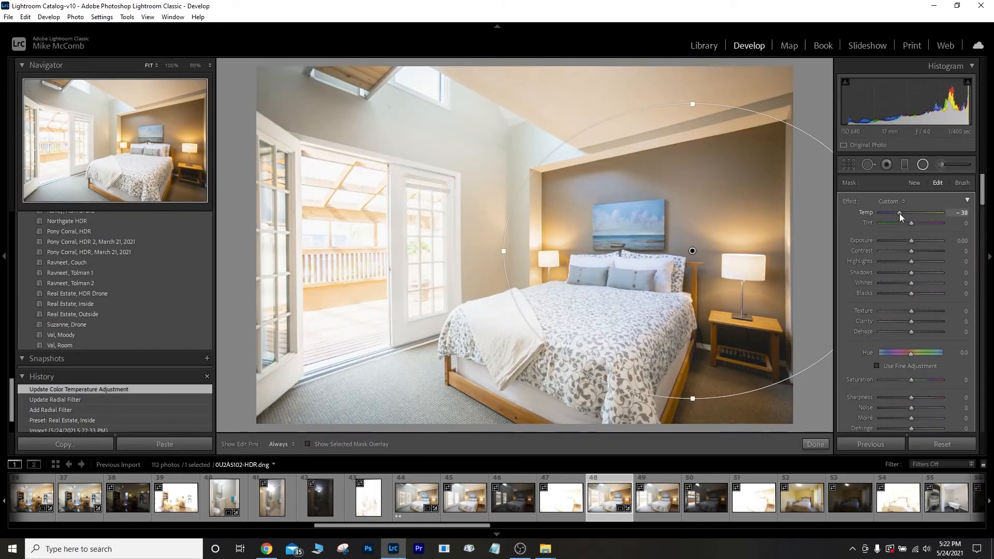
click(815, 444)
Add a graduated filter across the bedroom that brightens its exposure.
drag(579, 253, 430, 247)
double_click(865, 213)
drag(912, 242, 914, 243)
click(816, 444)
Set global Exposure to 0.00 and lower Shadows from +42 to +12.
click(957, 290)
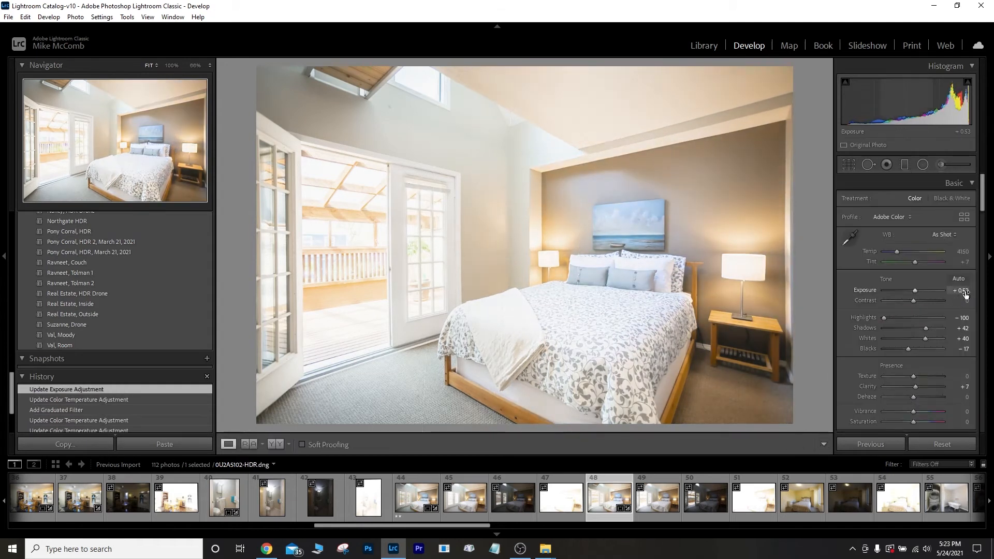
text(2)
key(BackSpace)
text(1)
key(BackSpace)
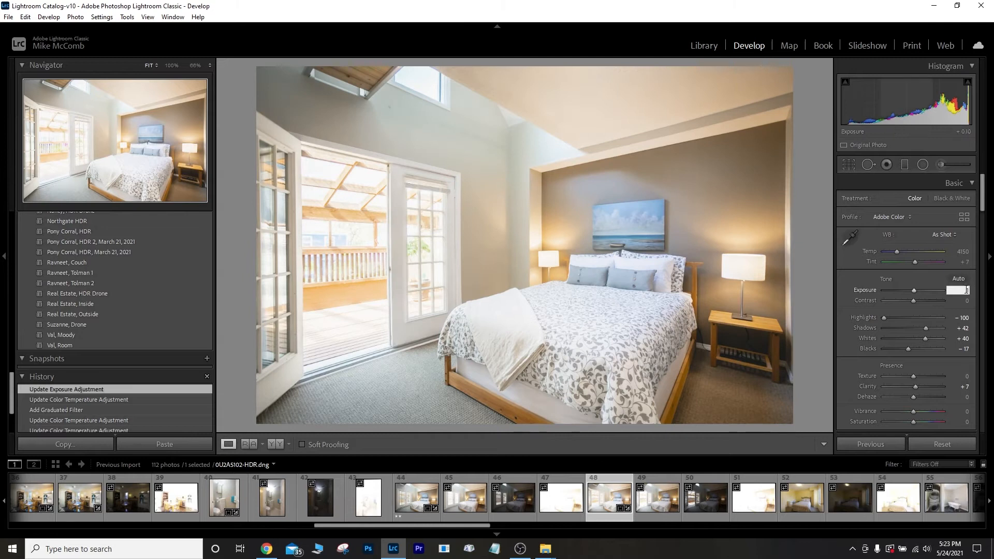
key(Return)
drag(923, 328, 918, 332)
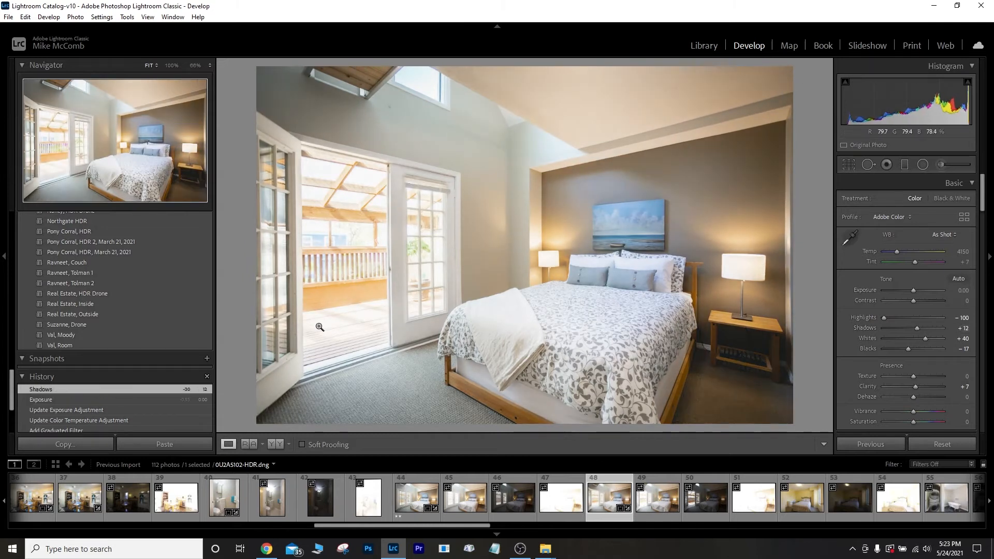
Darken the open doorway with a radial filter at Highlights -100 and reduced shadows and exposure.
click(923, 165)
drag(344, 257, 312, 331)
mouse_move(388, 258)
mouse_down()
mouse_move(408, 257)
mouse_move(399, 258)
mouse_up()
double_click(850, 202)
drag(911, 262, 880, 272)
drag(911, 241, 908, 241)
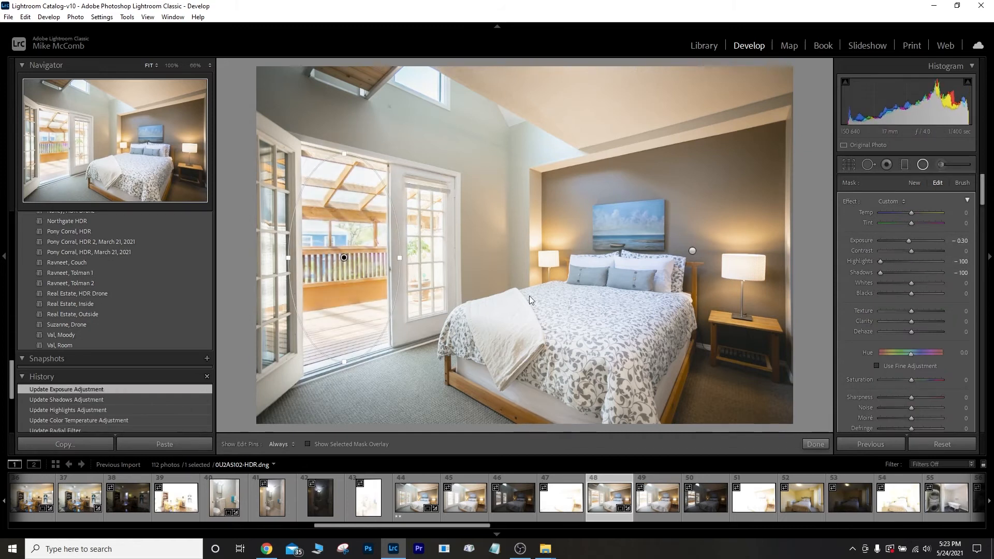
Darken the right door with a radial filter at Shadows -75 and lower exposure, then compare before/after.
click(914, 183)
mouse_move(429, 249)
mouse_down()
mouse_move(407, 303)
mouse_move(455, 254)
mouse_up()
drag(429, 325, 429, 322)
drag(429, 249, 426, 251)
double_click(850, 202)
drag(911, 273, 887, 272)
drag(911, 241, 908, 244)
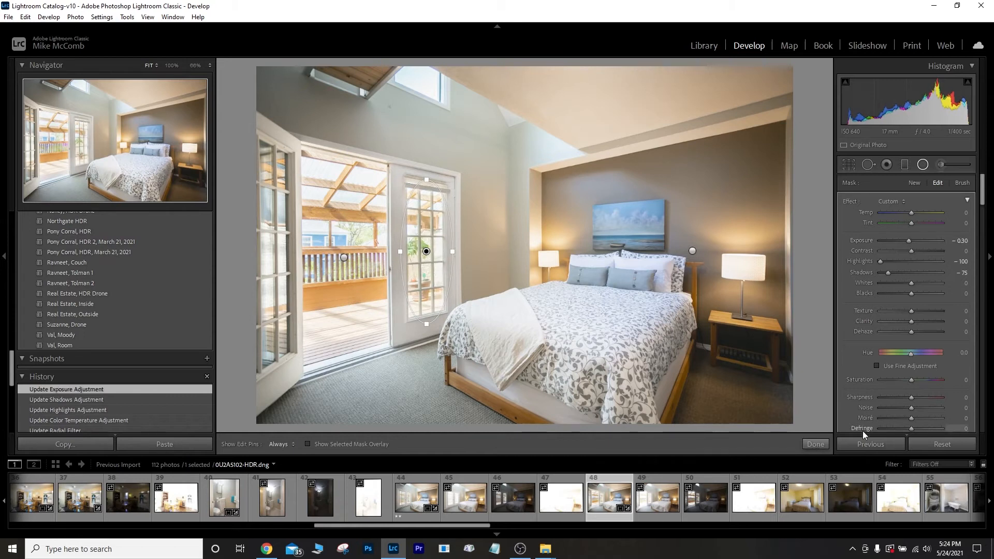
click(816, 444)
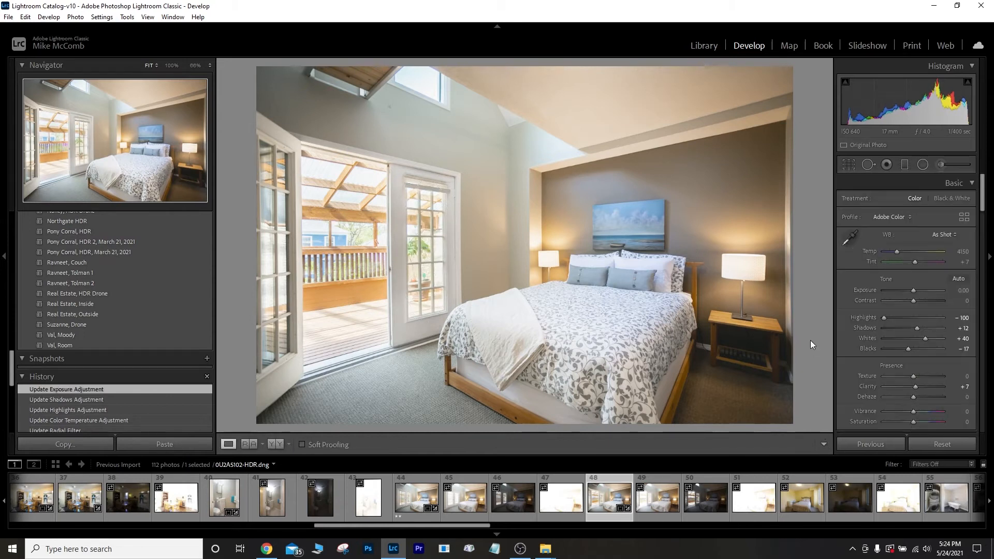
key(backslash)
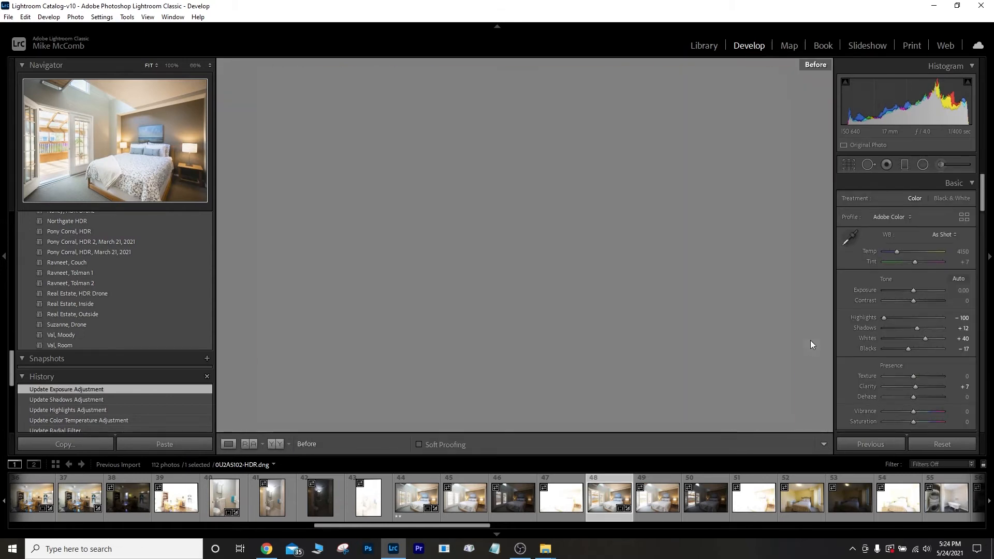
key(backslash)
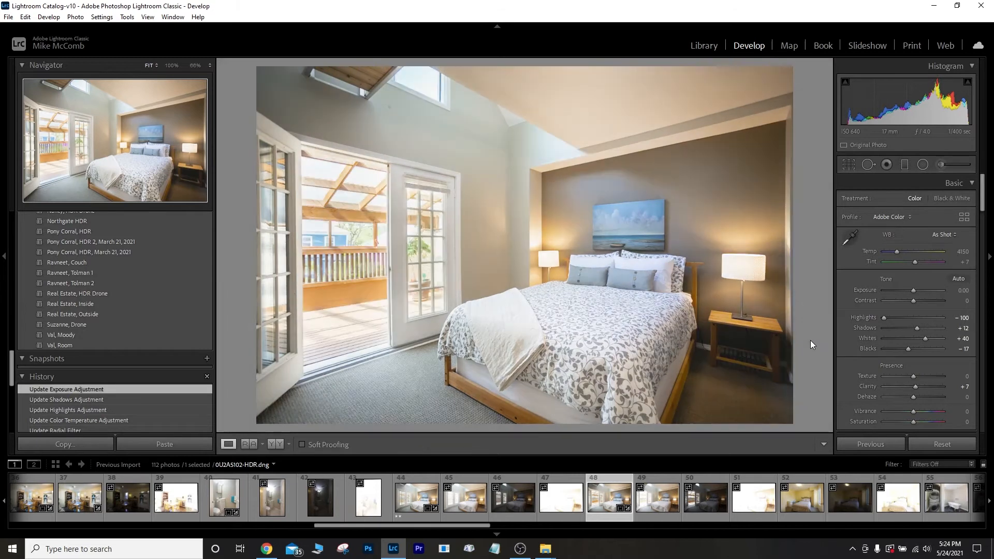
key(backslash)
key(backslash)
Merge the laundry room brackets into an HDR and open it in Develop.
click(704, 46)
click(801, 499)
key(ctrl+h)
key(Return)
key(d)
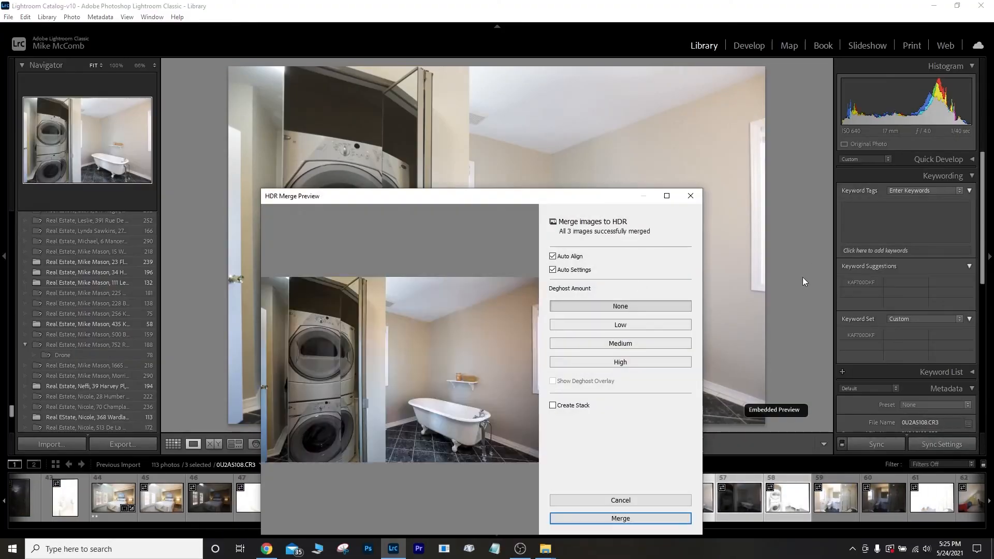
key(Return)
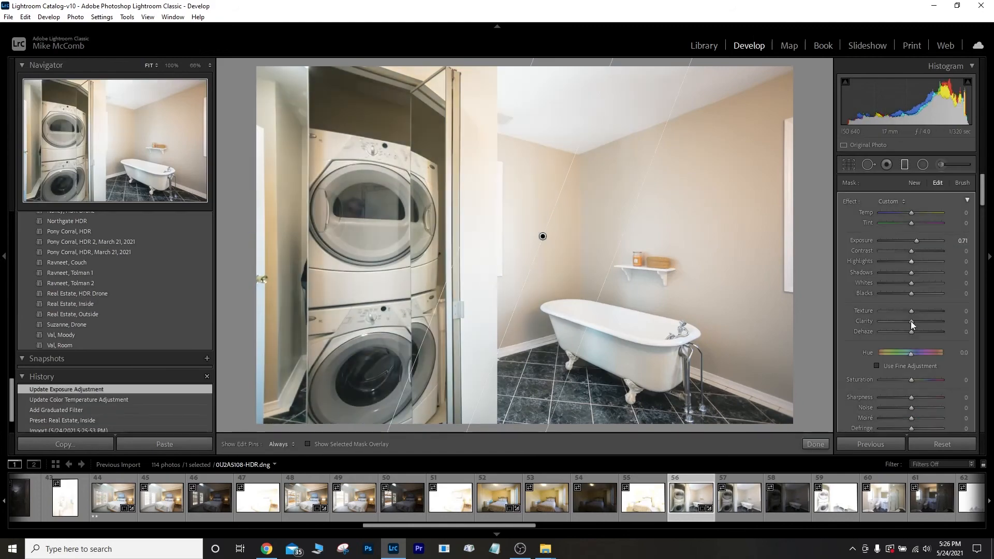
Merge and edit the bathroom and attic office HDRs, returning to Library while 0U2A5120-HDR.dng exports.
key(e)
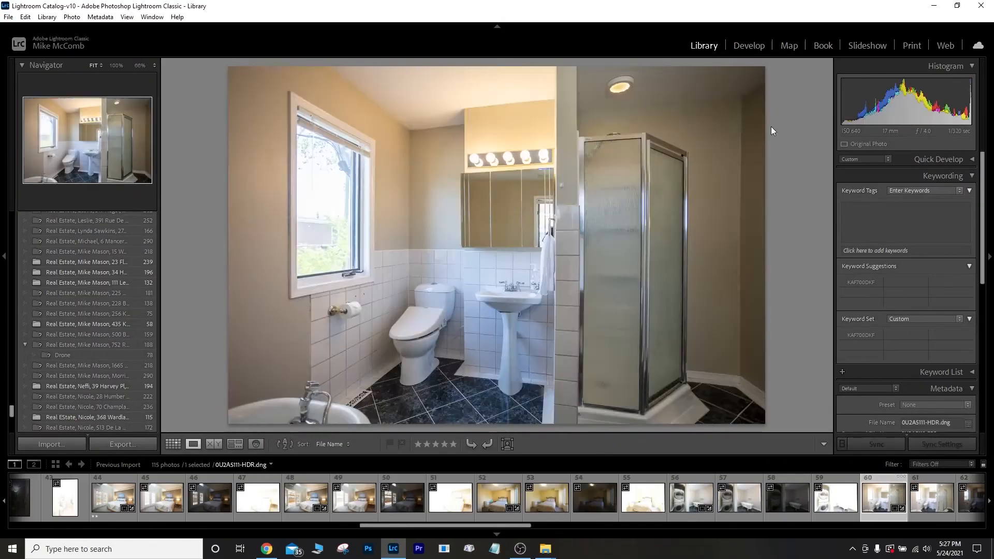
key(d)
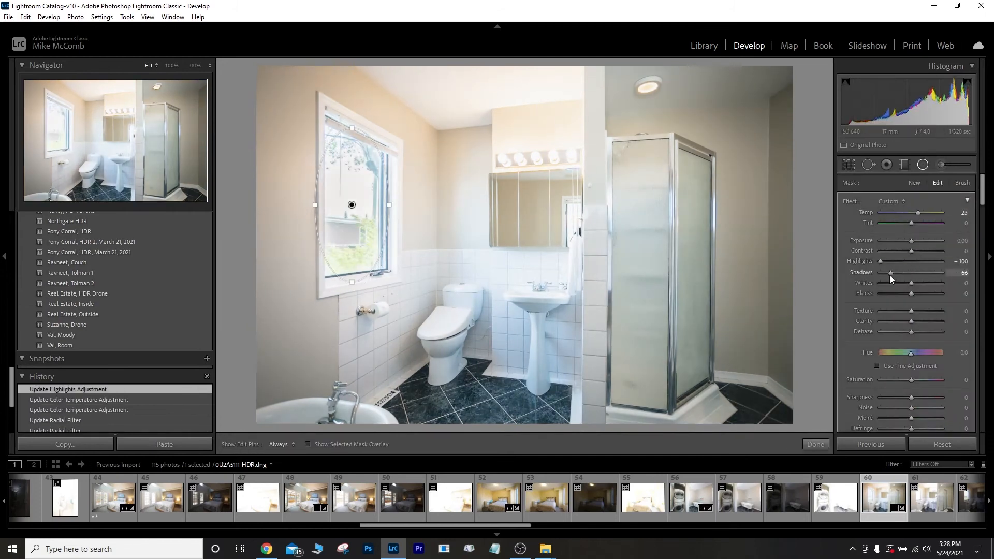
key(e)
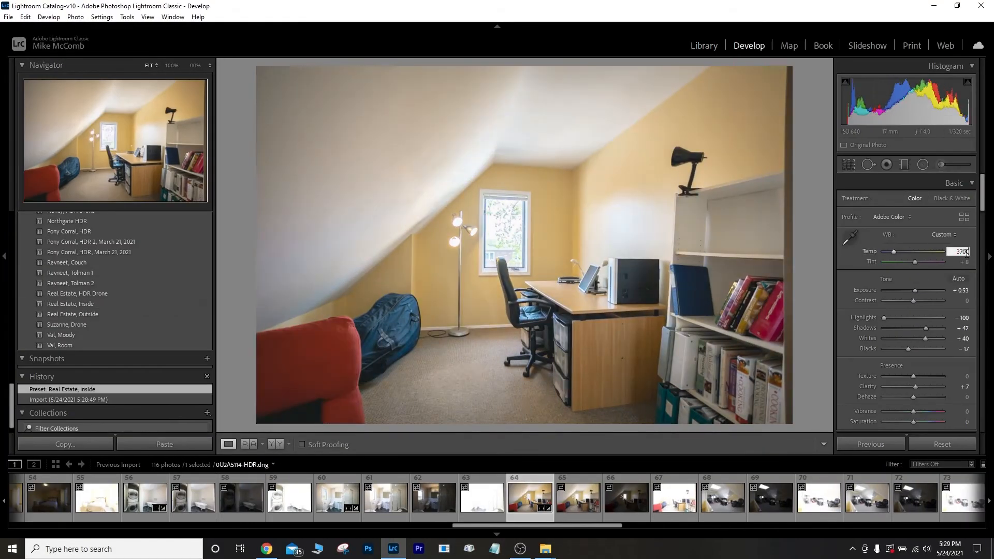
key(shift+m)
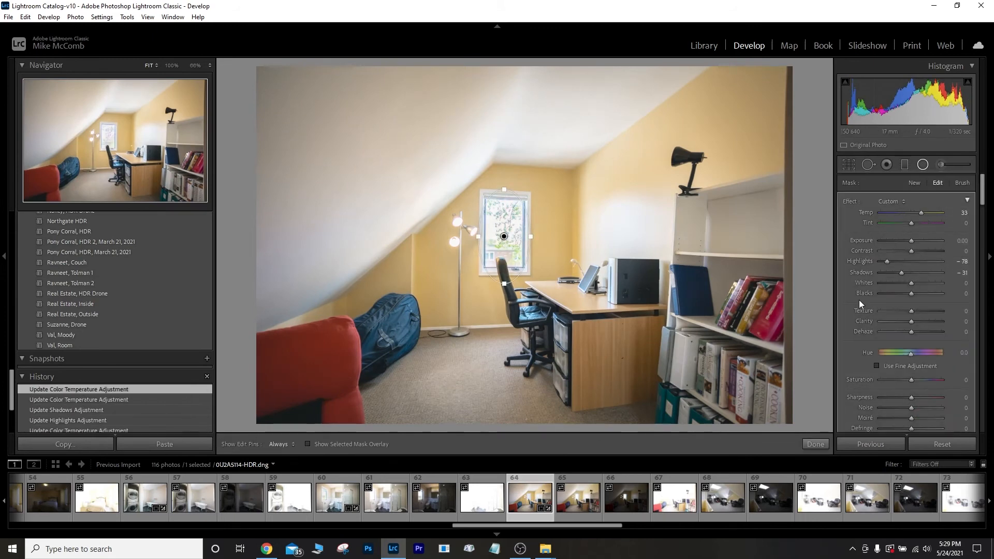
key(shift+m)
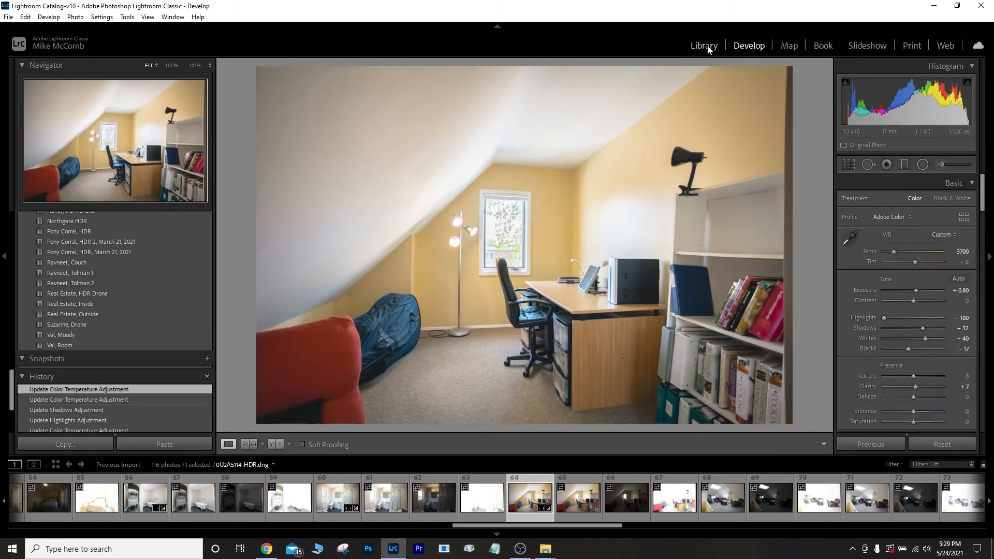
click(704, 45)
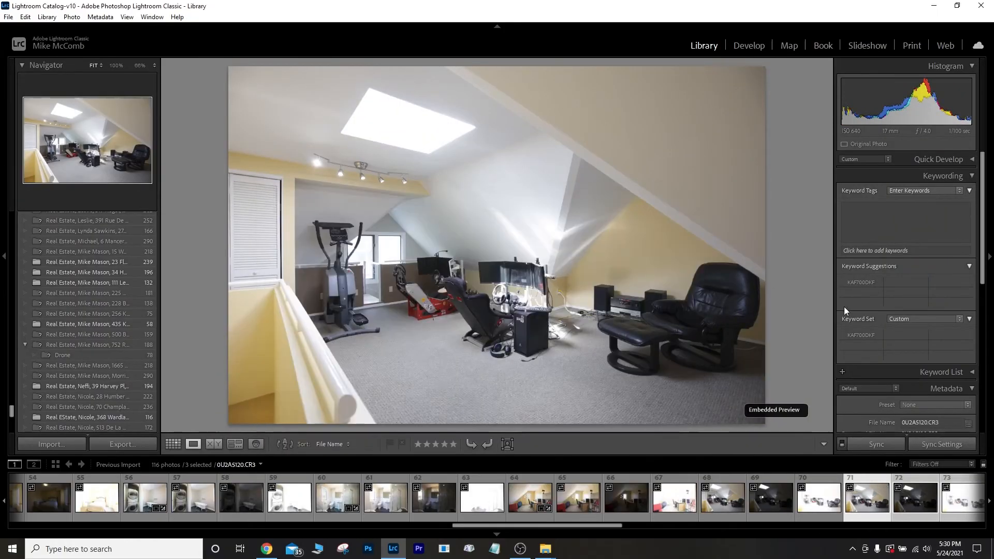
click(749, 45)
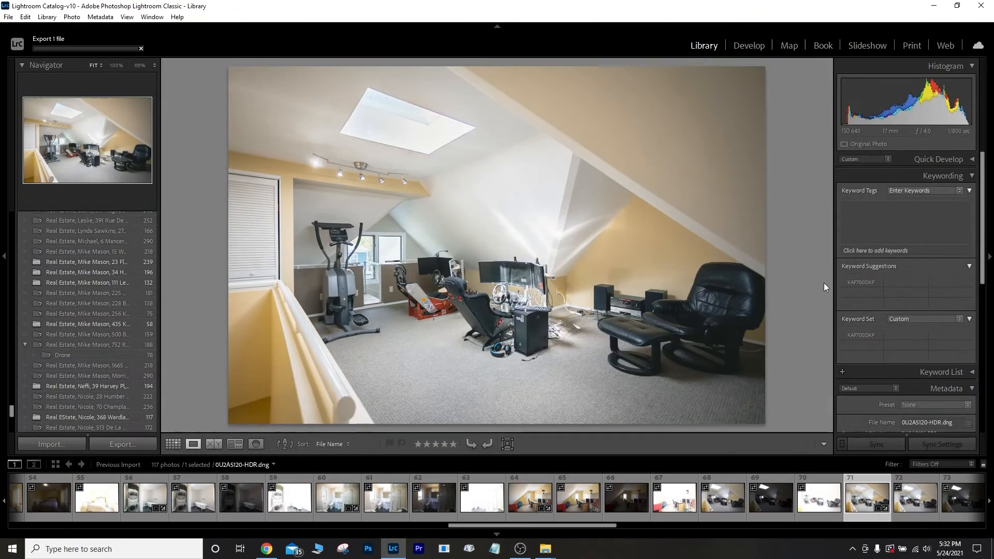
click(491, 351)
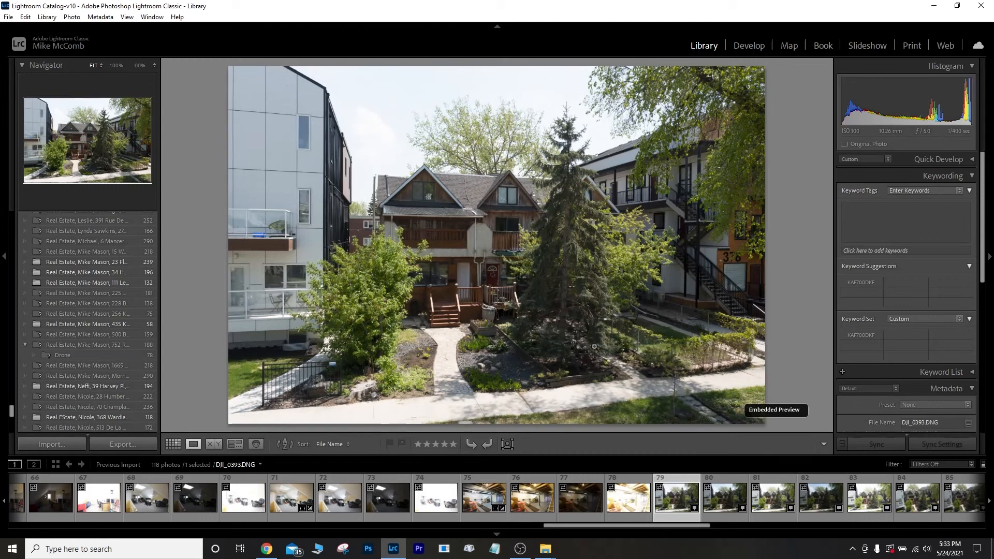
Merge drone shots 79–83 into the DJI_0393-HDR.dng photo of the house exterior.
shift+click(868, 502)
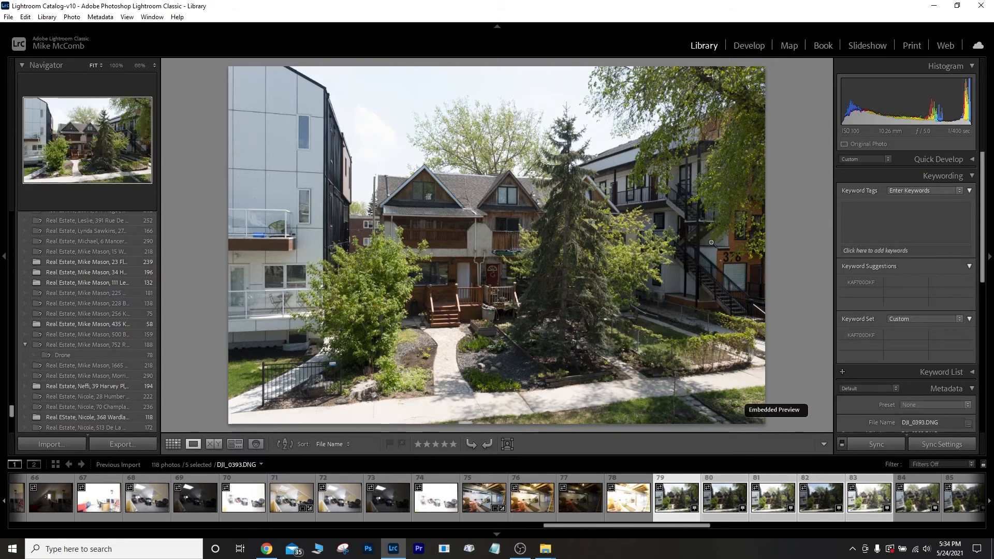
key(ctrl+h)
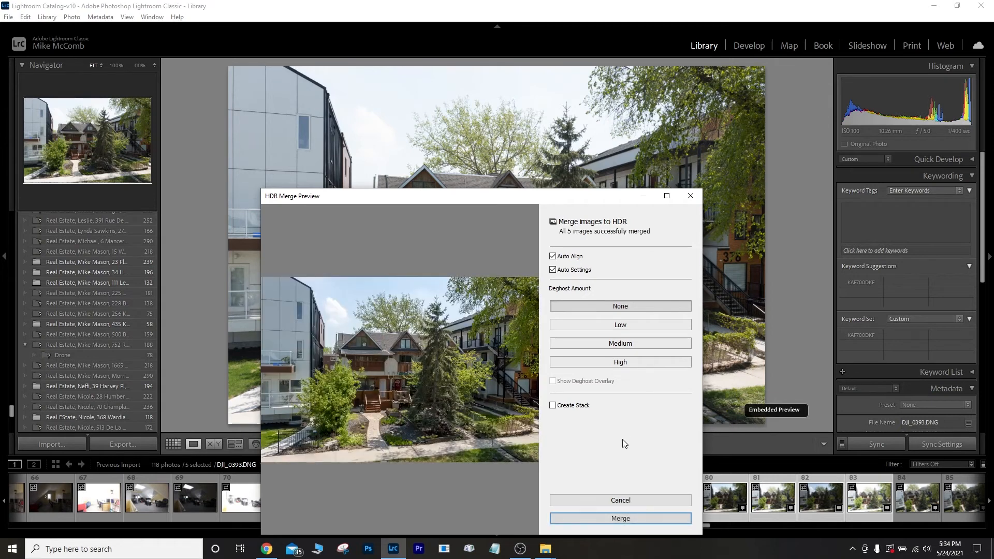
click(621, 519)
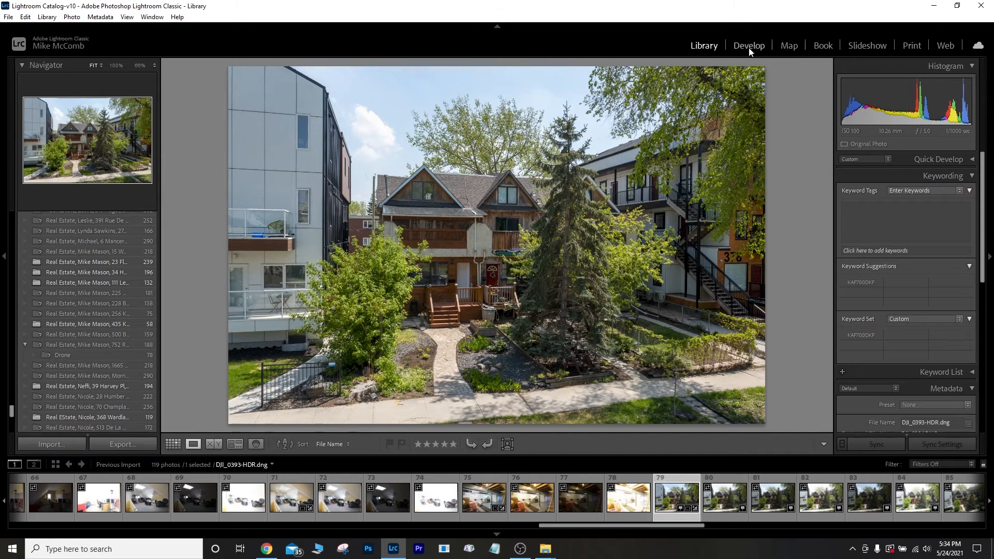
Apply the Drone HDR Shadow preset to DJI_0393-HDR and adjust its white balance temperature.
click(749, 46)
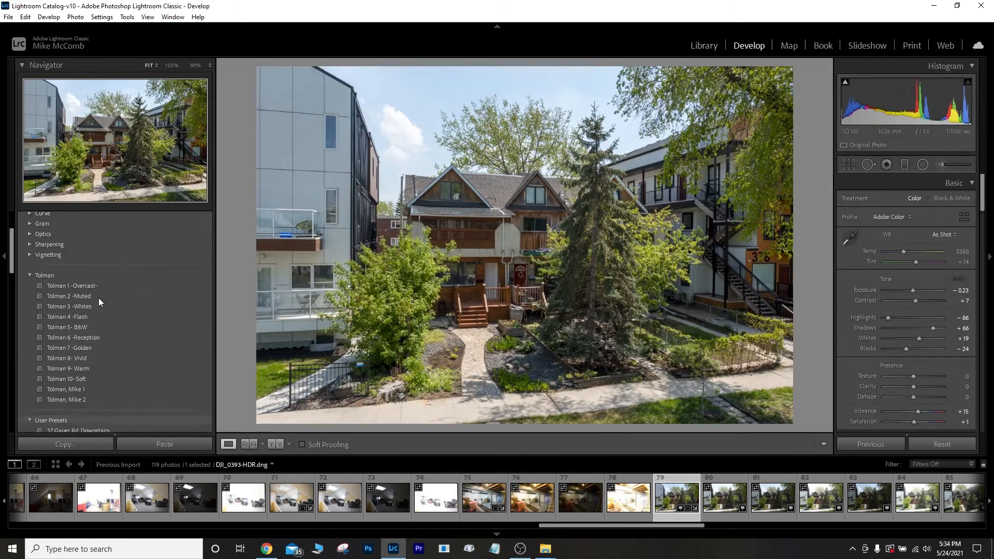
scroll(103, 311, down, 8)
click(120, 359)
click(962, 252)
key(Down)
key(Up)
key(Up)
key(Up)
key(Up)
key(Up)
key(Up)
key(Up)
key(Up)
drag(923, 328, 917, 328)
Raise temperature to 5900, lower whites and blacks, set Exposure 0.7, and reset Texture and Clarity.
click(964, 252)
key(Up)
key(Up)
key(Up)
key(Up)
drag(920, 339, 903, 349)
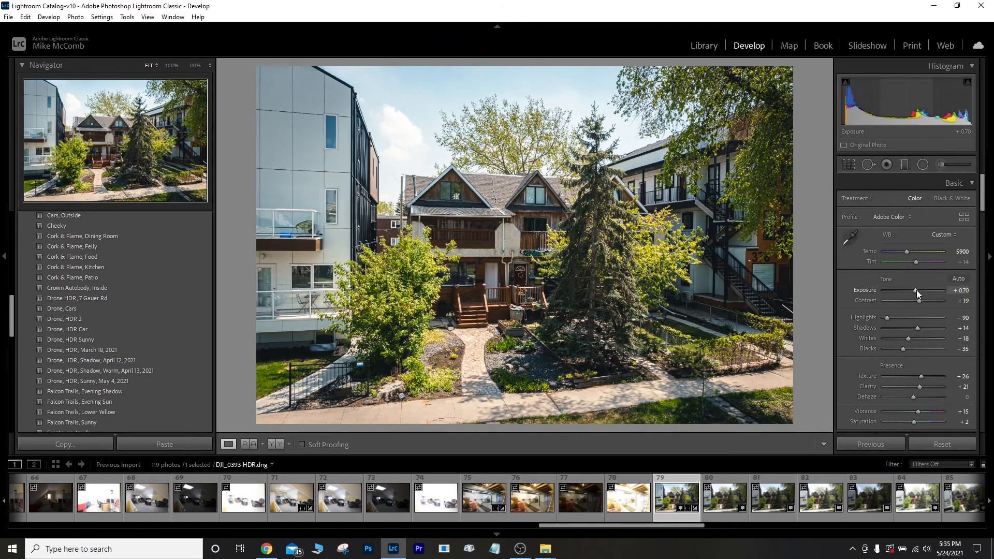
click(962, 291)
text(.7)
key(Return)
double_click(867, 376)
double_click(868, 386)
Apply a saved Drone HDR preset and export the drone photo from the Library.
scroll(123, 315, down, 2)
click(123, 313)
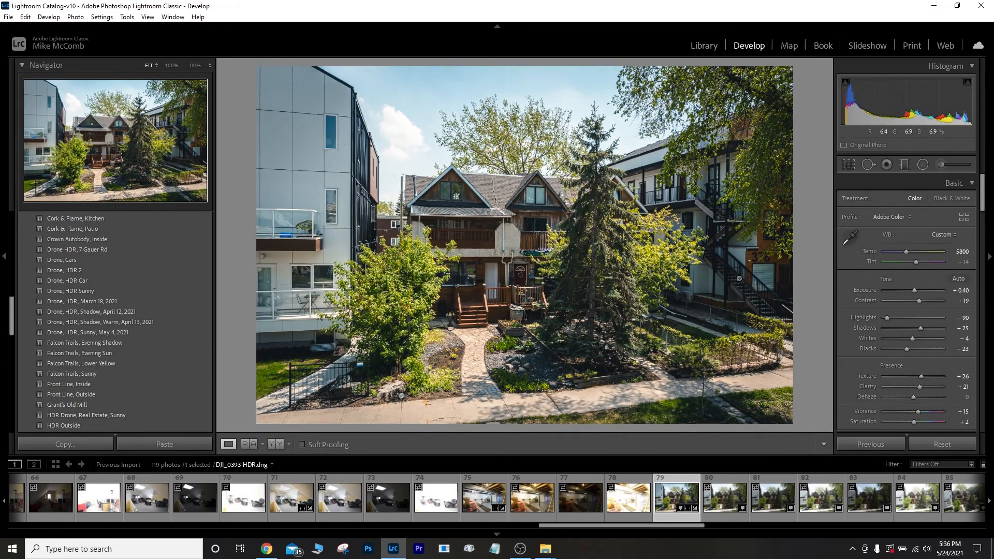
click(704, 45)
click(123, 444)
click(634, 417)
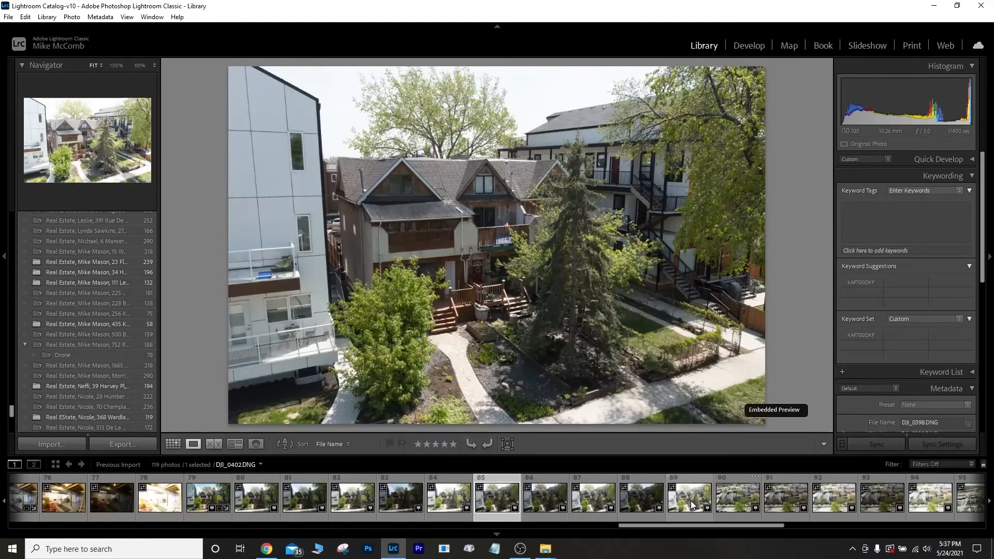
Merge the next two drone bracket sets into HDR photos.
key(ctrl+h)
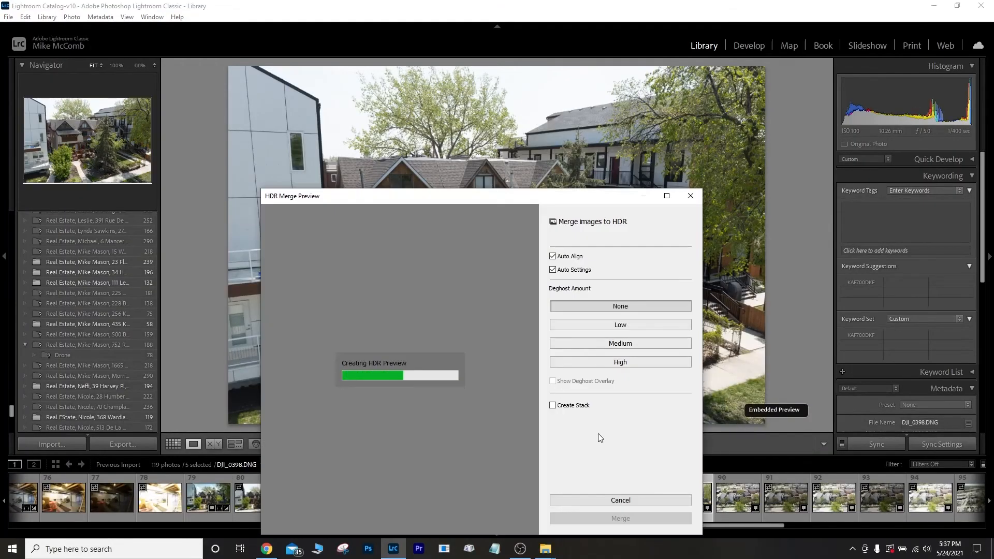
click(620, 518)
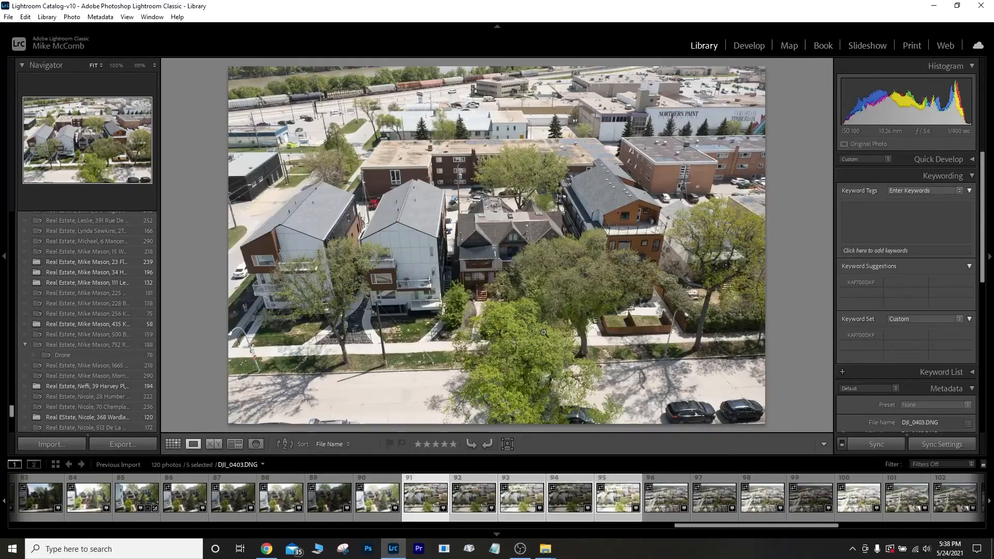
key(ctrl+h)
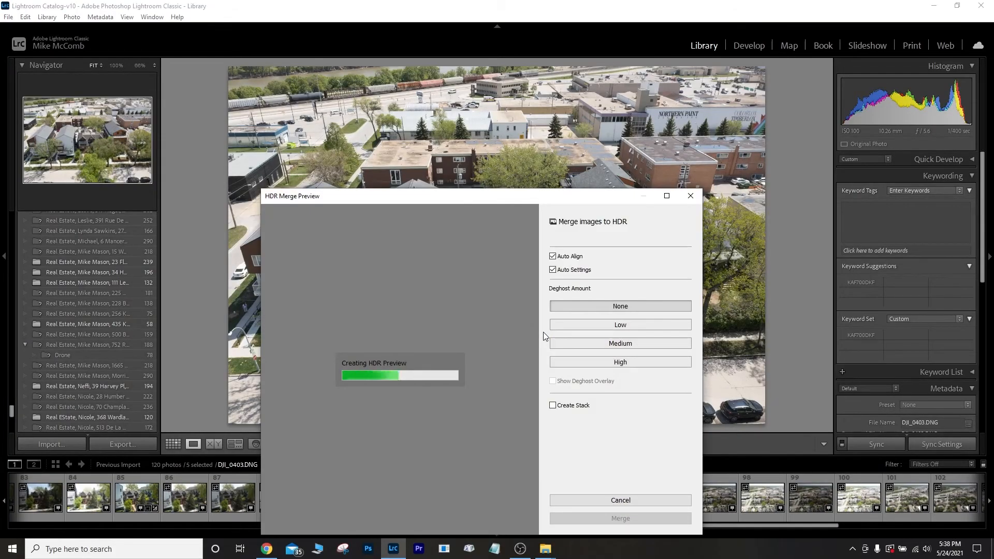
click(620, 518)
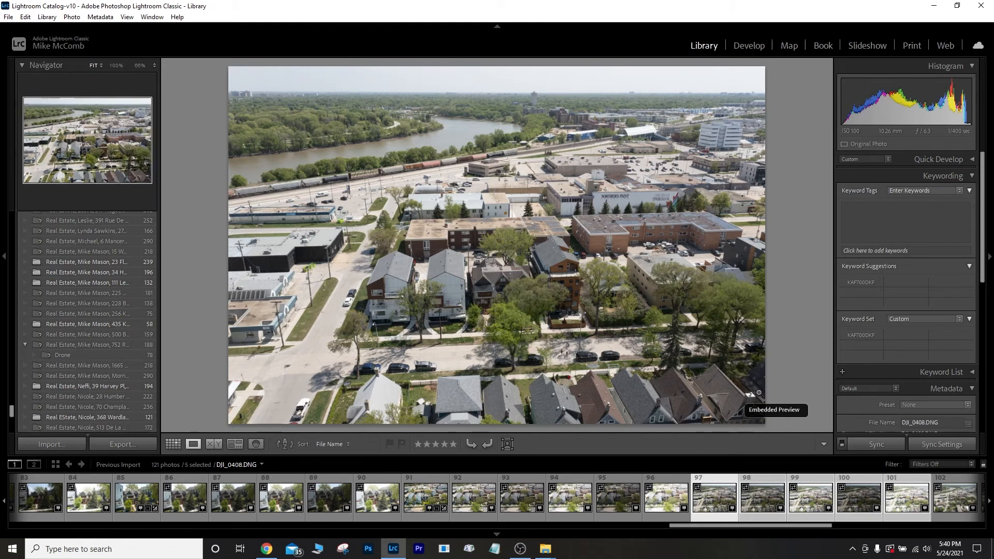
Merge the DJI_0408 brackets into an HDR, tone it against the original, and export it.
key(ctrl+h)
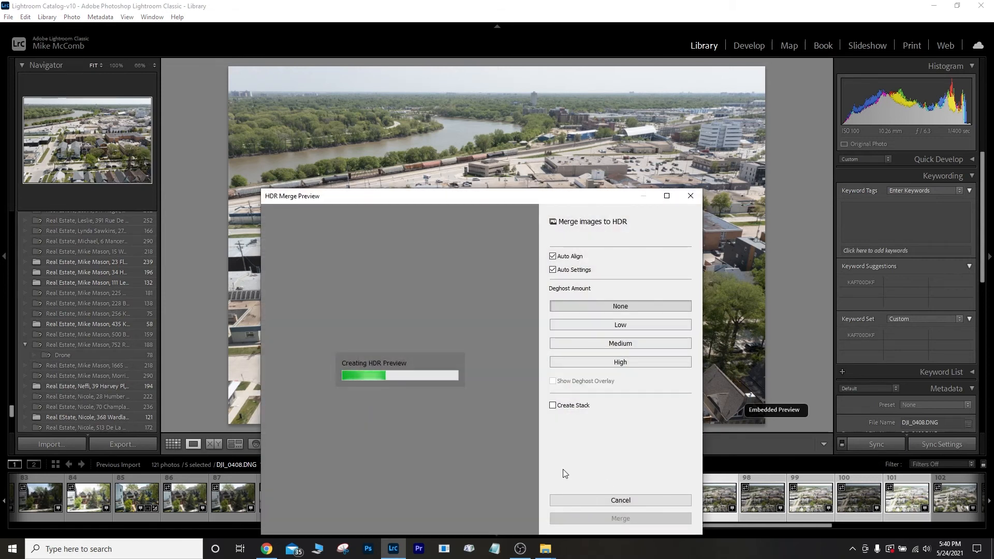
key(Return)
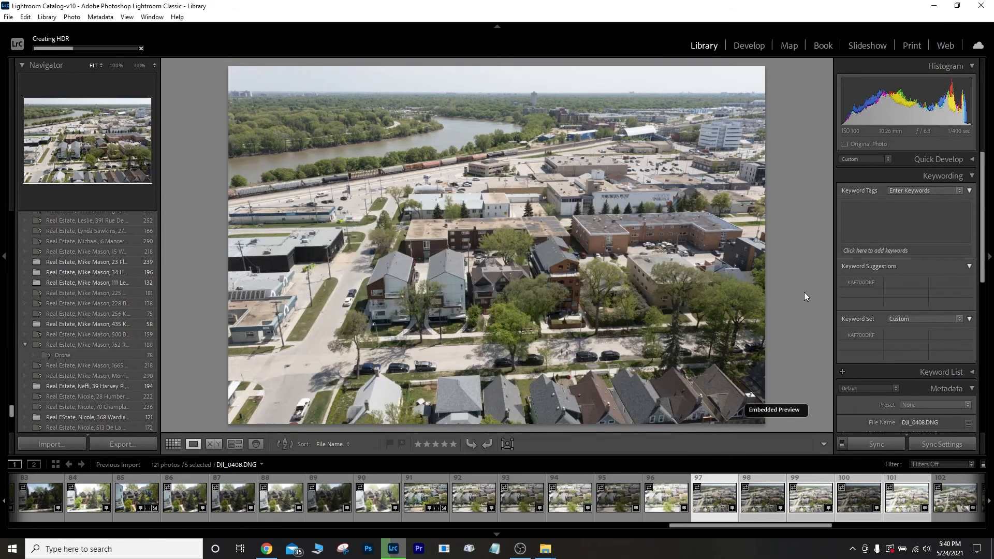
click(749, 46)
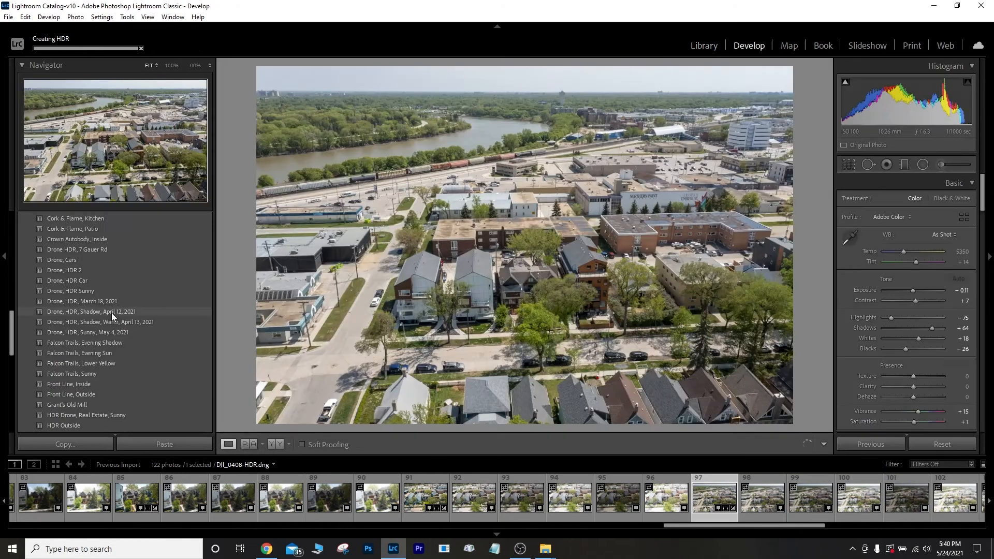
key(backslash)
key(backslash)
key(e)
click(153, 441)
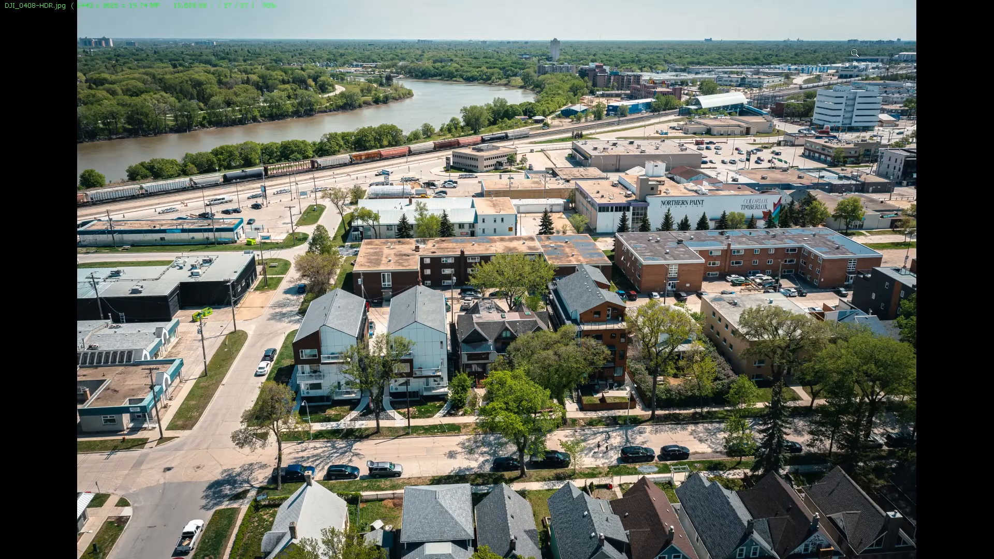
Merge and export the remaining aerial HDRs through DJI_0428-HDR, then check the exported JPEGs.
click(987, 8)
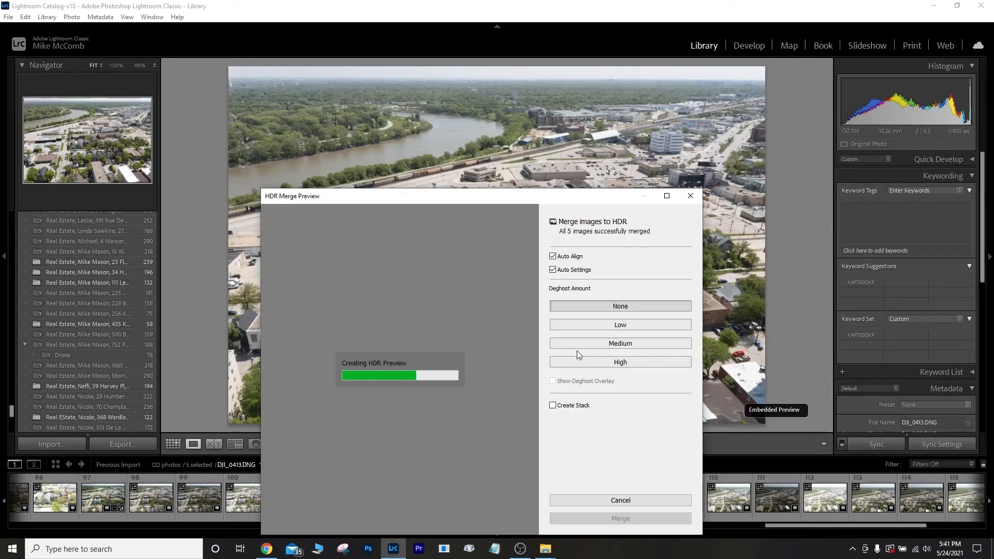
key(Return)
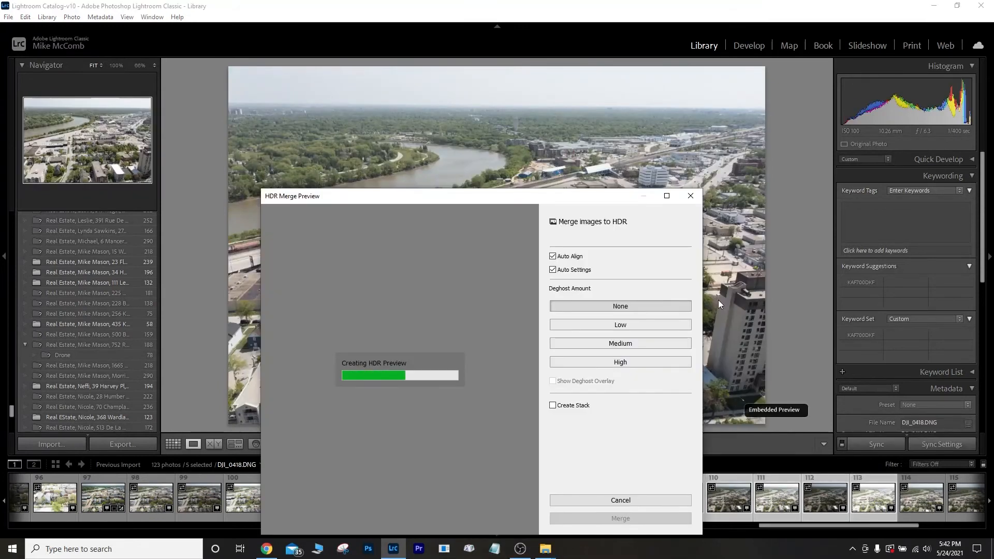
key(Return)
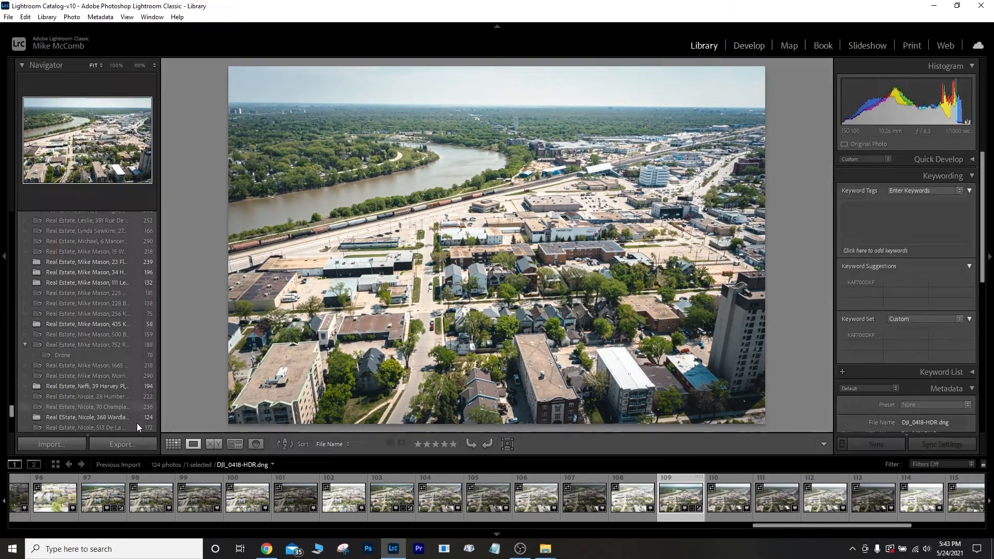
key(ctrl+shift+e)
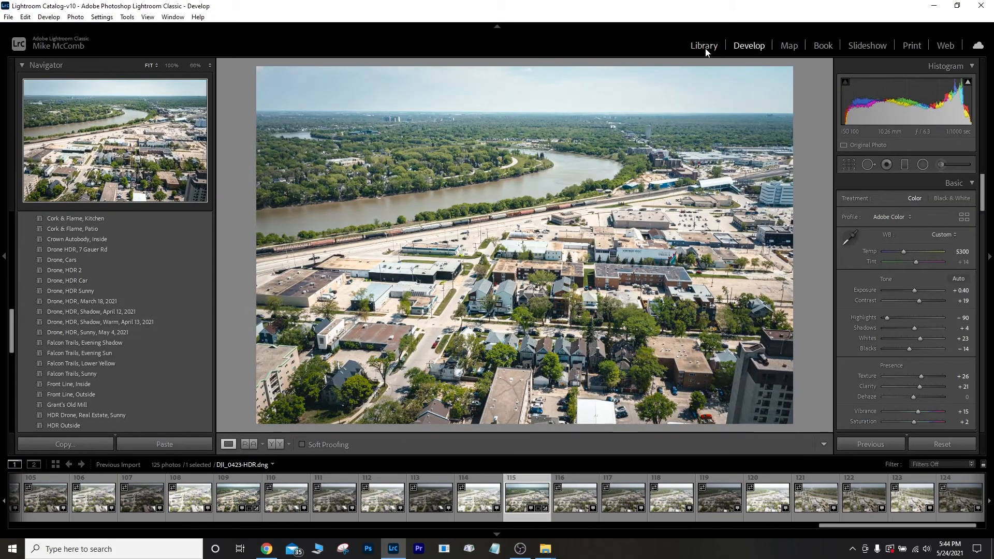
click(705, 46)
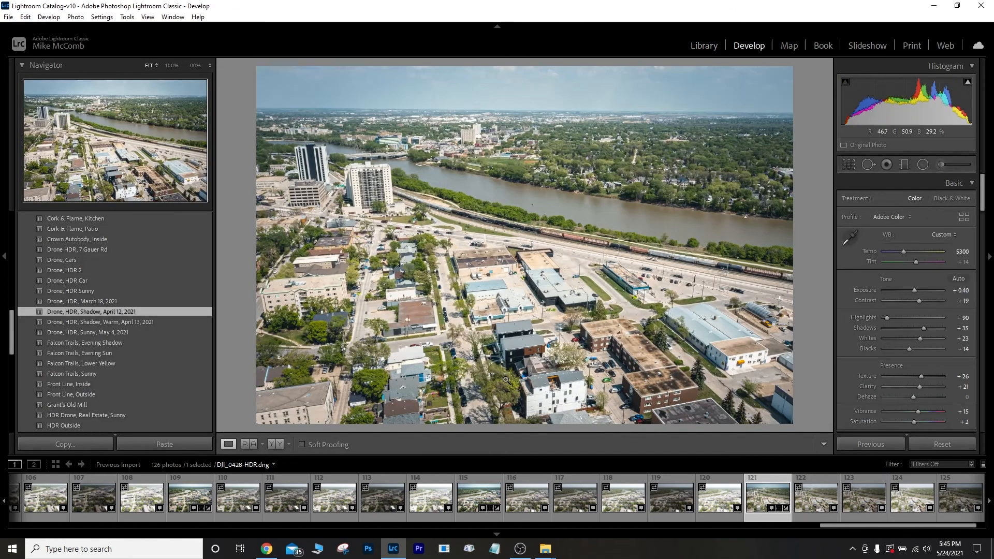
click(705, 46)
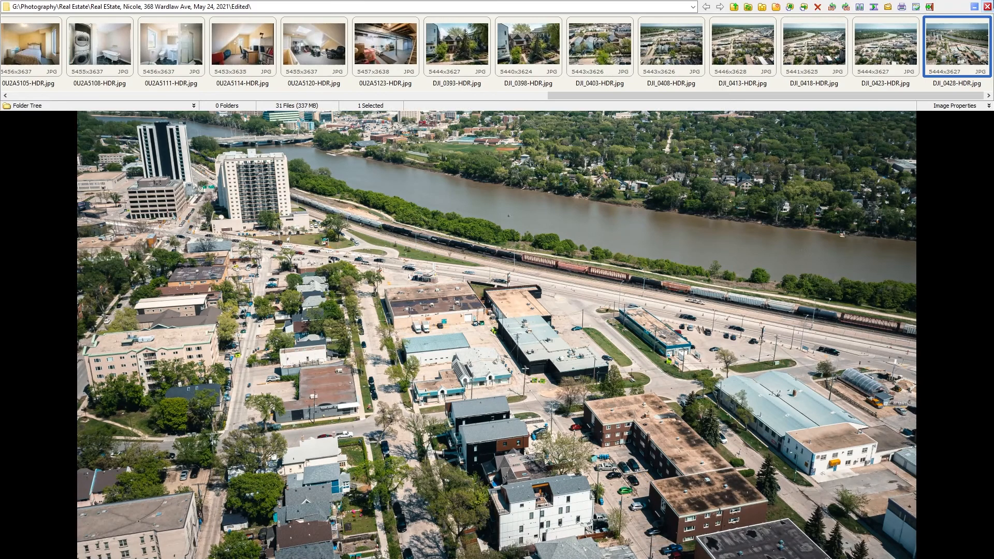
click(988, 6)
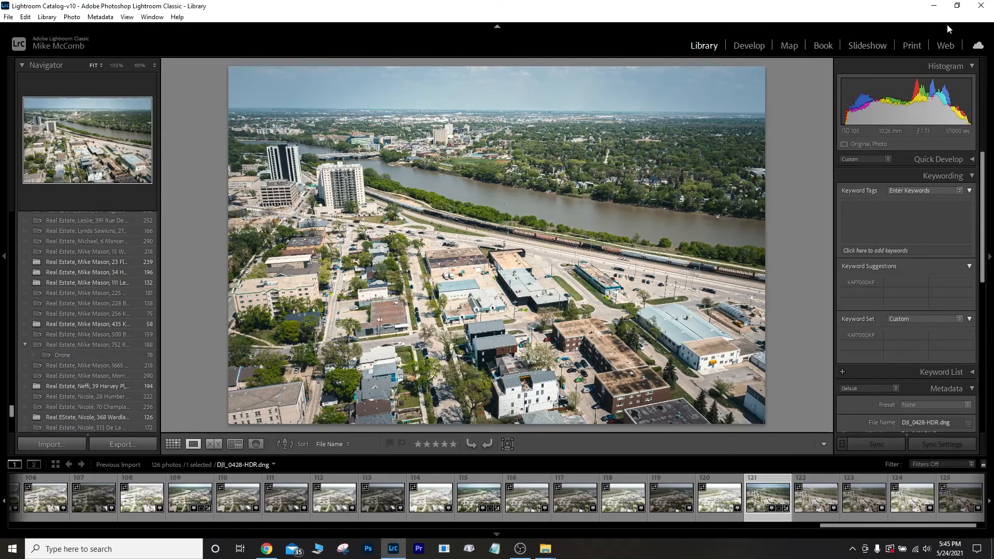
Close Lightroom and start adding files to a new WeTransfer transfer.
click(981, 6)
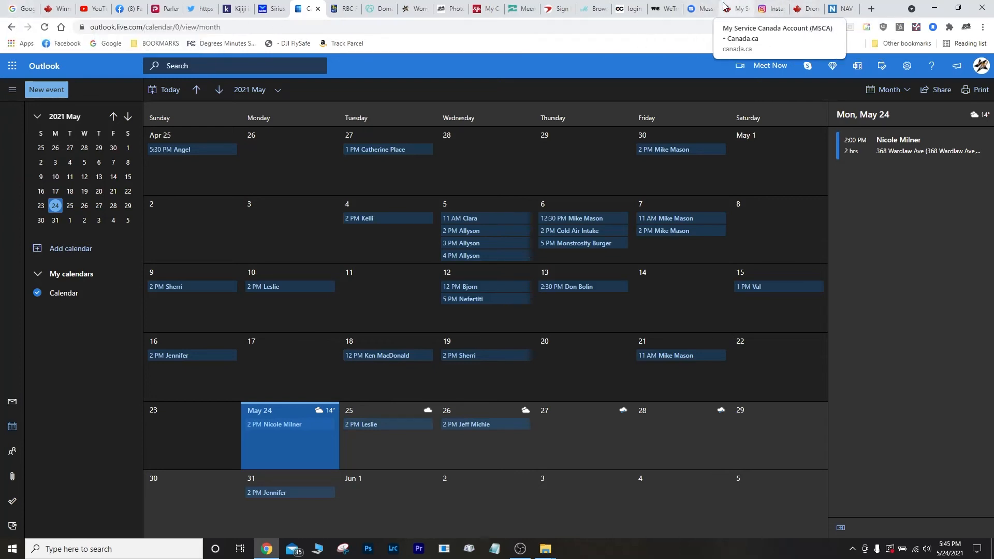
click(666, 8)
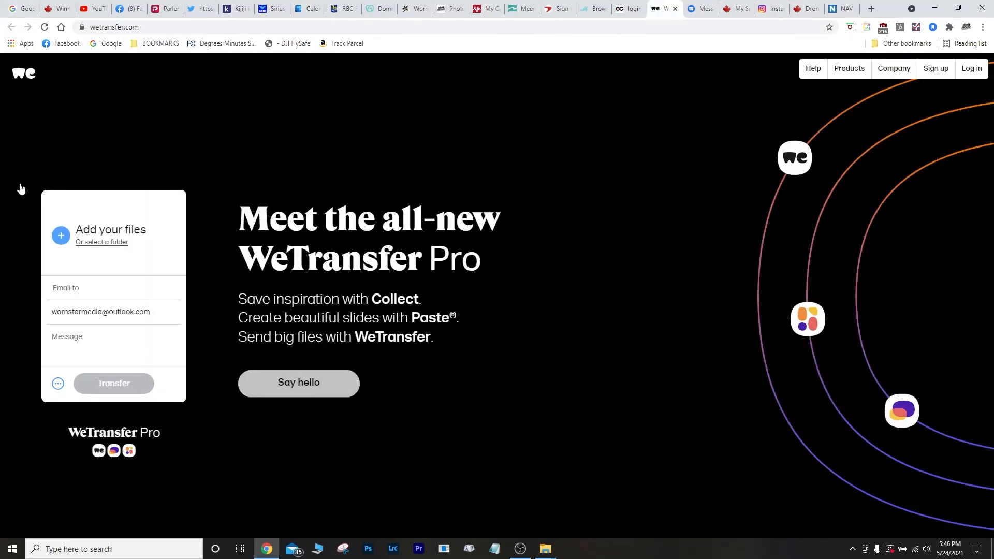
click(79, 246)
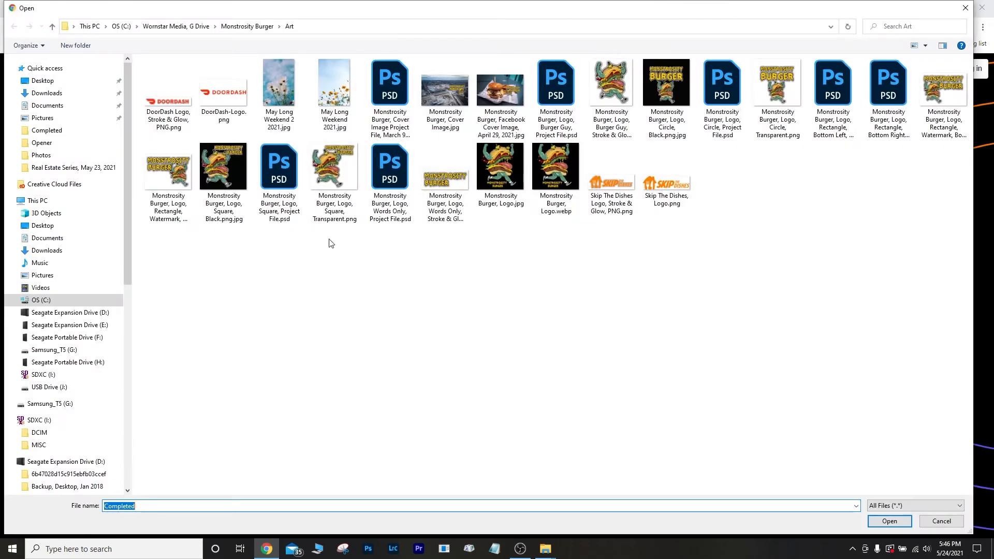
Add all 31 JPEGs from Samsung_T5 > Photography > Real Estate > shoot folder > Edited.
click(51, 85)
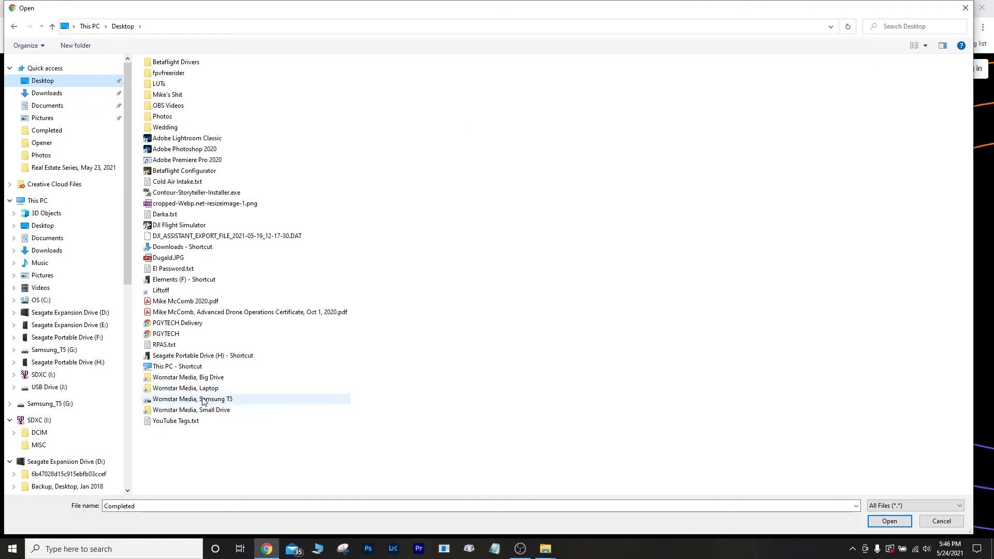
double_click(202, 400)
double_click(169, 76)
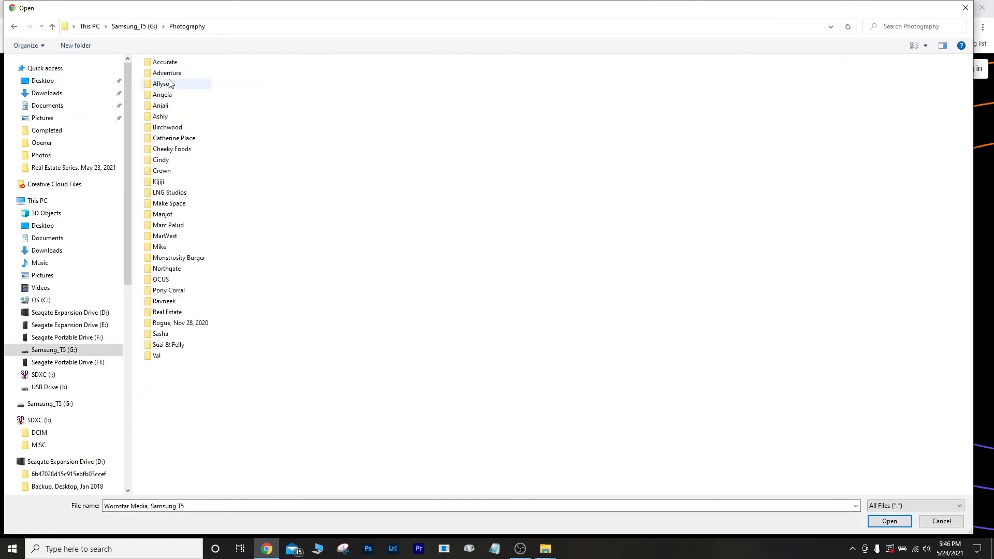
double_click(181, 313)
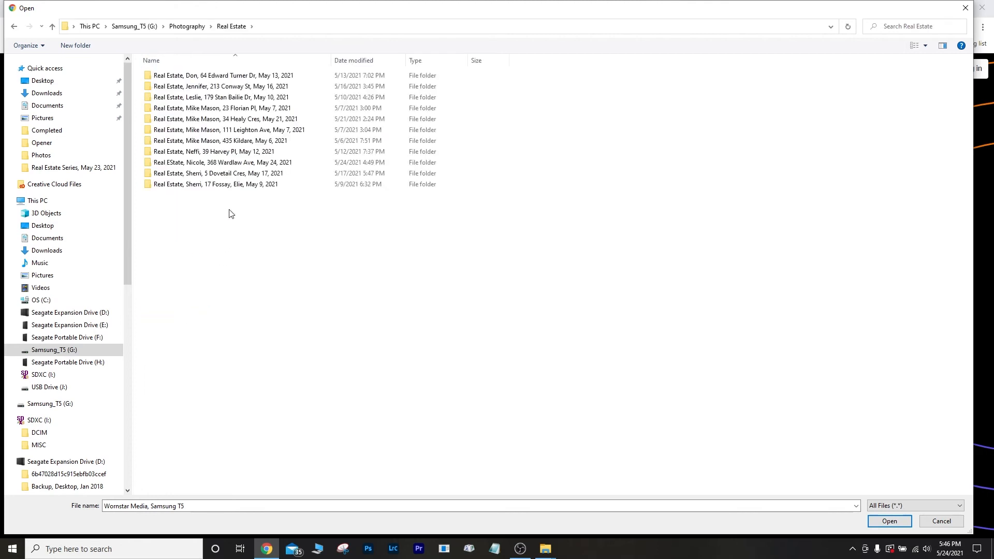
double_click(225, 163)
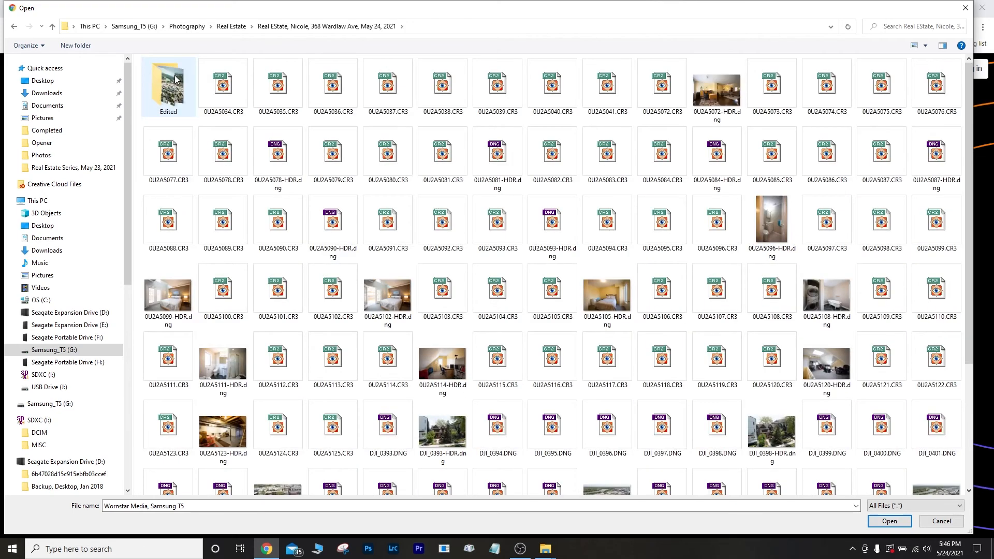
double_click(169, 79)
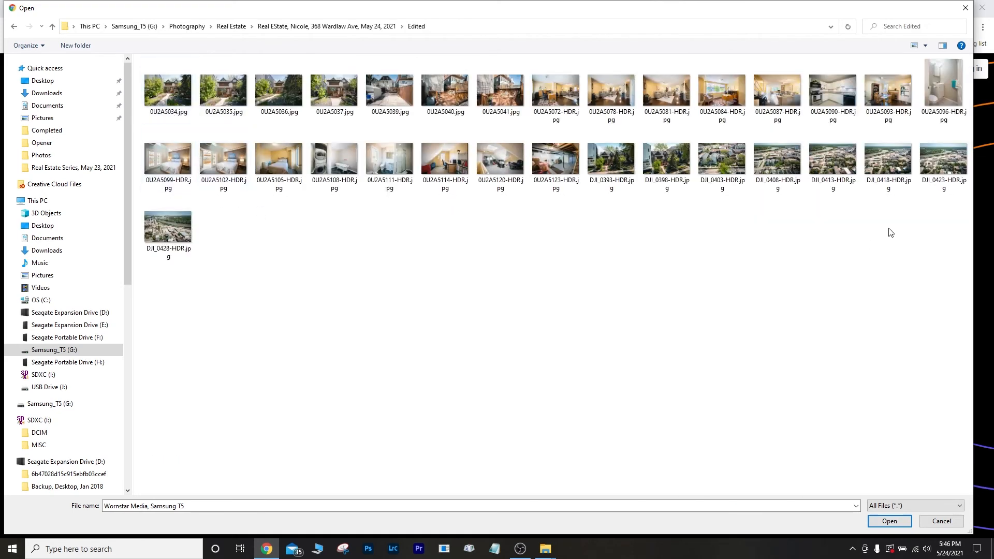
drag(951, 245, 173, 83)
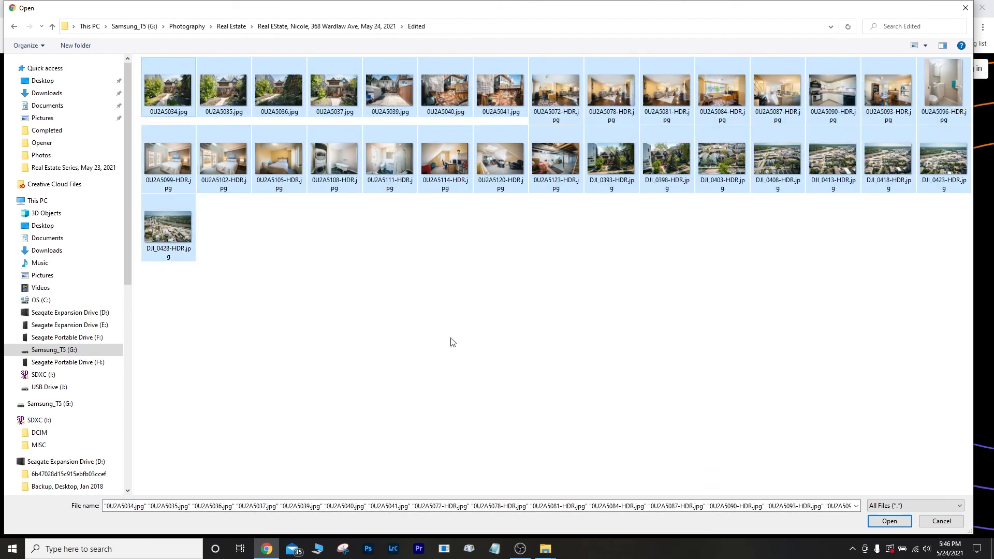
click(889, 521)
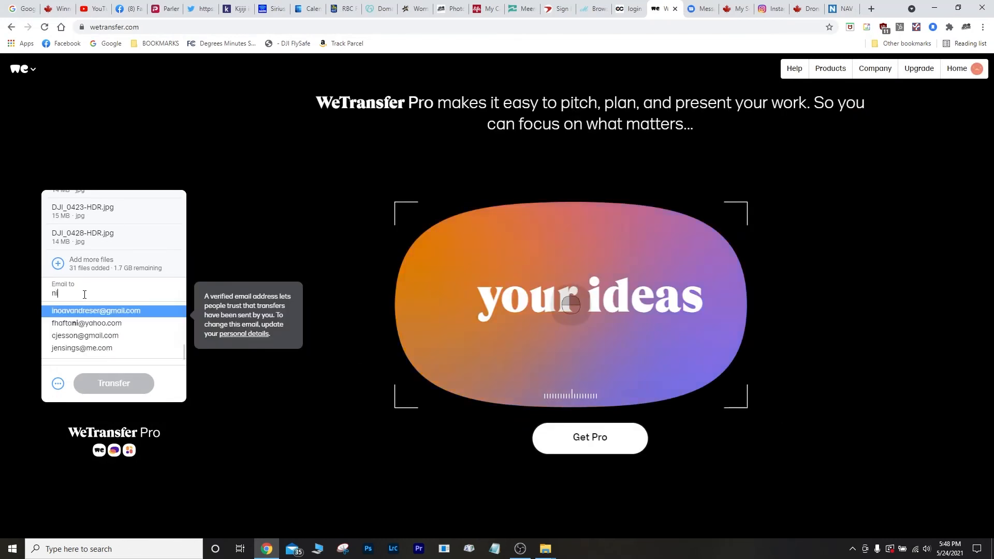
Add the client's e-mail as recipient with a 'Pic' message and send the 31 files.
text(c)
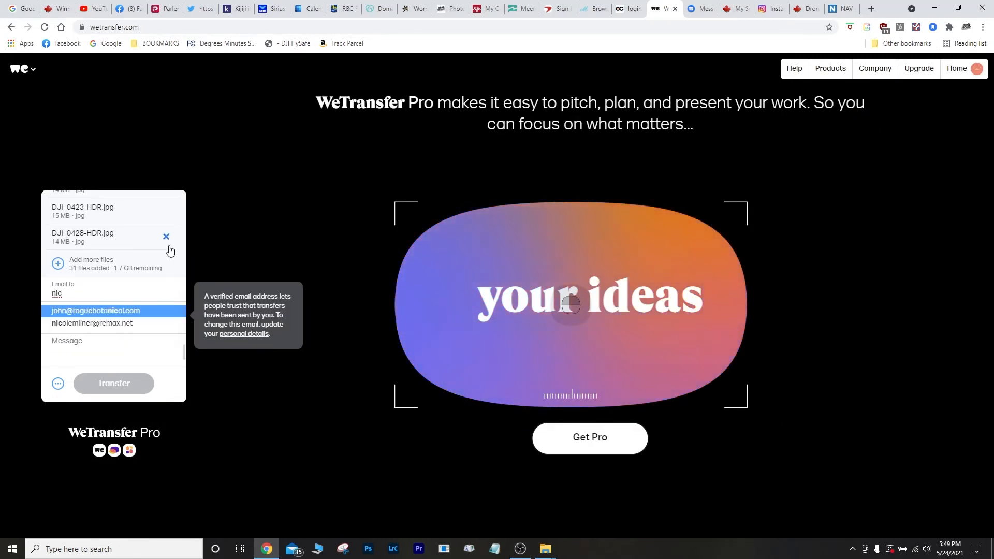
click(115, 325)
click(79, 337)
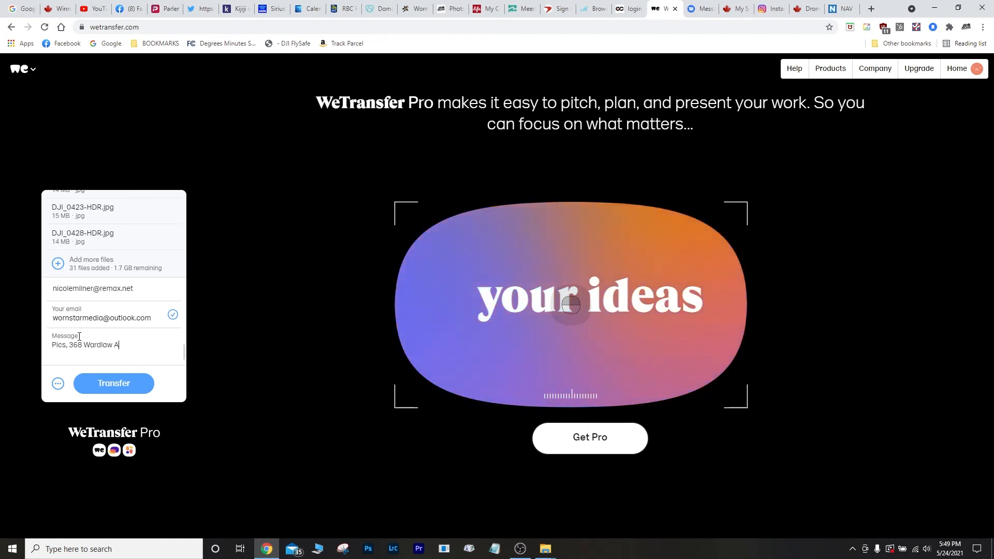
click(113, 383)
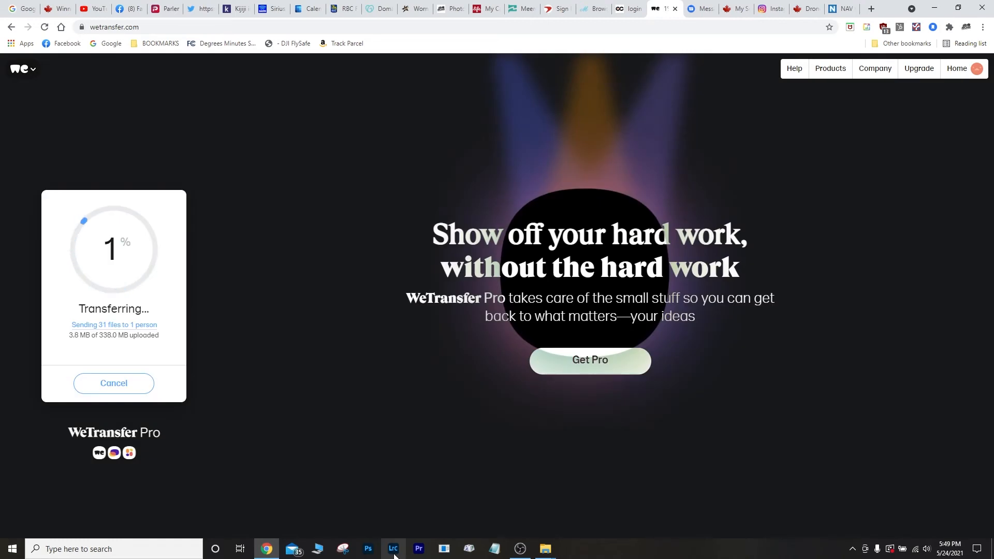
click(344, 548)
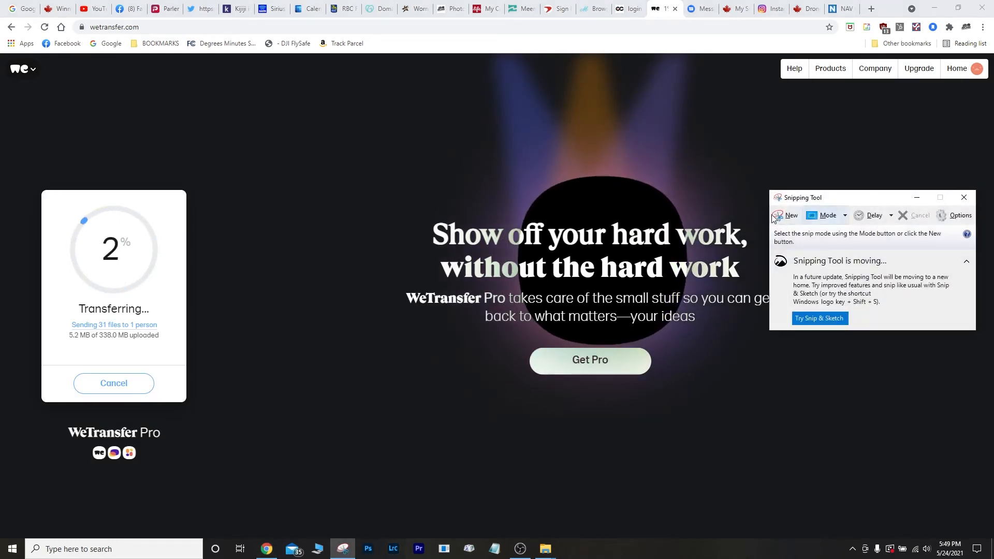
Snip and copy the WeTransfer progress panel, discard the snip, and open the client's Messages chat.
click(781, 220)
drag(1, 1, 325, 492)
click(29, 20)
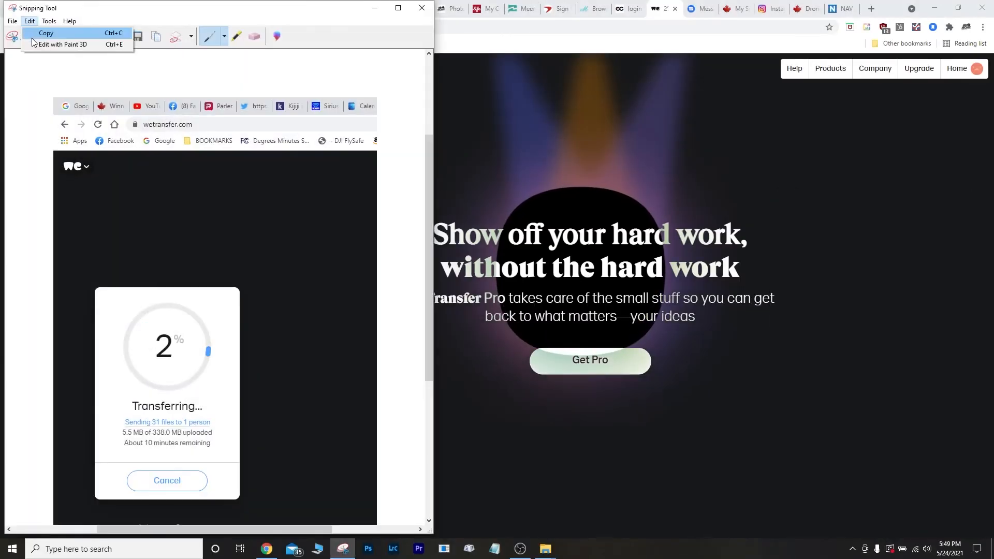
click(33, 34)
click(422, 8)
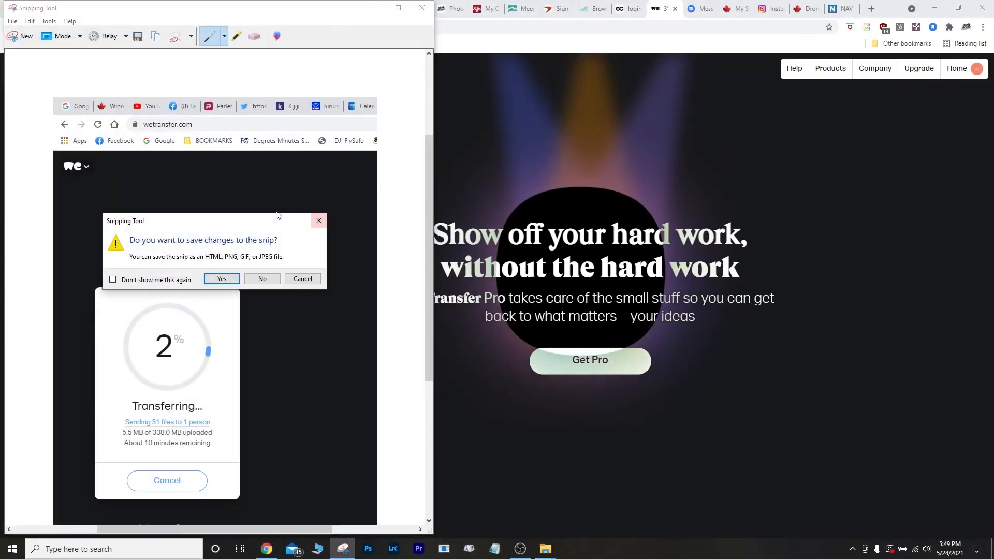
click(262, 279)
click(701, 8)
scroll(523, 315, up, 10)
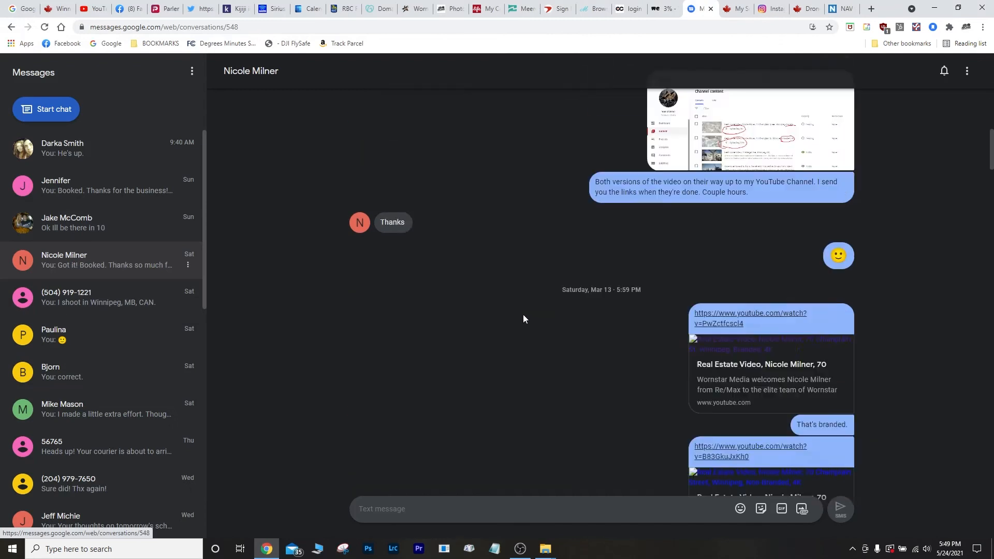
Paste the transfer-progress screenshot into the client chat and send it.
scroll(580, 399, down, 15)
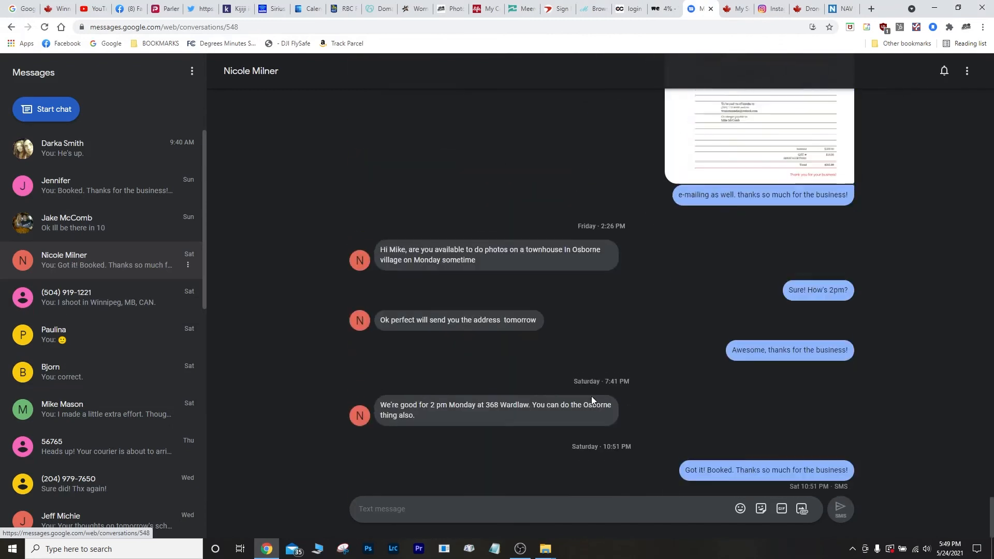
right_click(423, 507)
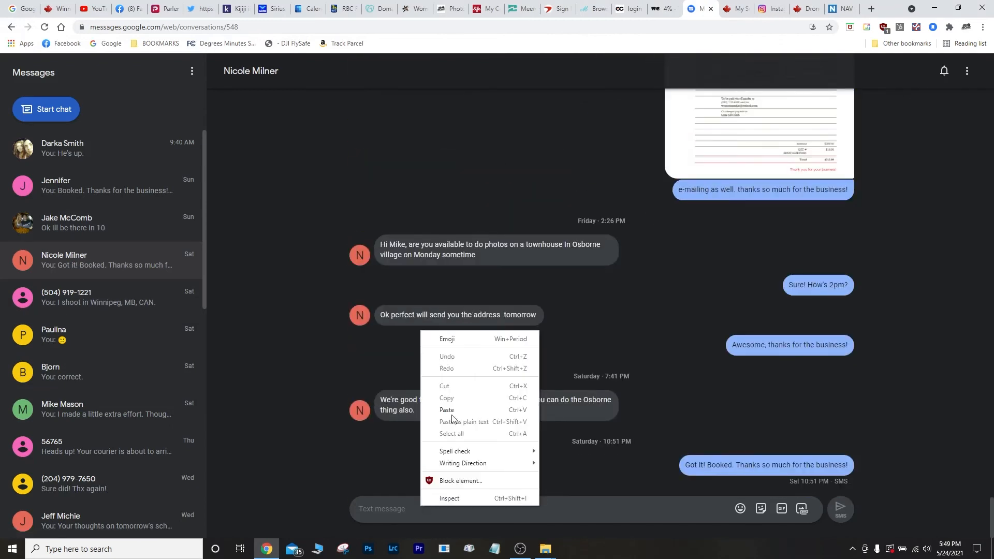
click(435, 409)
key(Return)
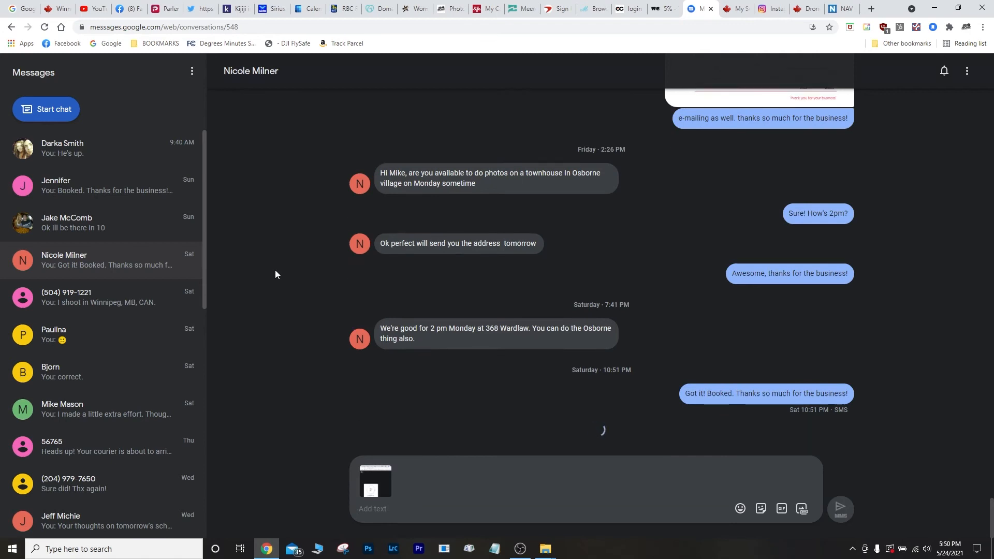
Send a note that the pics of the property are on their way, then minimize Chrome.
text(Pl)
text(cs on their way,)
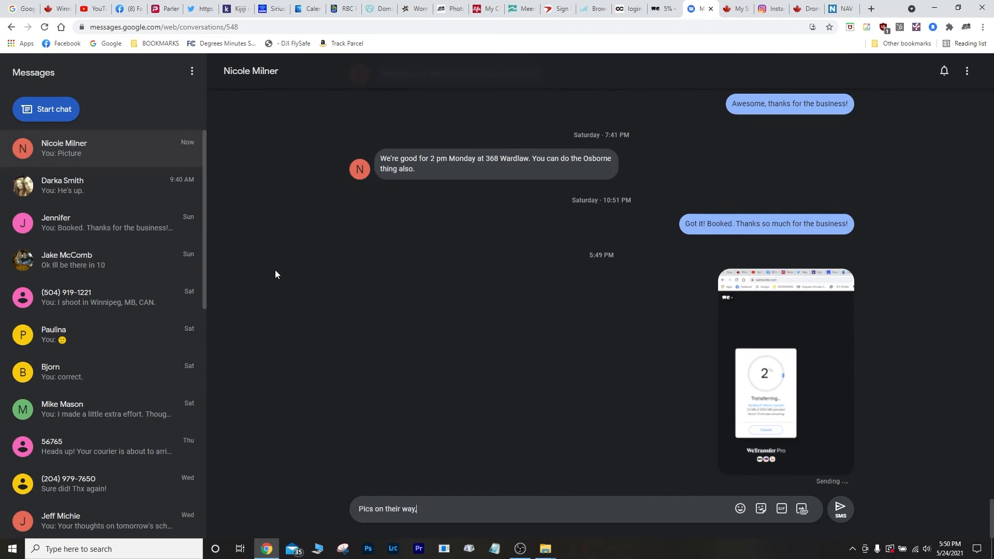
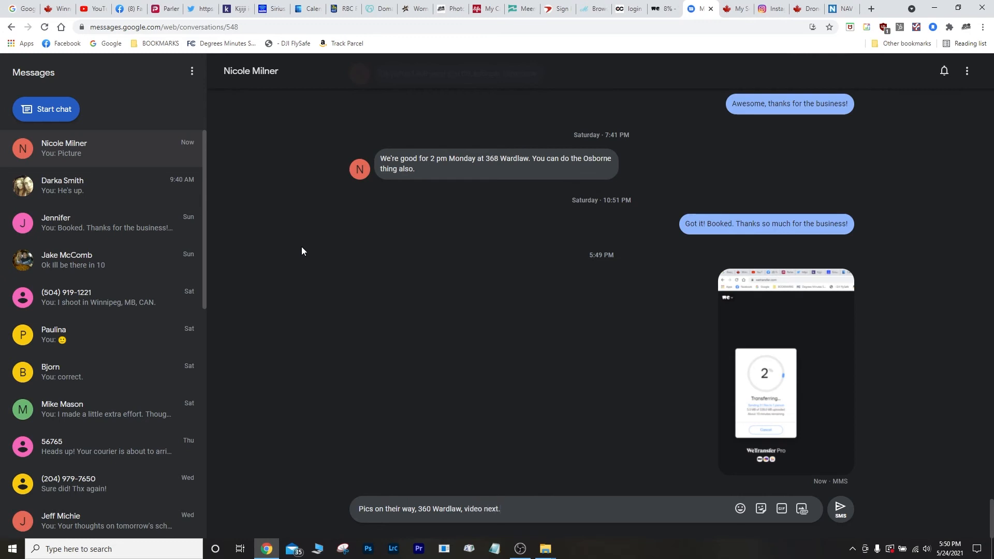
click(834, 519)
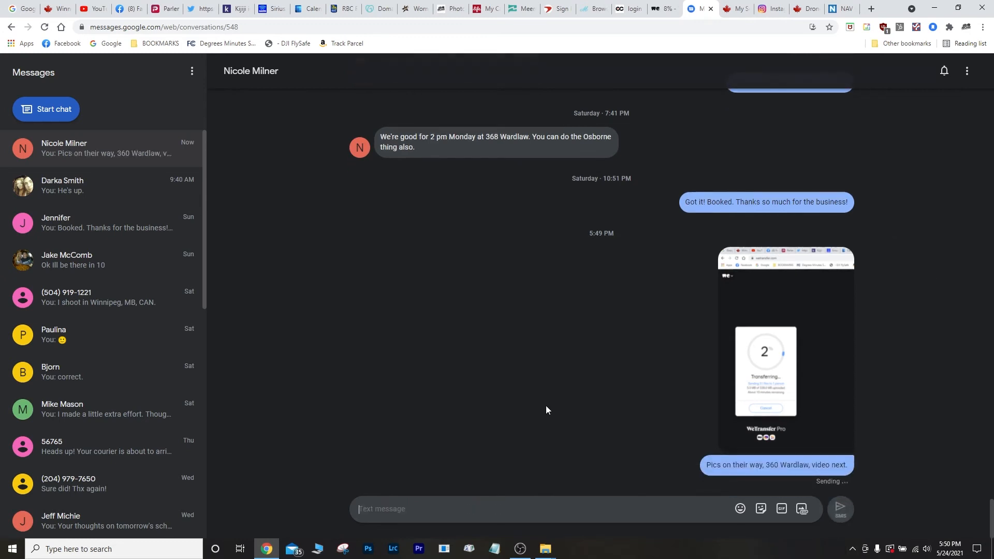
click(934, 8)
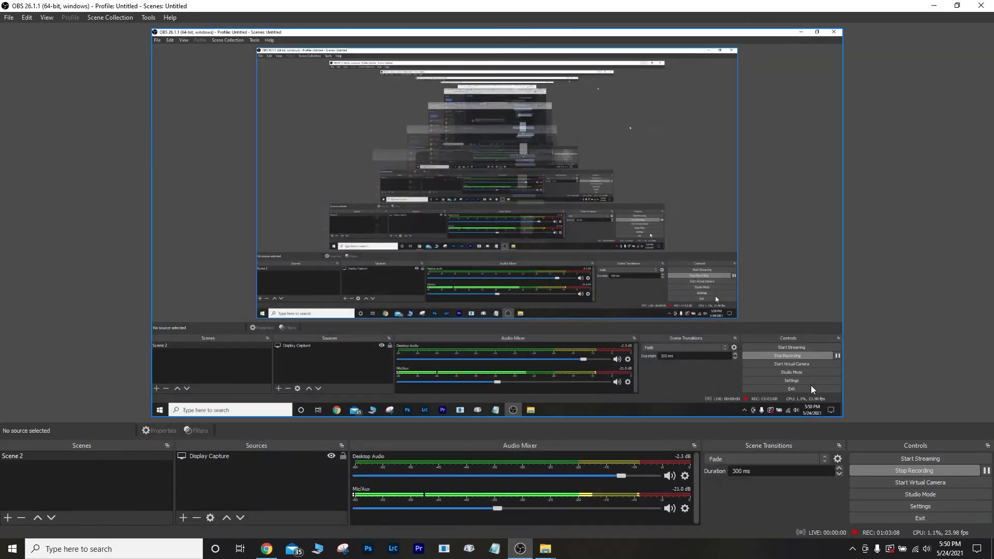
click(266, 548)
scroll(275, 105, up, 5)
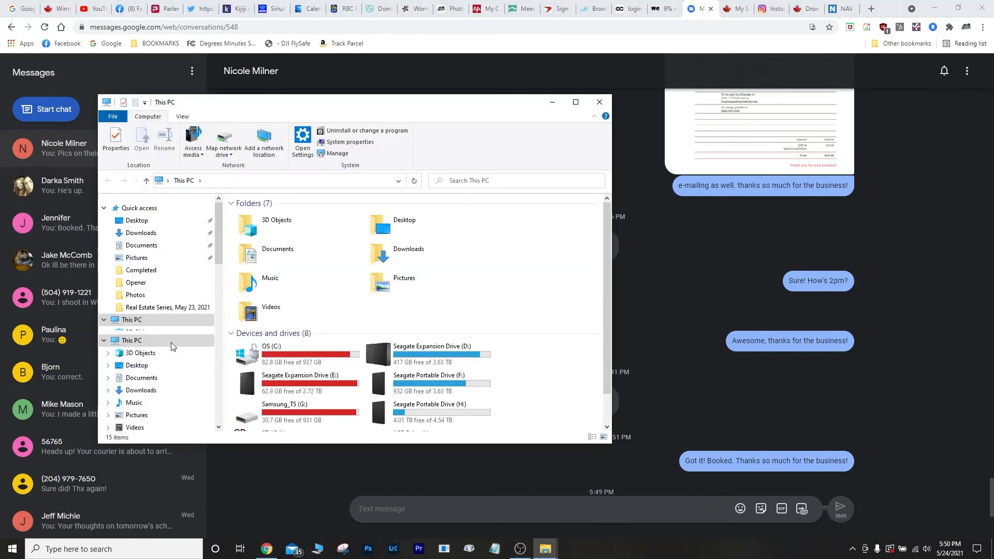
scroll(168, 325, down, 6)
scroll(294, 425, down, 1)
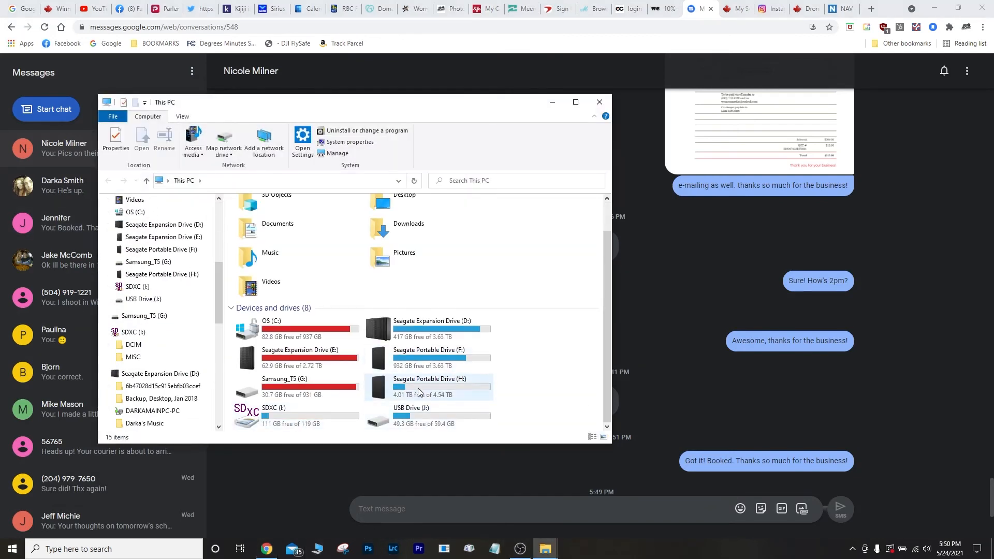
double_click(336, 387)
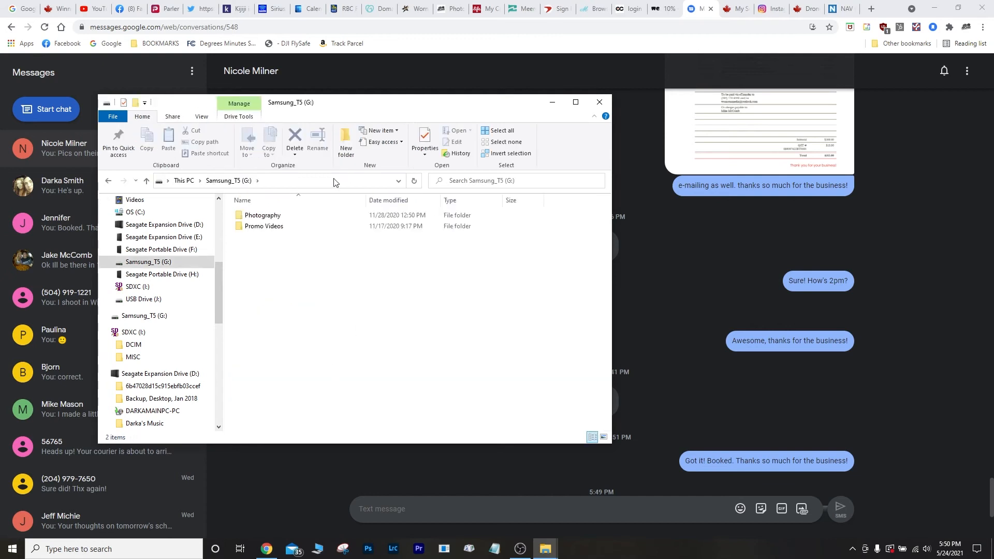
double_click(262, 215)
scroll(293, 375, down, 3)
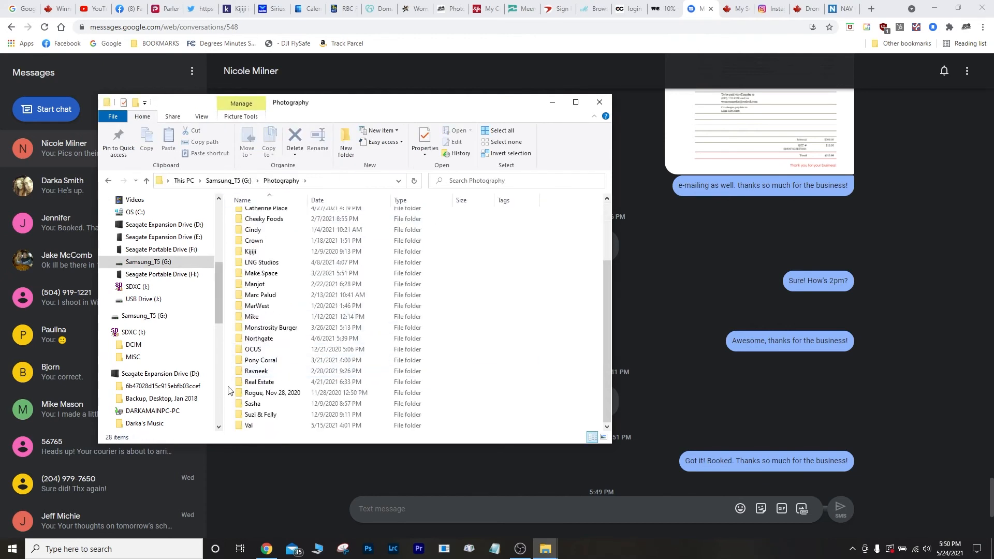
double_click(259, 383)
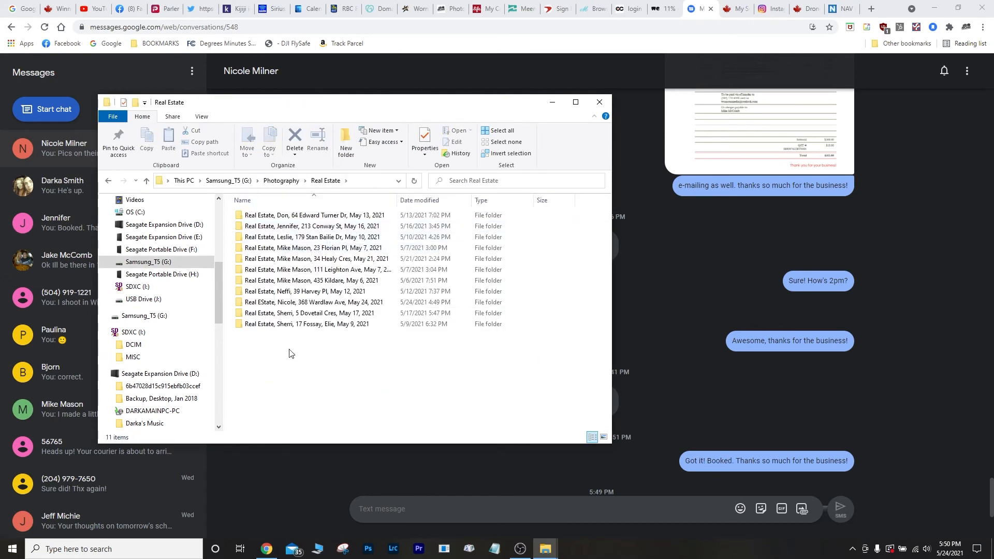
double_click(297, 307)
double_click(272, 235)
Open 0U2A5034.jpg full-screen and step through the following edited photos up to 0U2A5037.jpg.
click(269, 238)
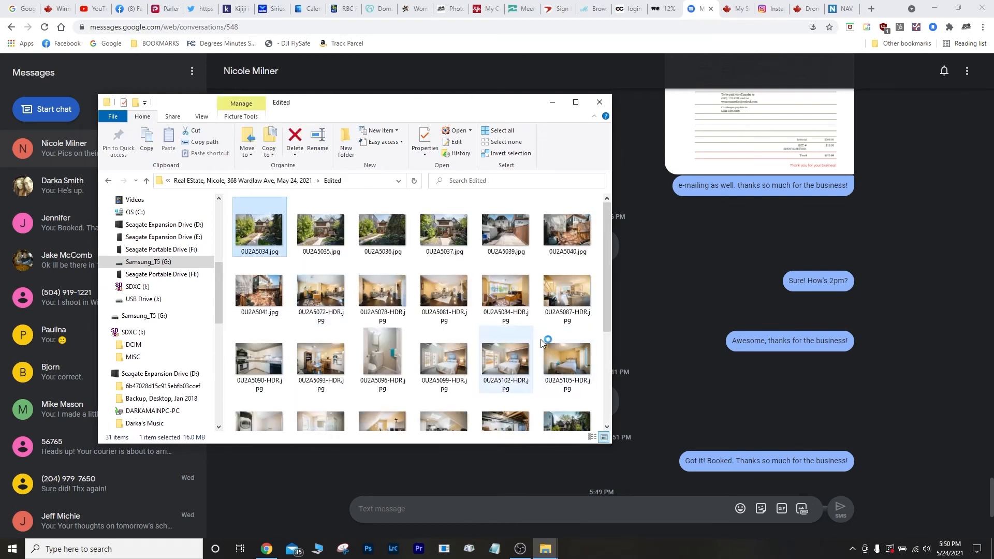
key(Return)
key(Right)
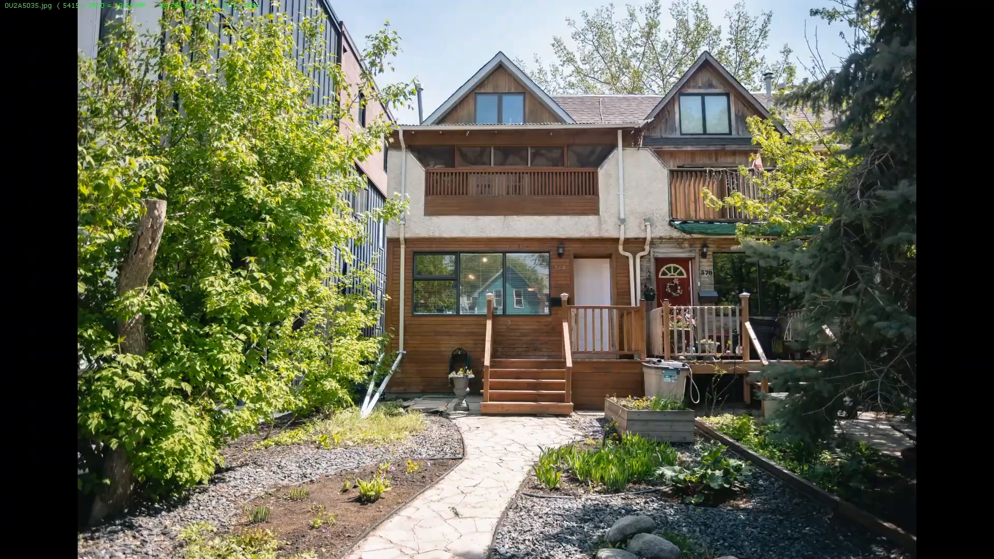
key(Right)
key(Right)
key(Right)
key(Right)
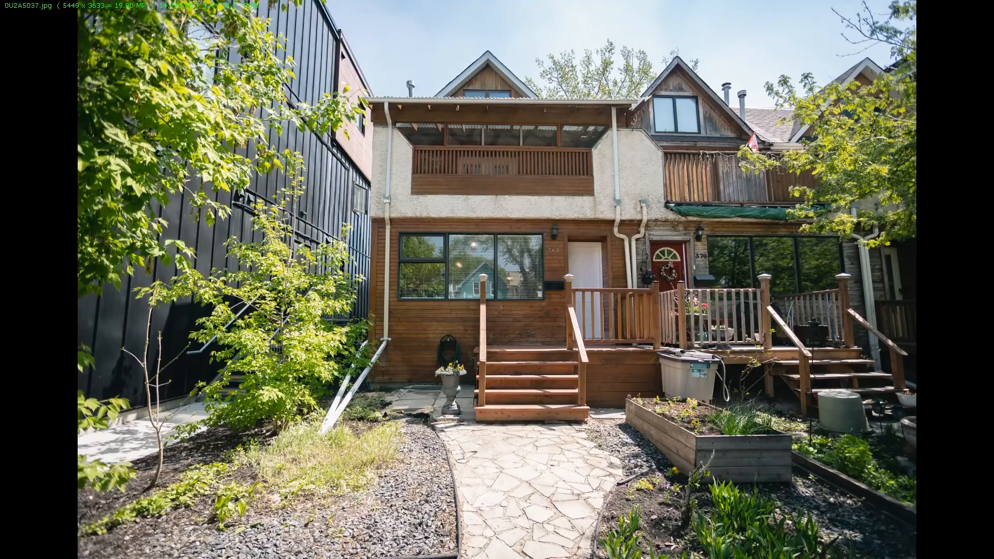
key(Right)
key(Right)
key(Right)
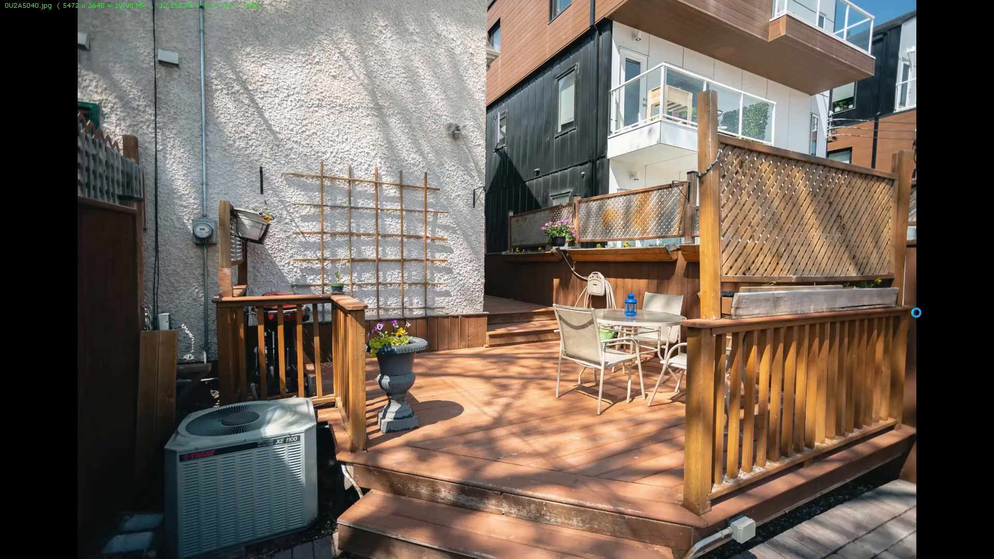